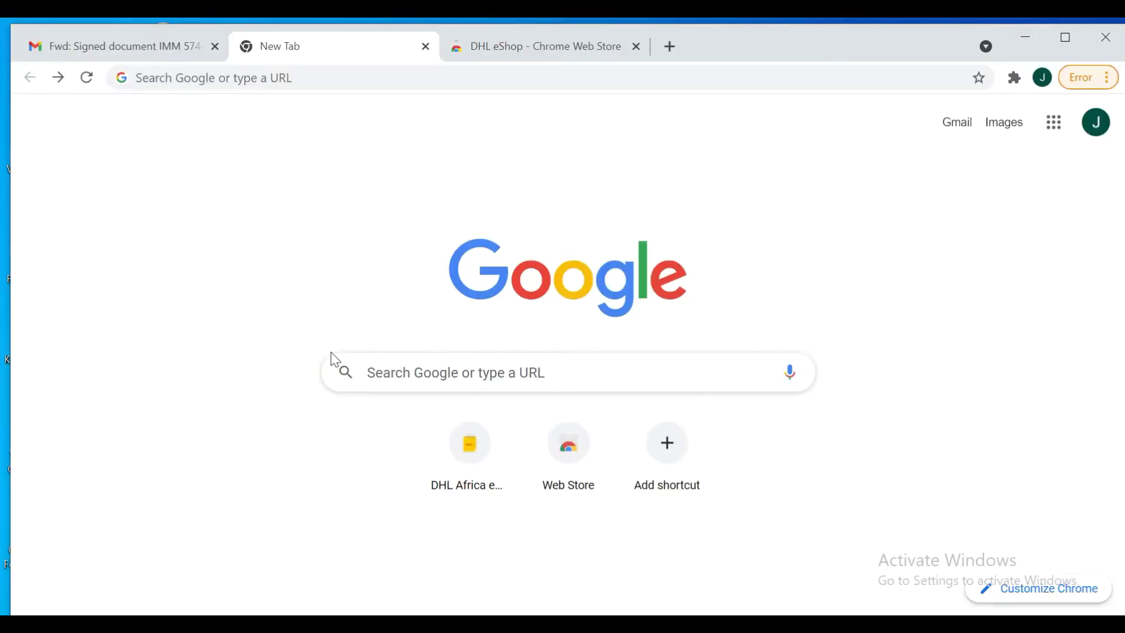
Search Google for 'dhl africa eshop' and open the DHL Africa eShop website
click(437, 378)
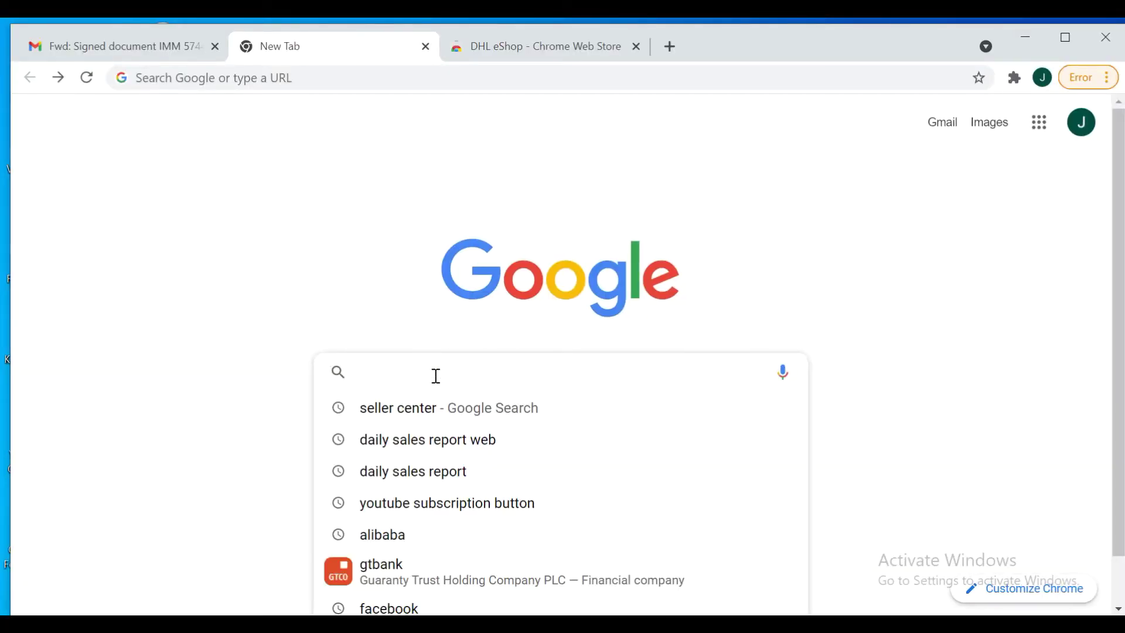
text(d)
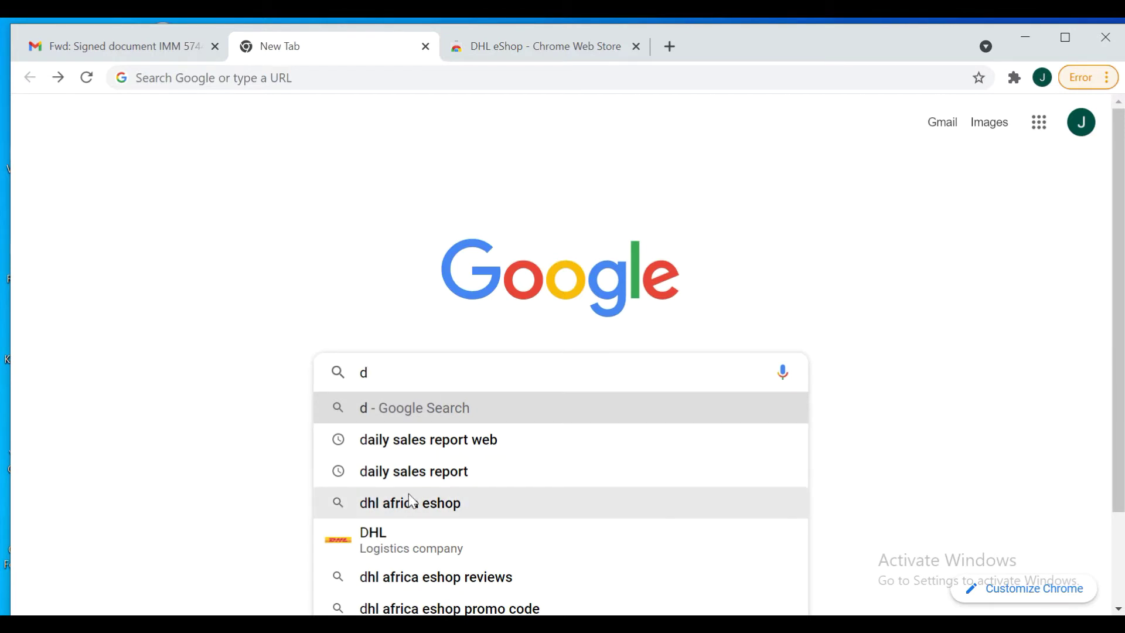
click(448, 510)
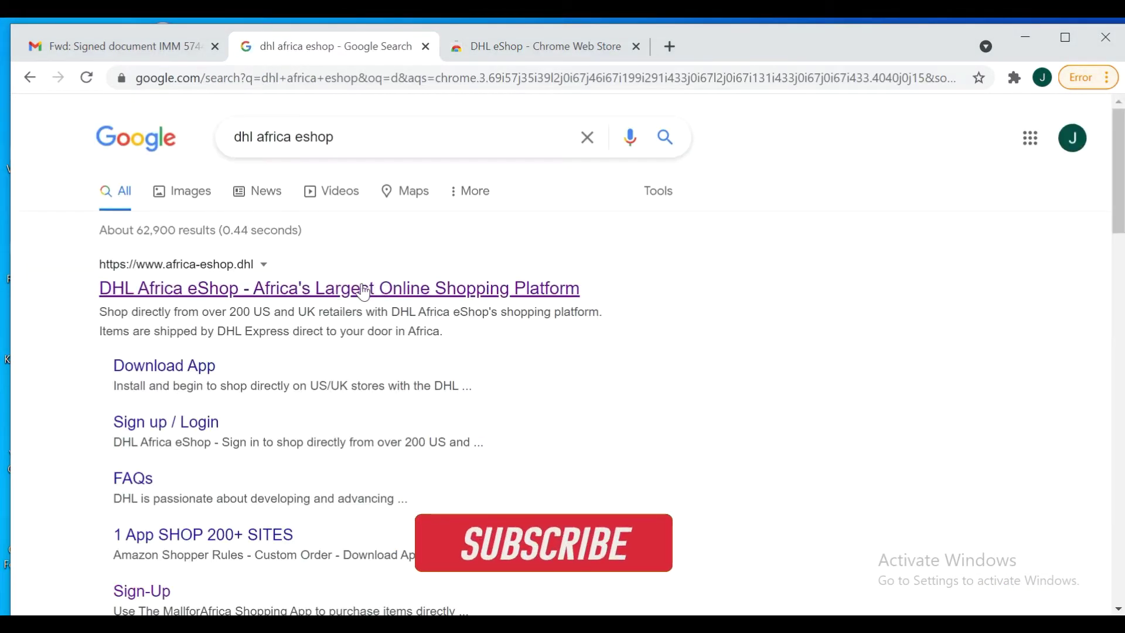
click(323, 291)
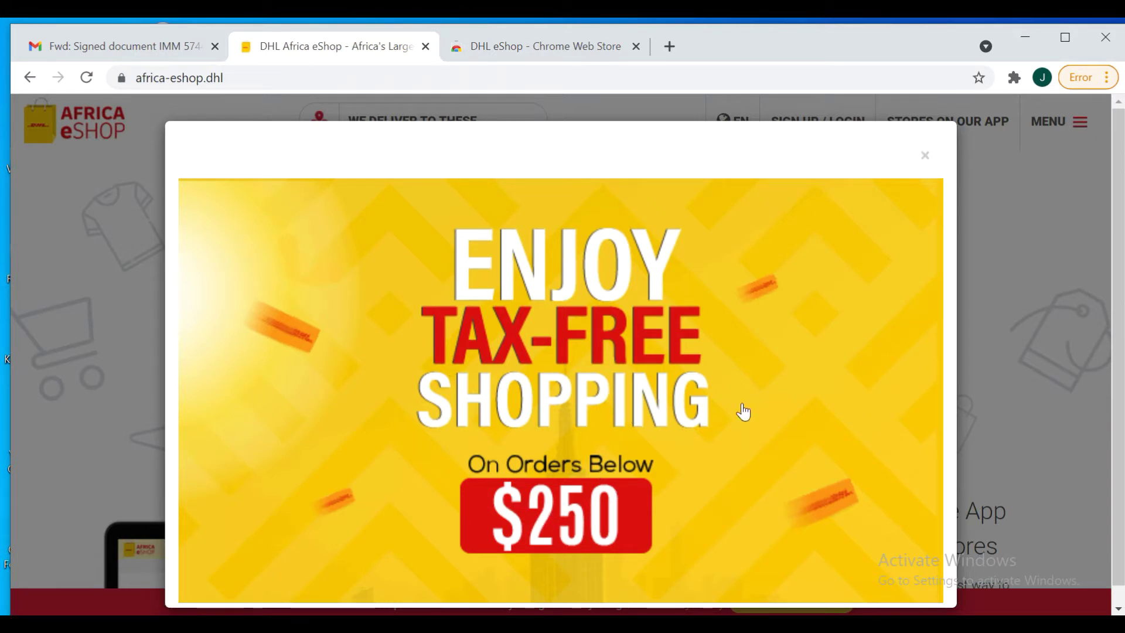
Close the tax-free shopping popup, view the eShop extension's Chrome Web Store page, then return to the homepage
click(926, 157)
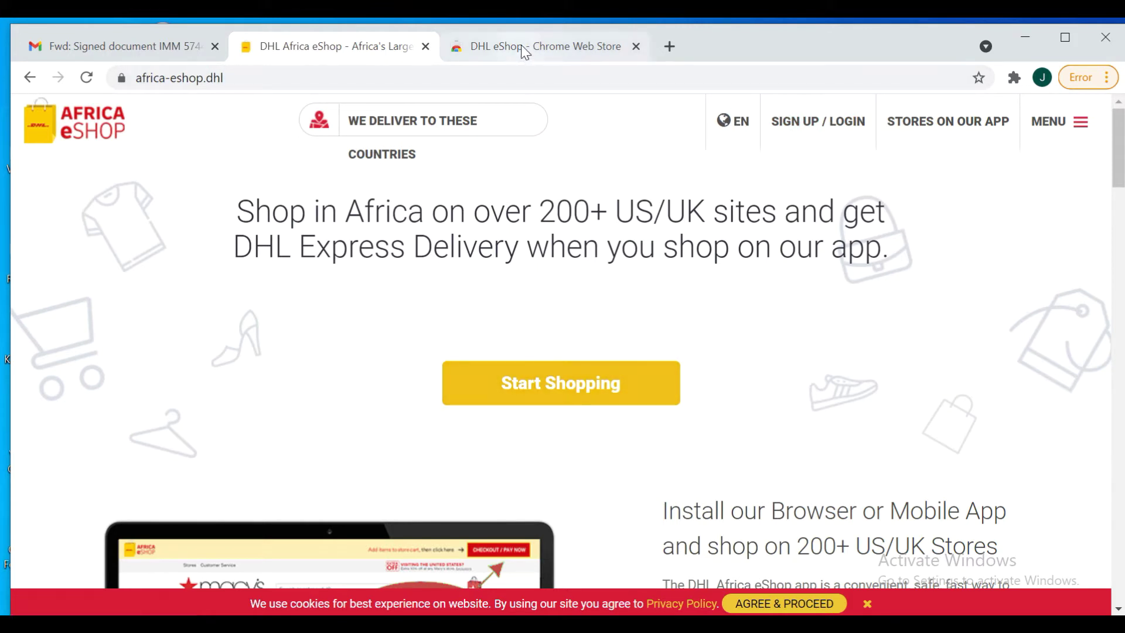
click(556, 46)
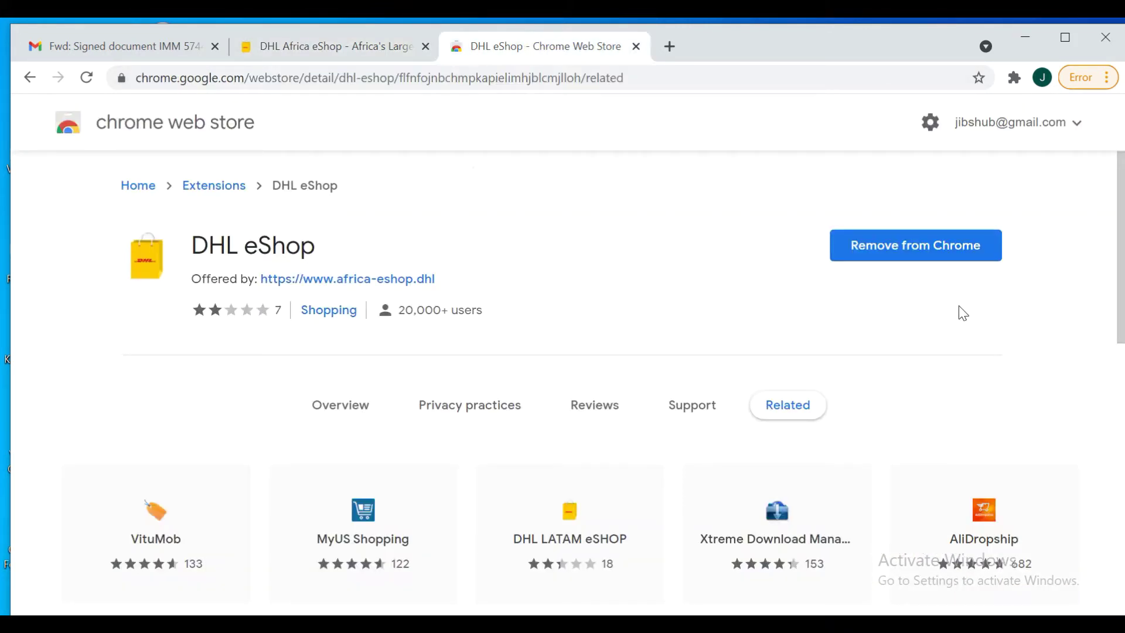
click(352, 47)
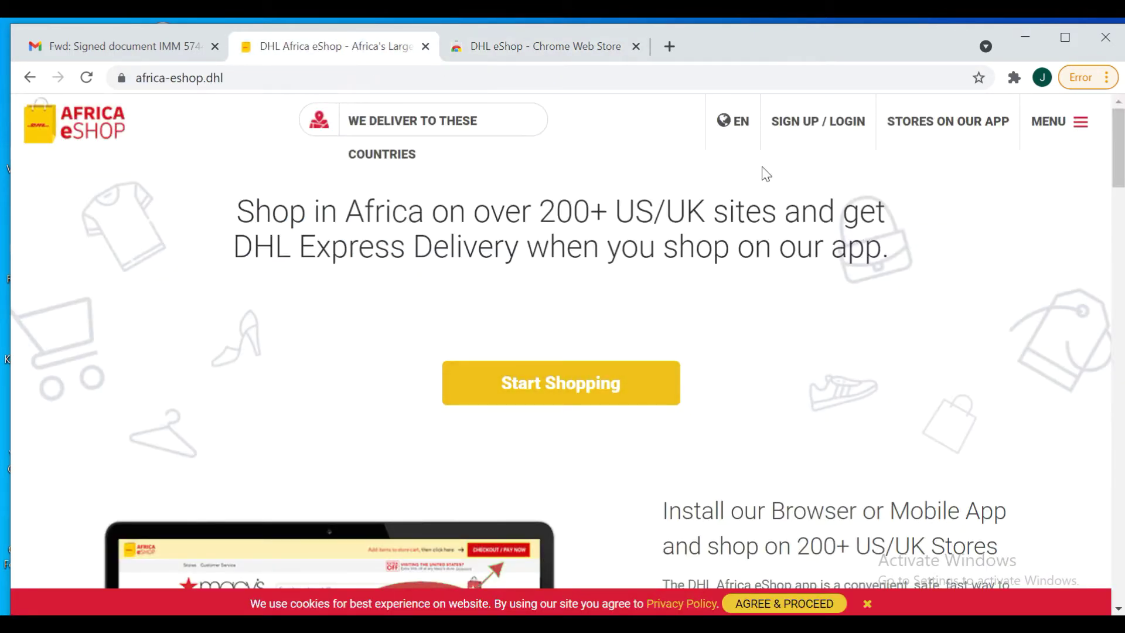
Open the SIGN UP / LOGIN registration form and begin entering the user's first name
click(806, 130)
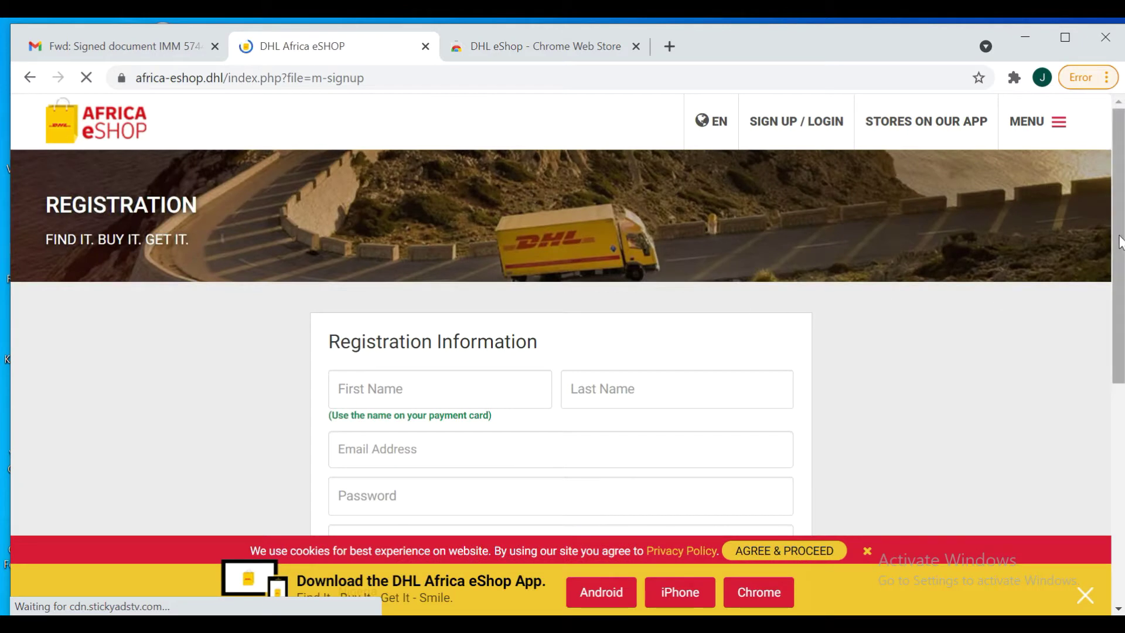
scroll(1121, 238, down, 5)
scroll(997, 334, up, 1)
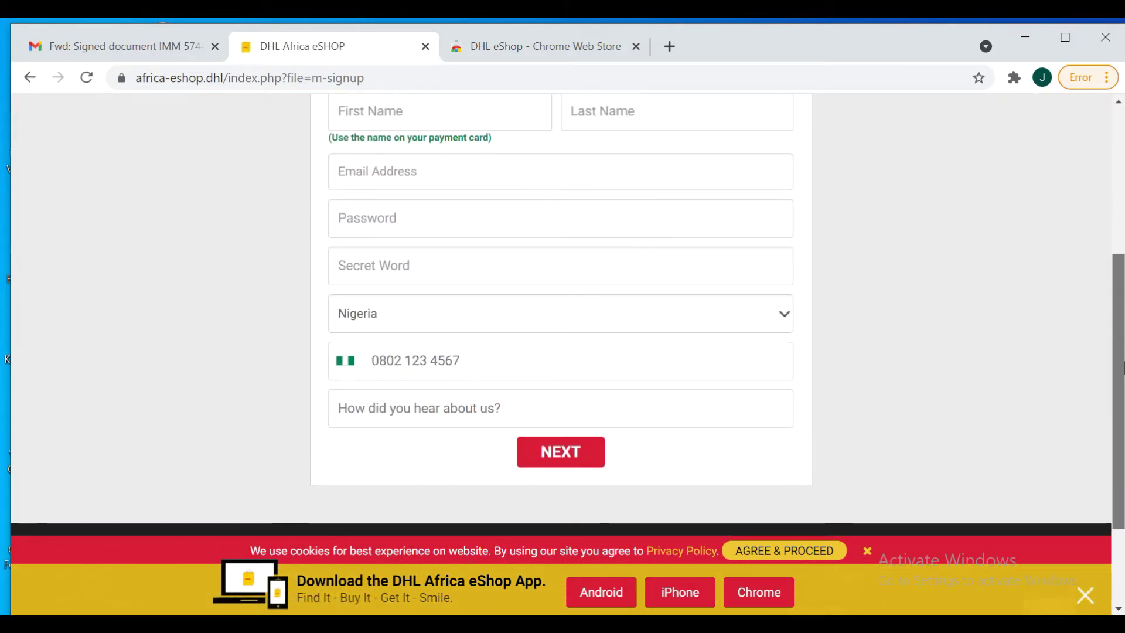
click(508, 162)
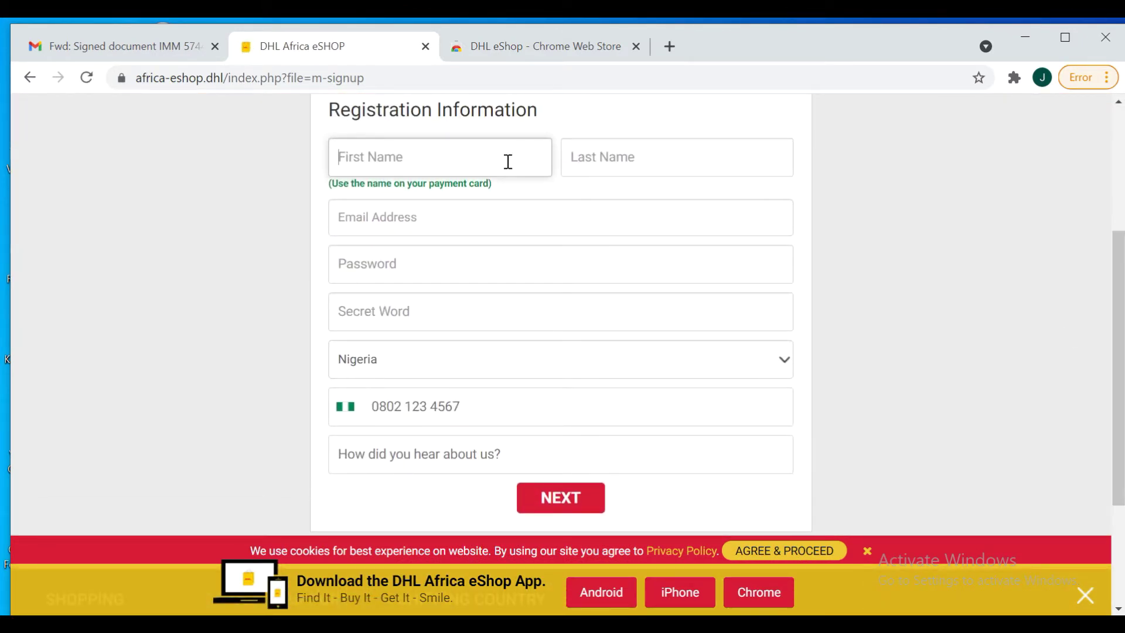
text(evenio)
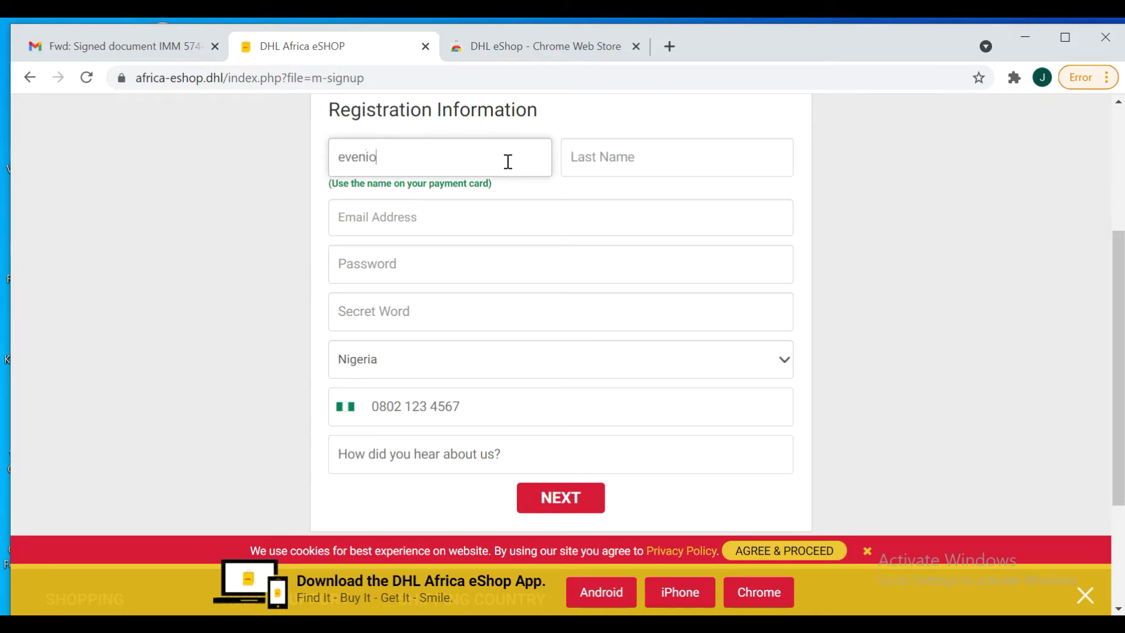
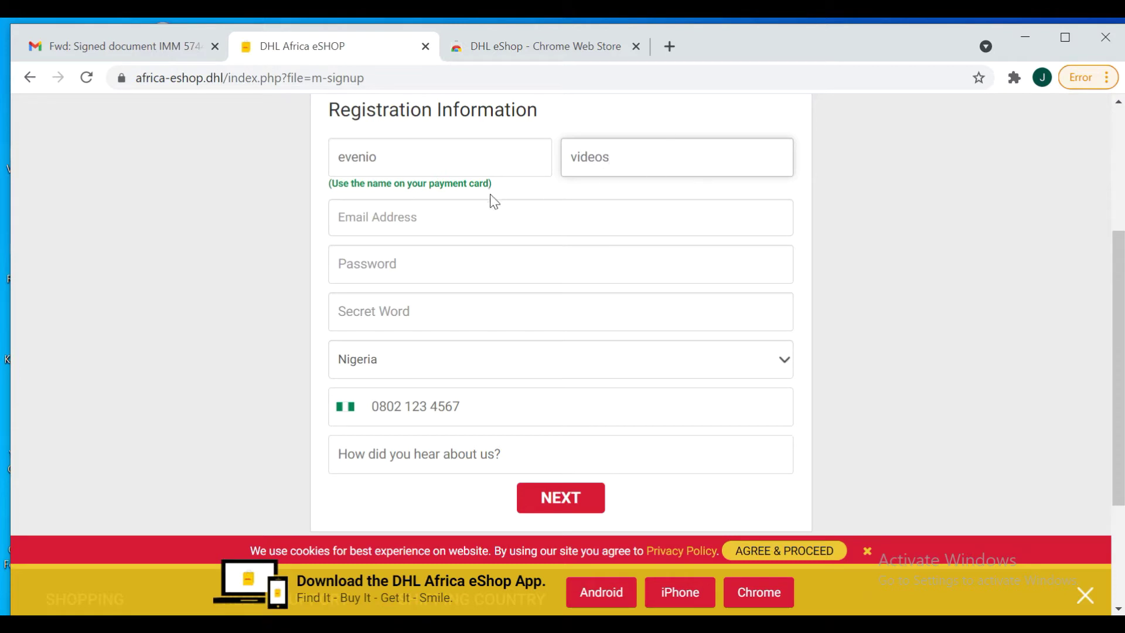
Enter the account e-mail address, a password and a secret word in the registration form
click(465, 211)
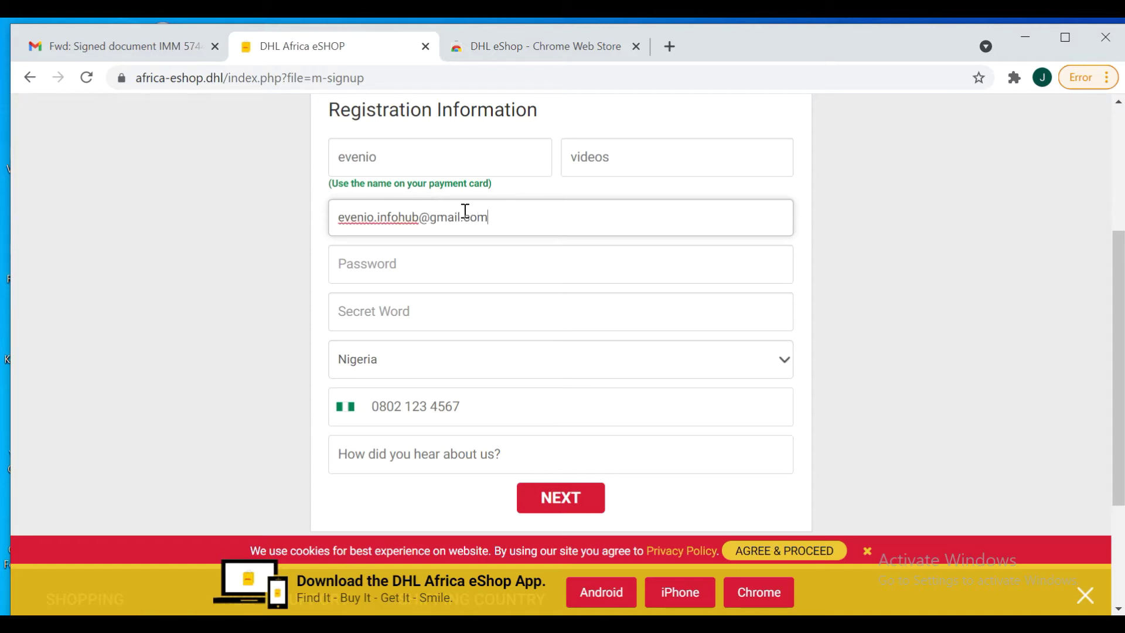
click(403, 259)
text(e)
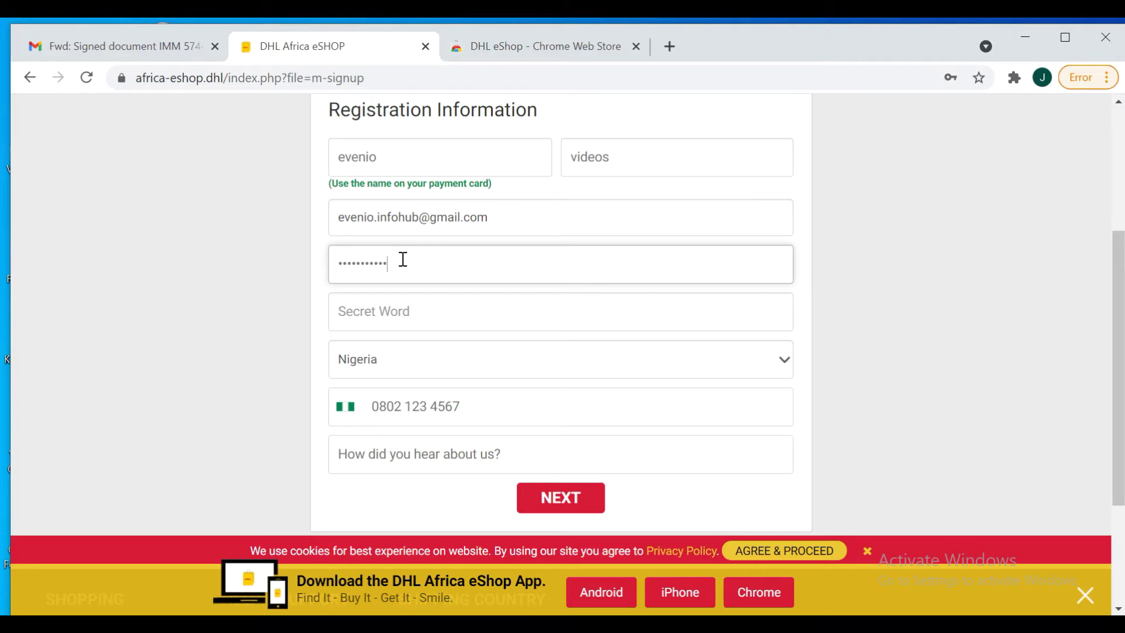
click(395, 311)
text(.)
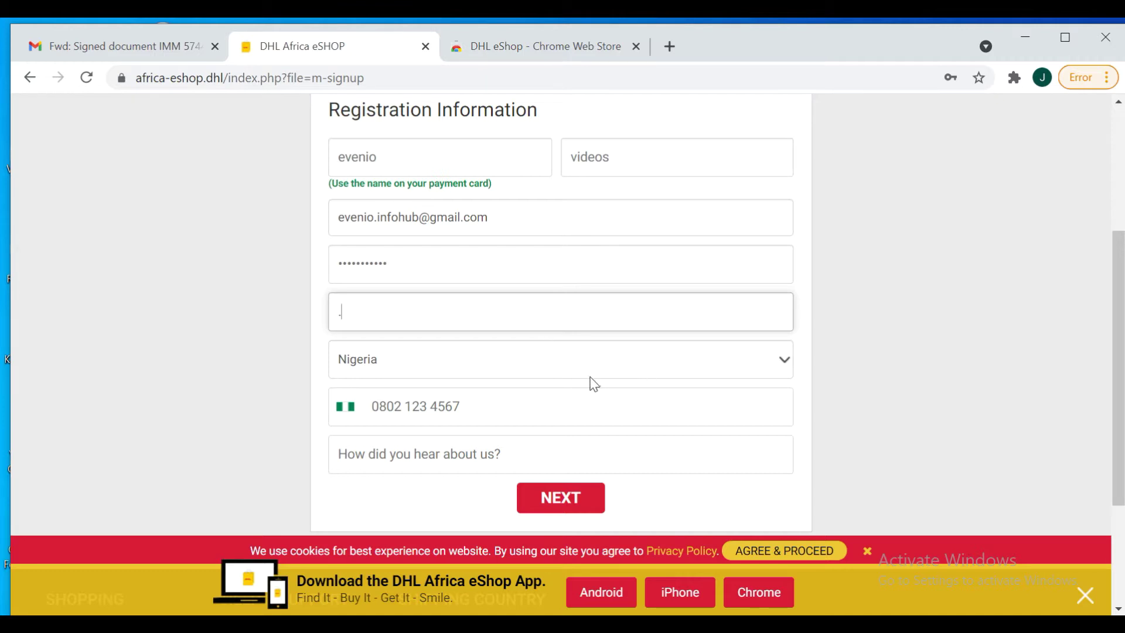
click(492, 411)
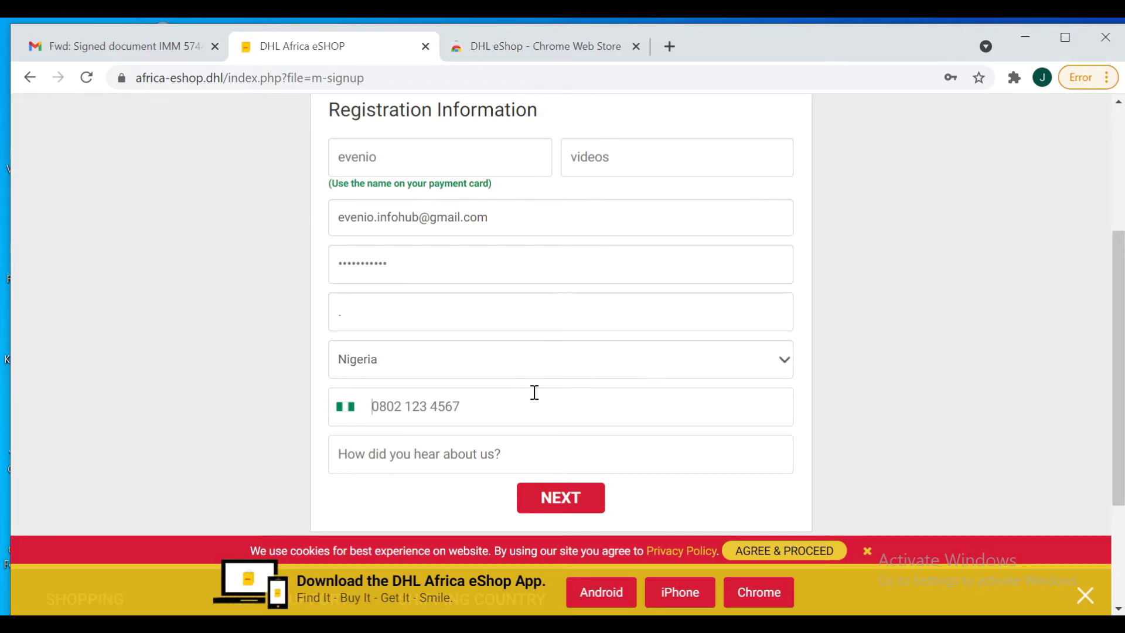
click(785, 363)
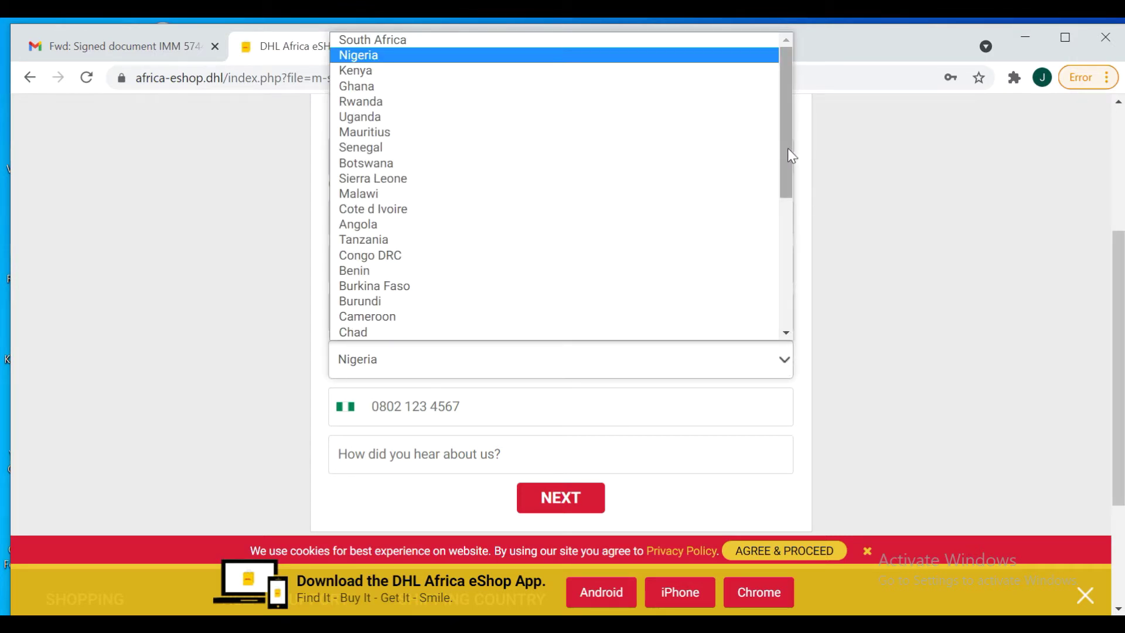
Keep Nigeria as the country and enter the phone number
drag(788, 149, 771, 113)
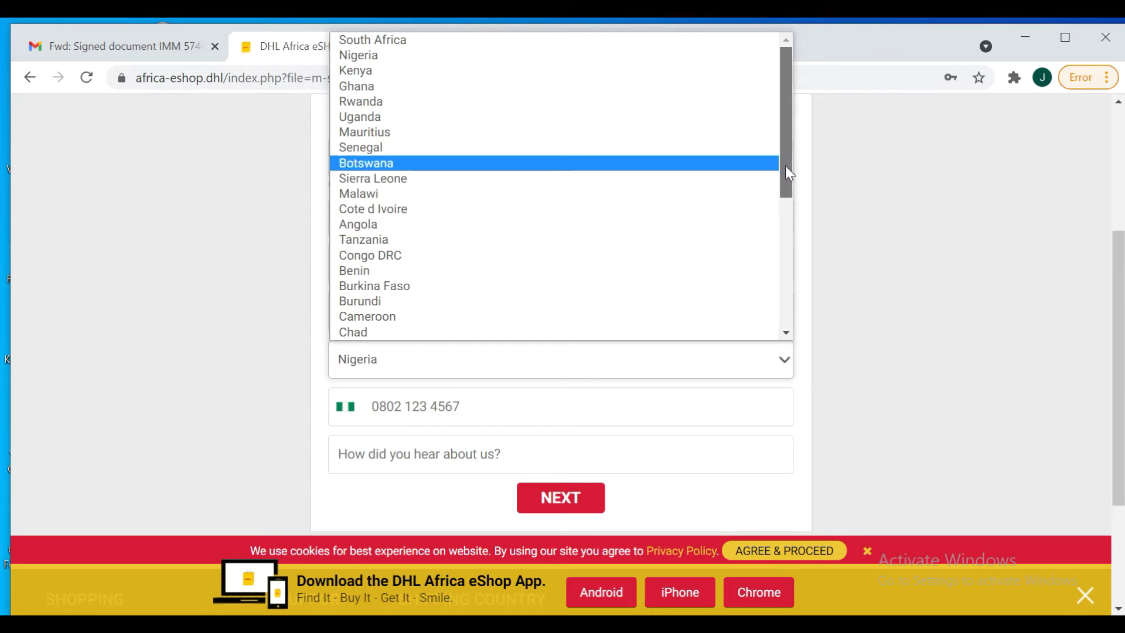
drag(788, 173, 811, 314)
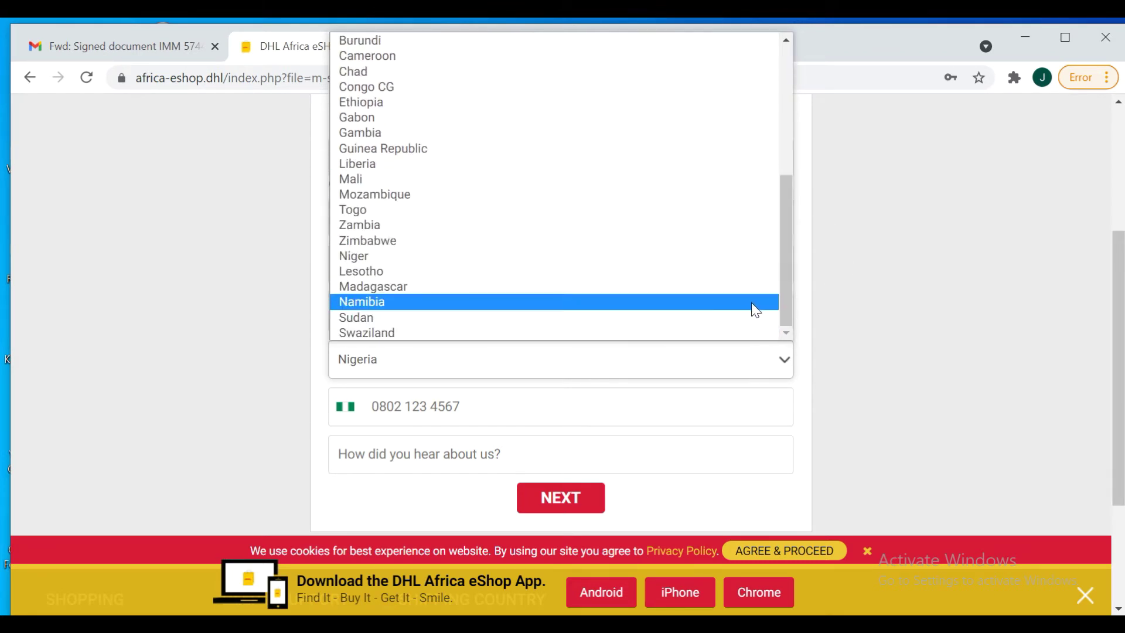
drag(785, 276, 774, 73)
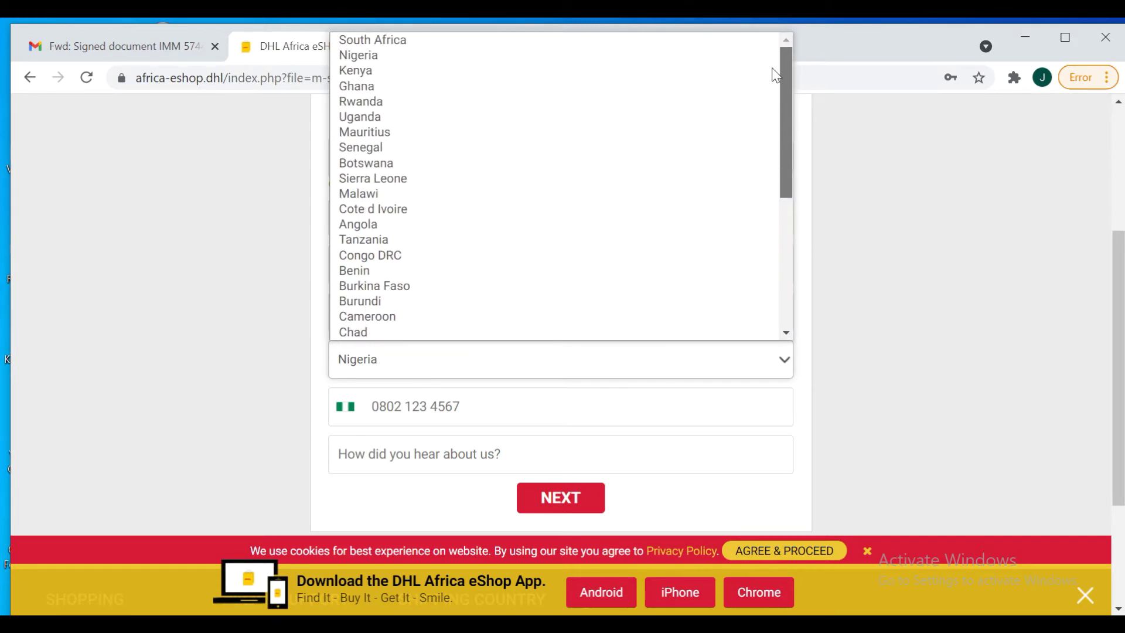
click(357, 371)
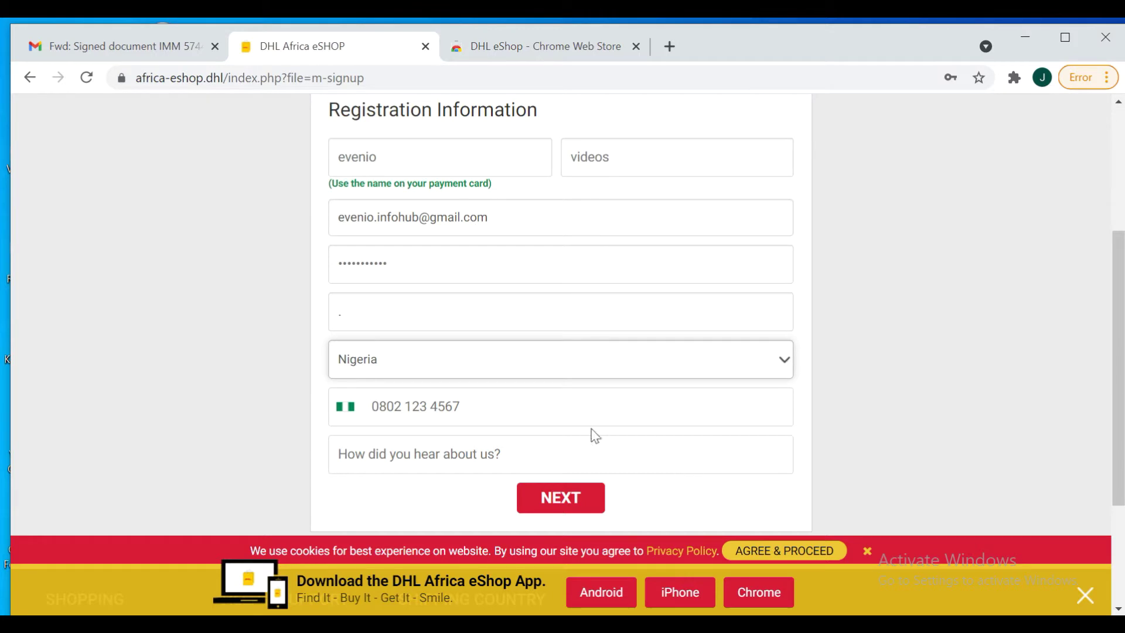
click(561, 412)
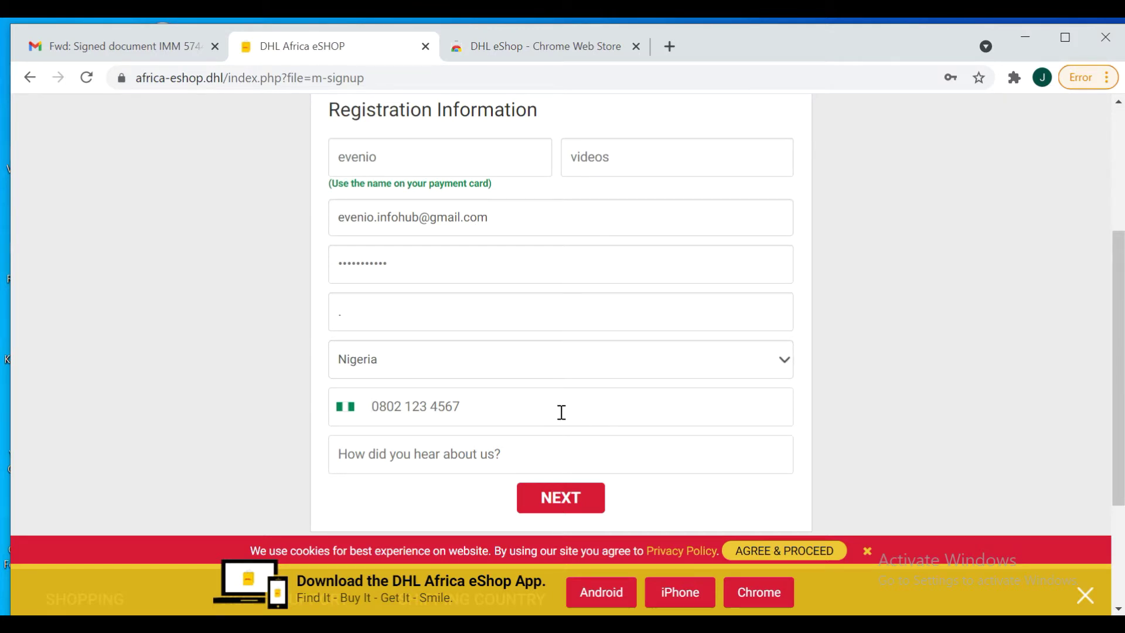
Answer 'How did you hear about us?' with an e-mail address
click(435, 455)
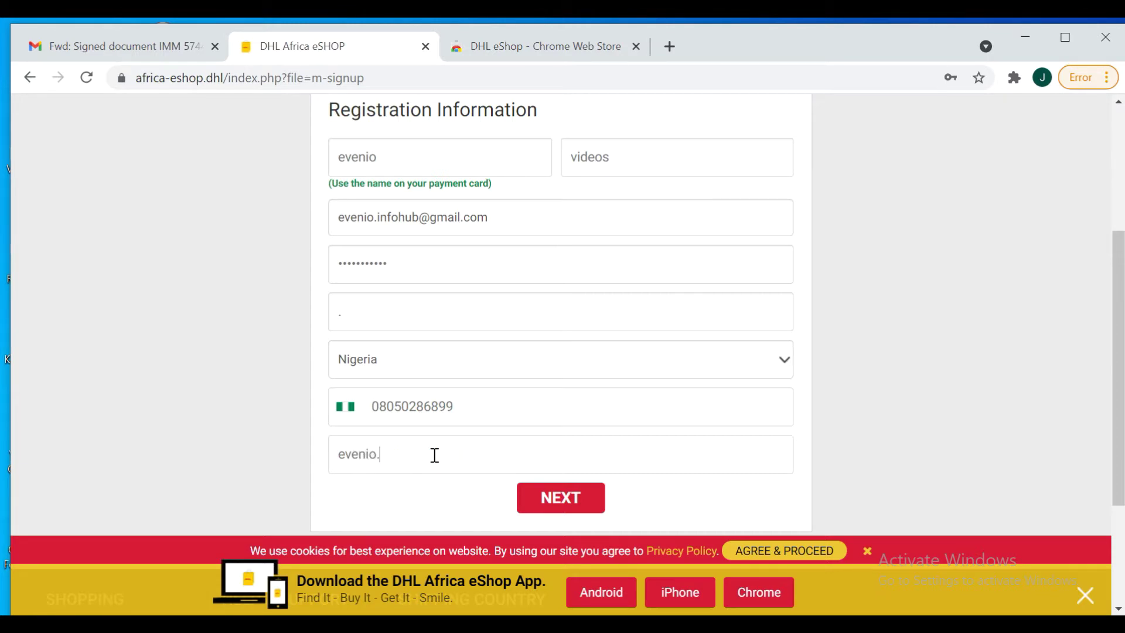
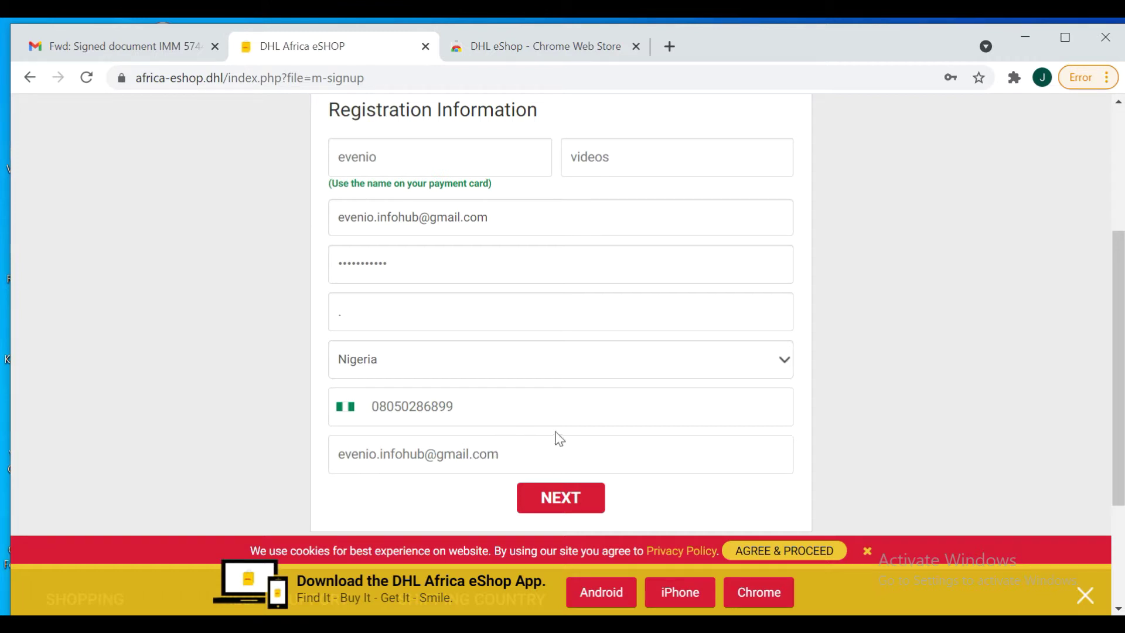
Submit the registration details and choose SMS as the marketing contact method
click(541, 508)
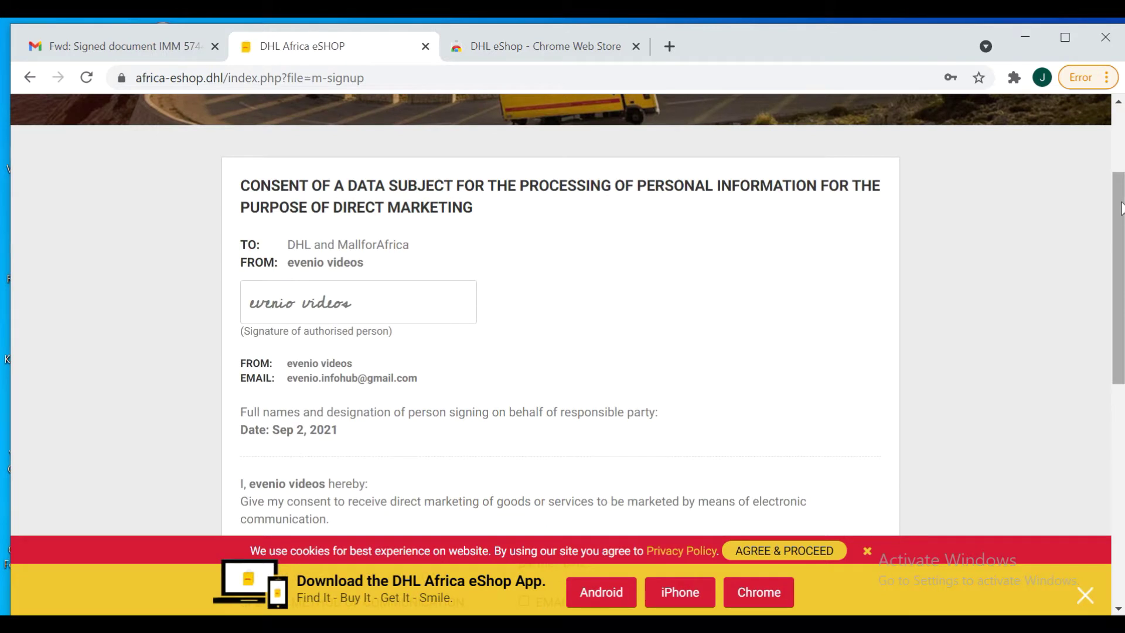
mouse_move(1120, 208)
mouse_down()
mouse_move(1121, 374)
mouse_move(1121, 344)
mouse_up()
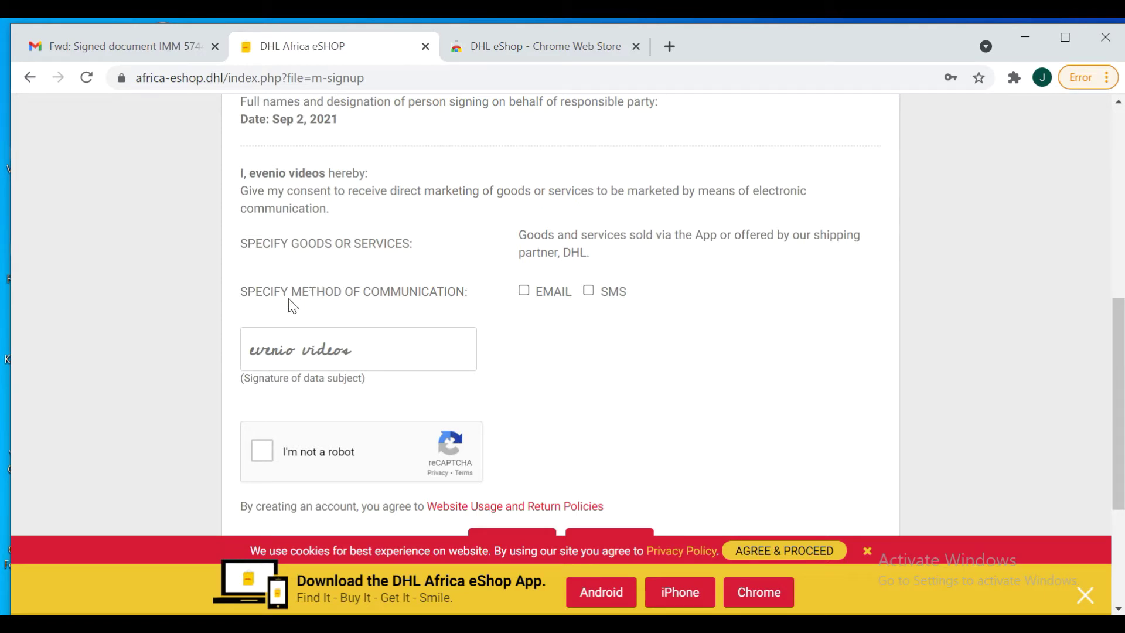
click(590, 290)
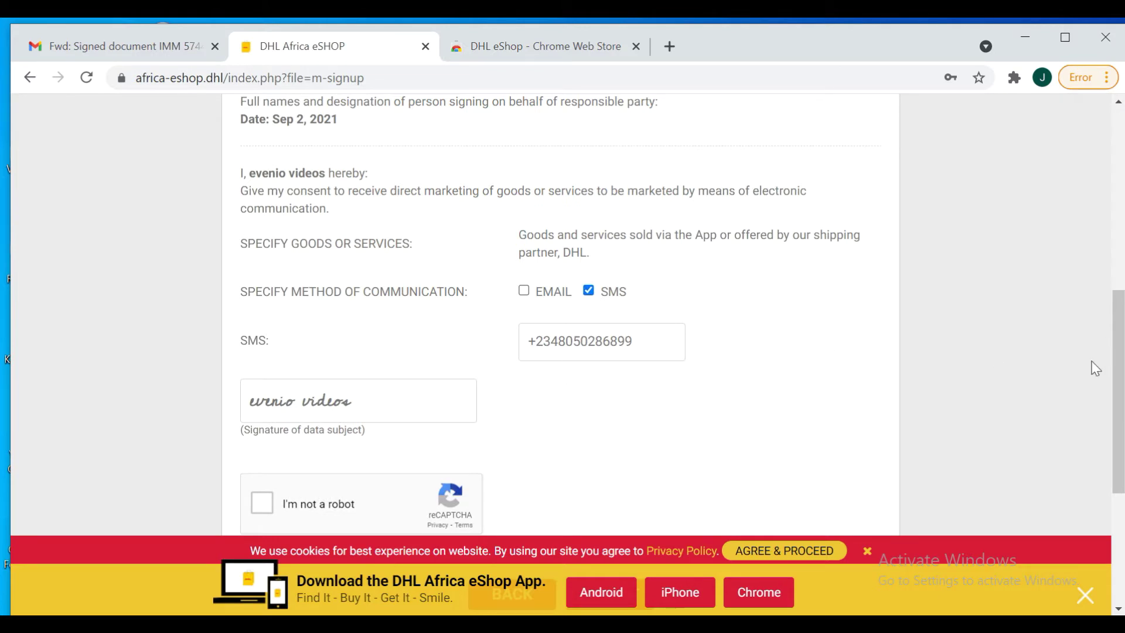
Tick 'I'm not a robot', accept the consent terms, and decline saving the password
scroll(1081, 364, down, 4)
scroll(1080, 364, up, 3)
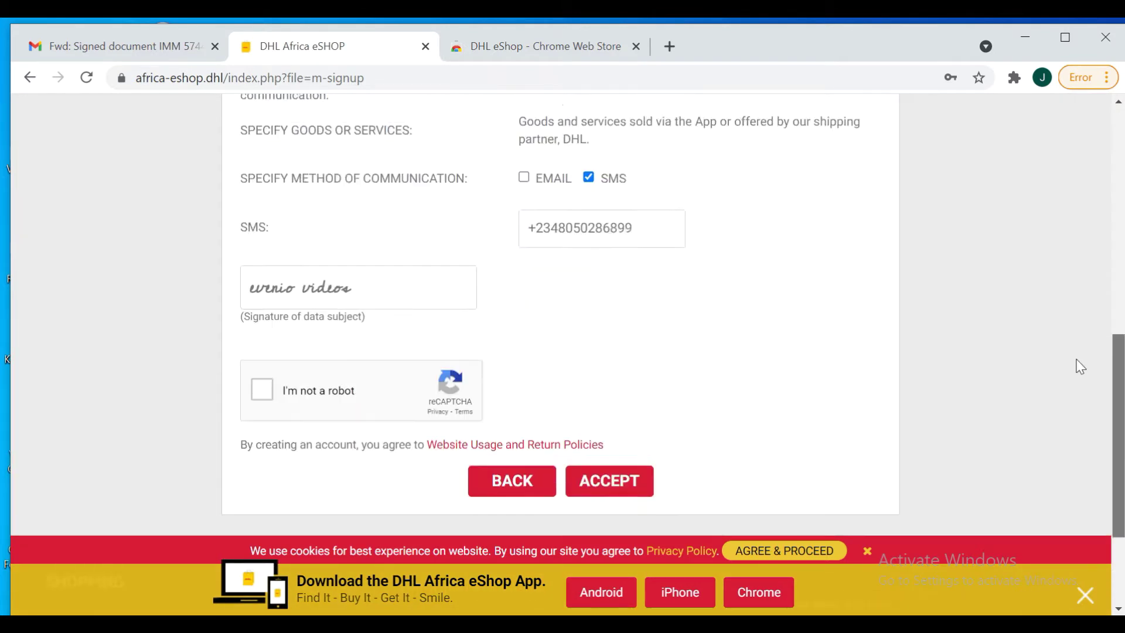
scroll(1080, 363, down, 2)
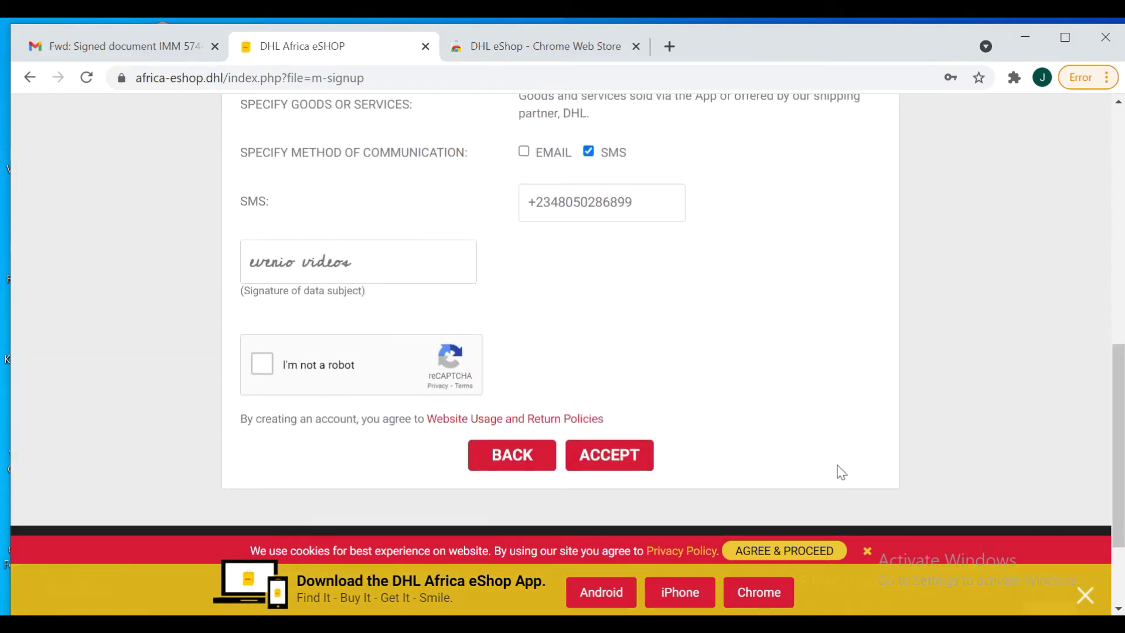
click(263, 367)
click(610, 462)
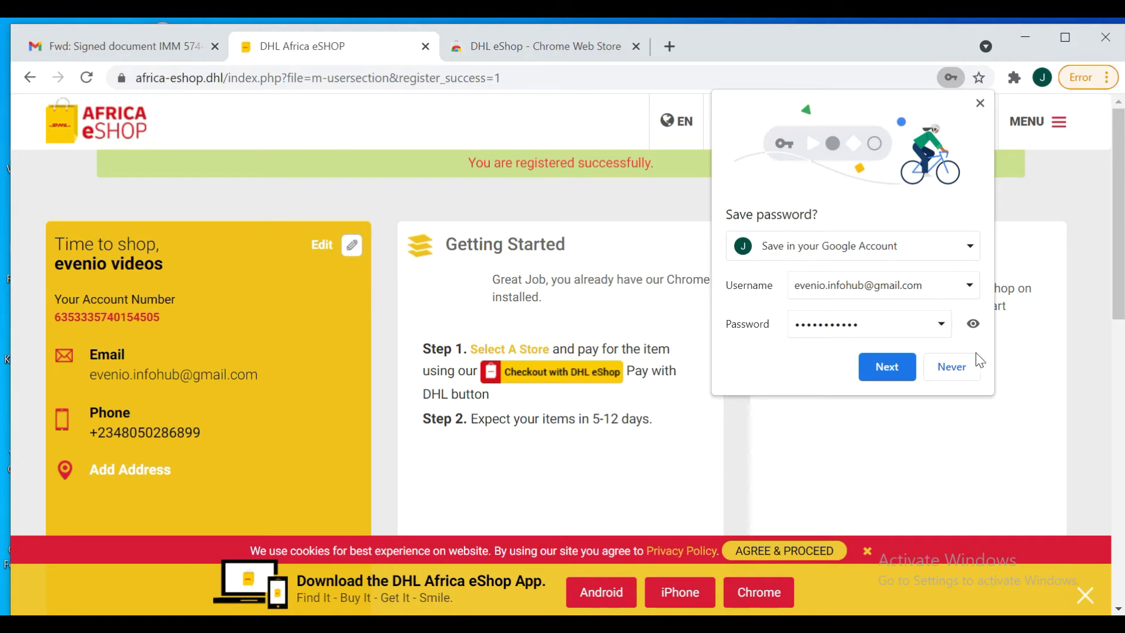
click(932, 367)
Close the yellow app download banner and open the WELCOME account menu
click(1085, 603)
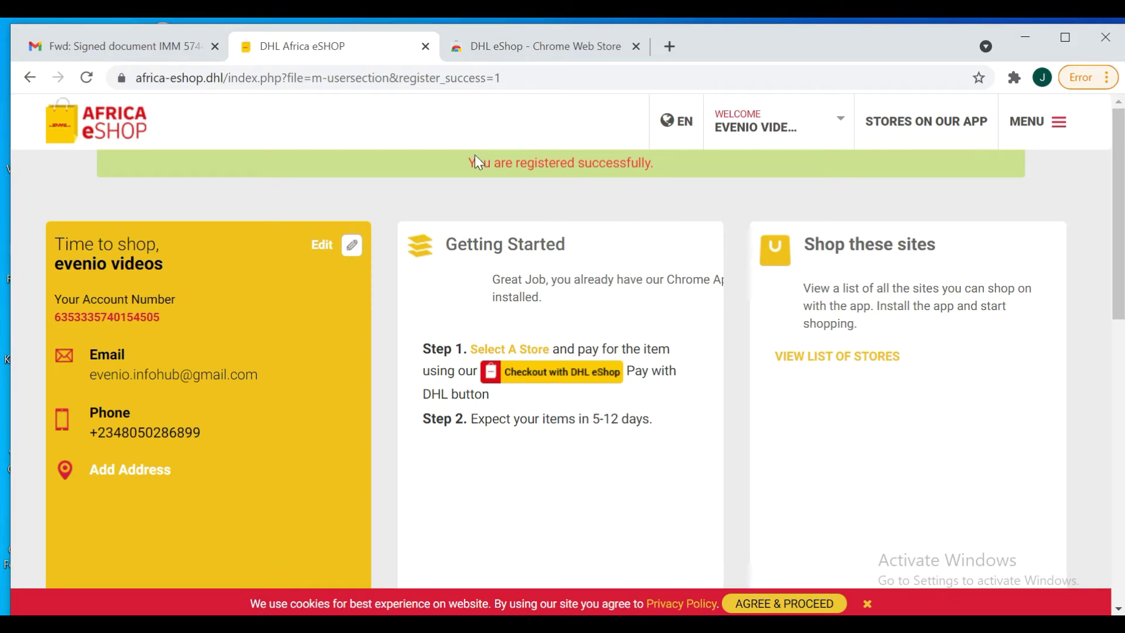
click(747, 136)
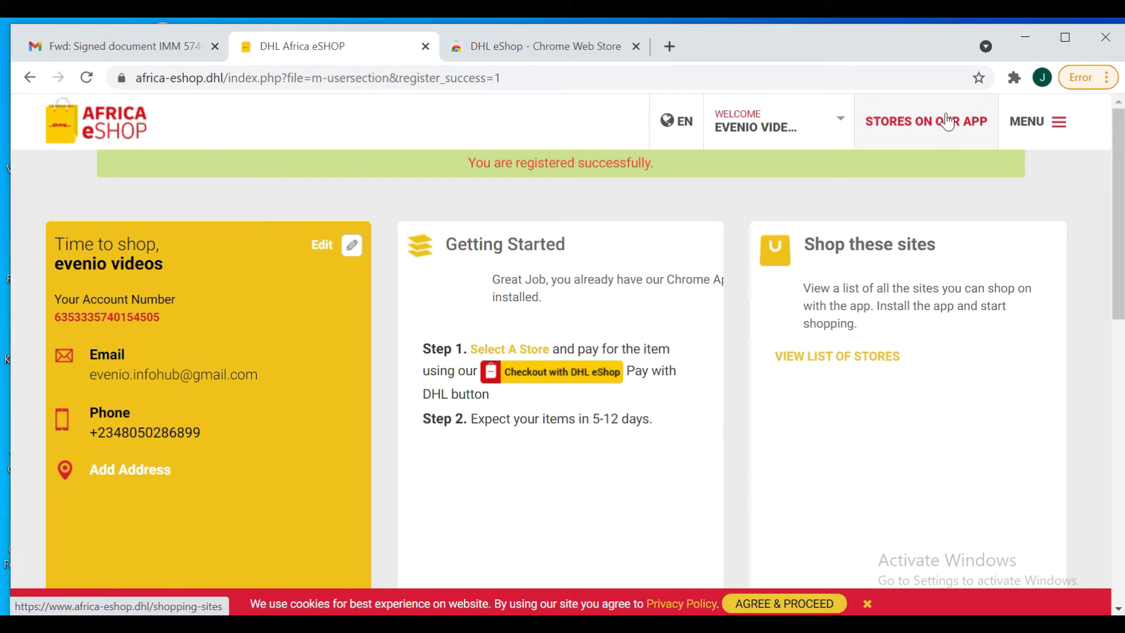
Go to 'Stores on our app' and scroll the store grid down to the AMAZON card
click(949, 121)
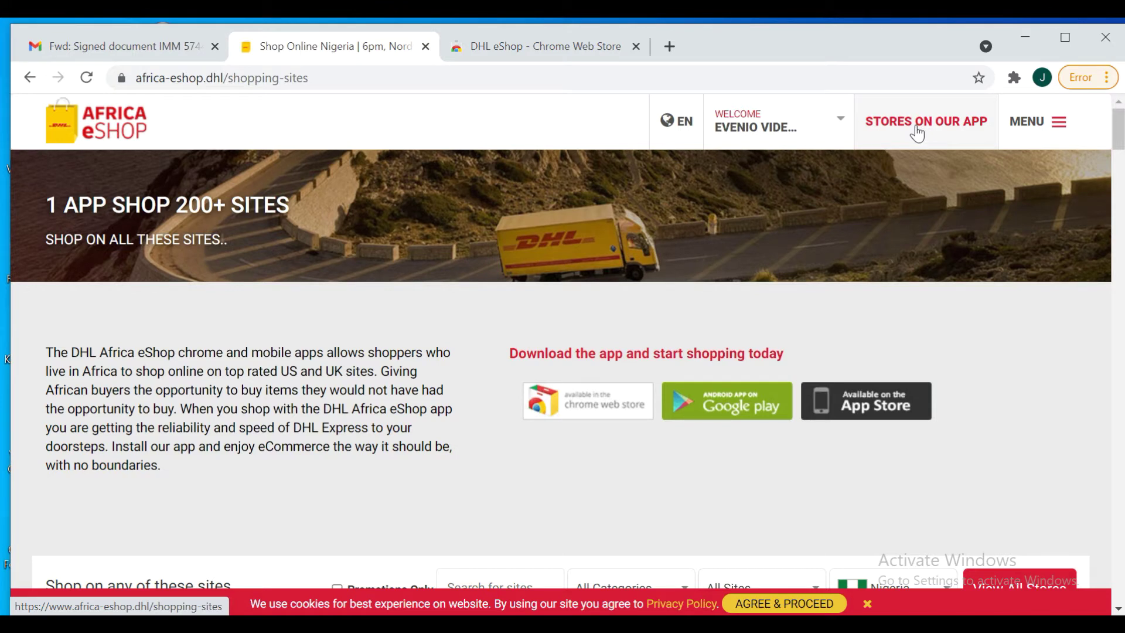
drag(1120, 134, 1120, 146)
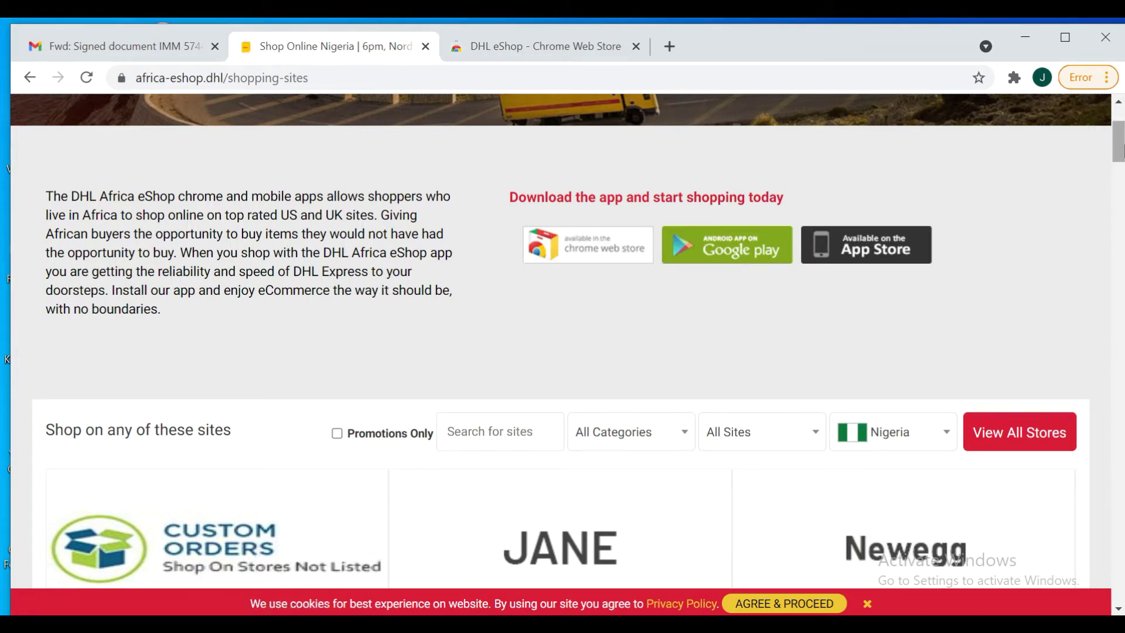
drag(1120, 151, 1120, 188)
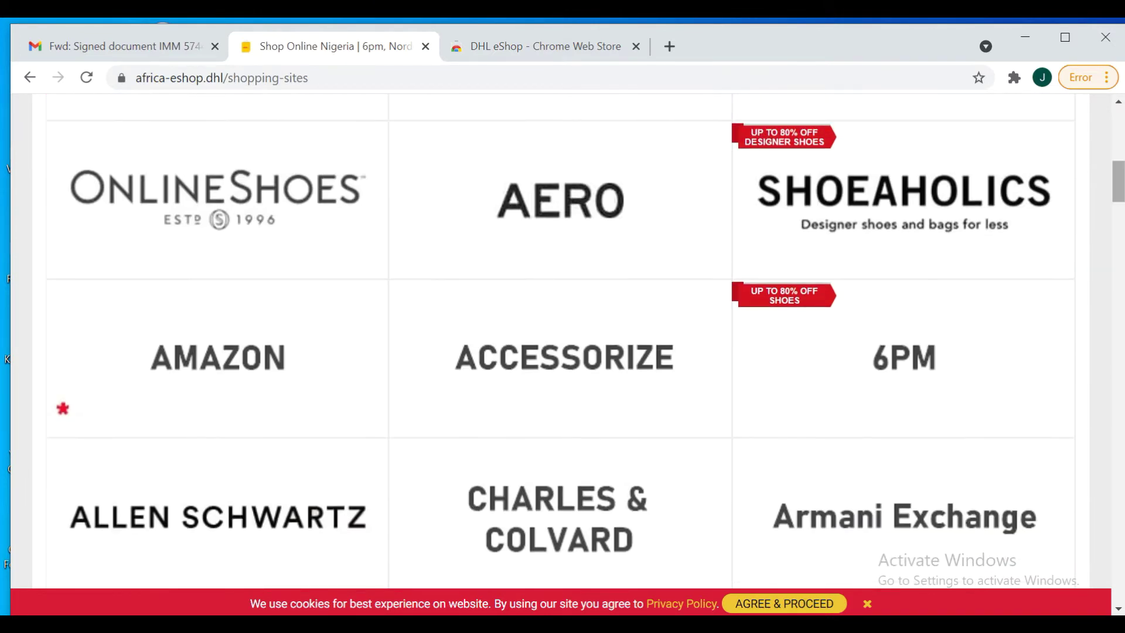
scroll(1120, 190, up, 2)
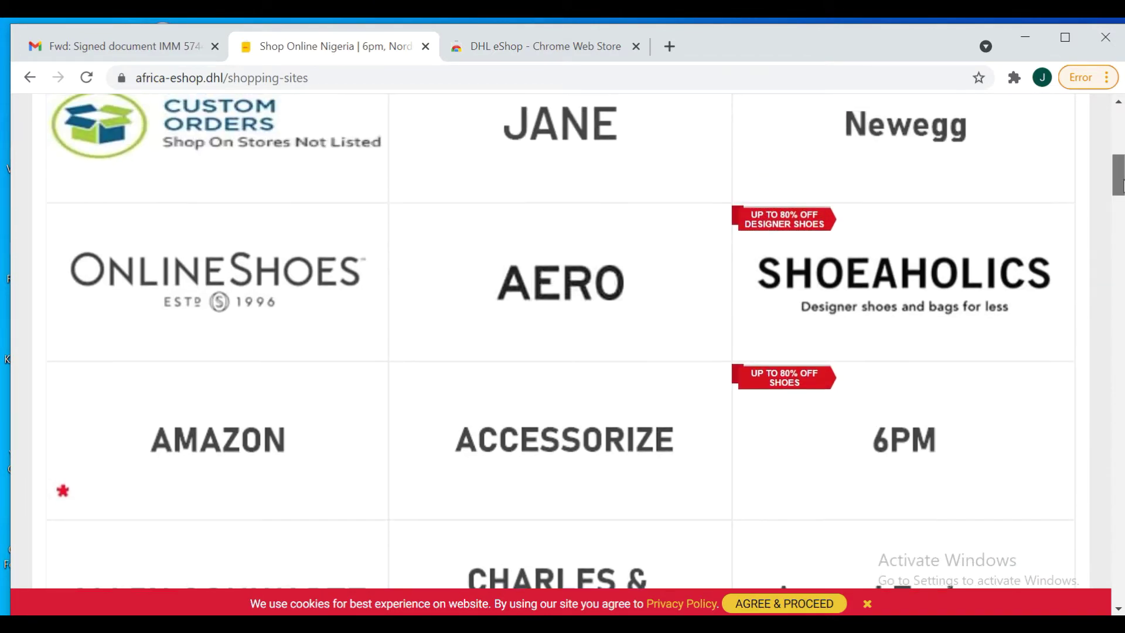
scroll(1121, 190, down, 2)
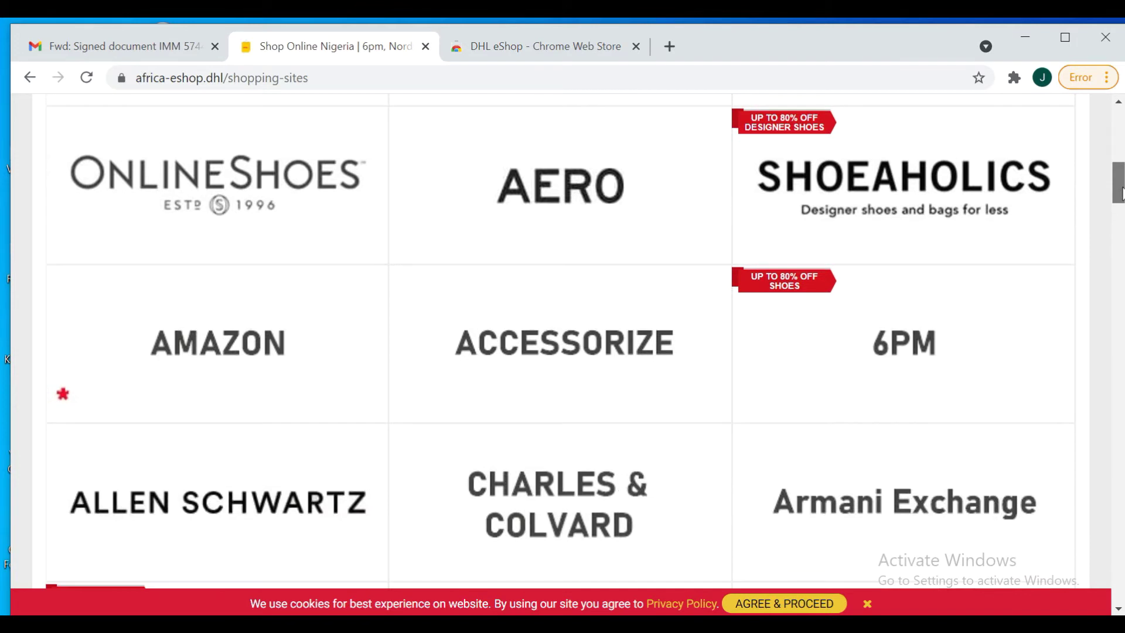
Open the AMAZON store card and agree to its shopper rules
click(221, 359)
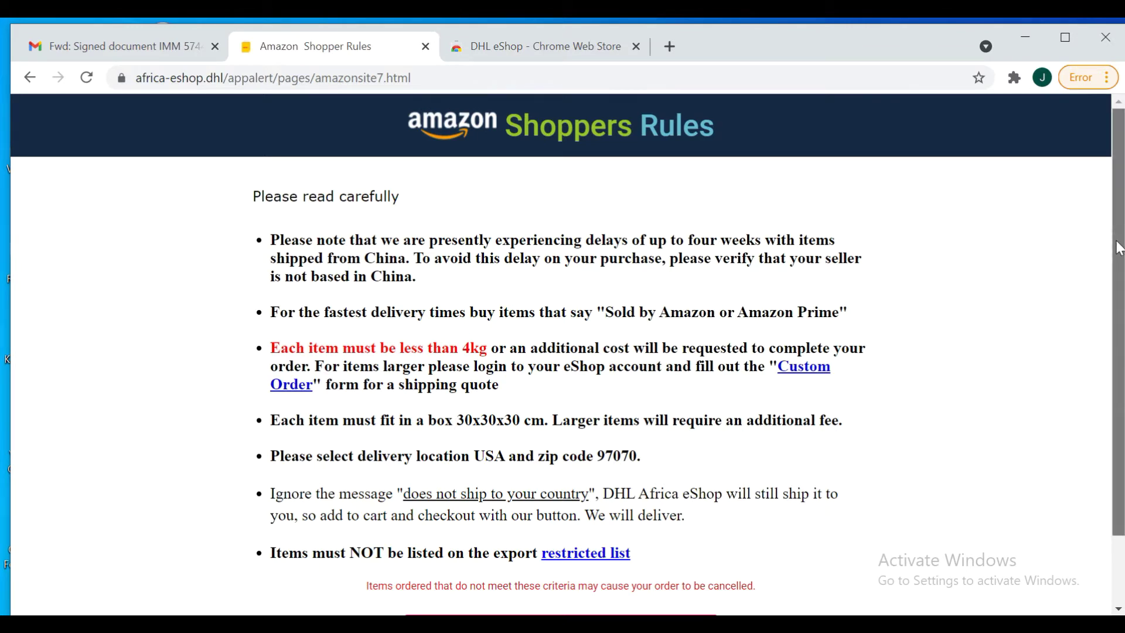
drag(1117, 242, 1117, 309)
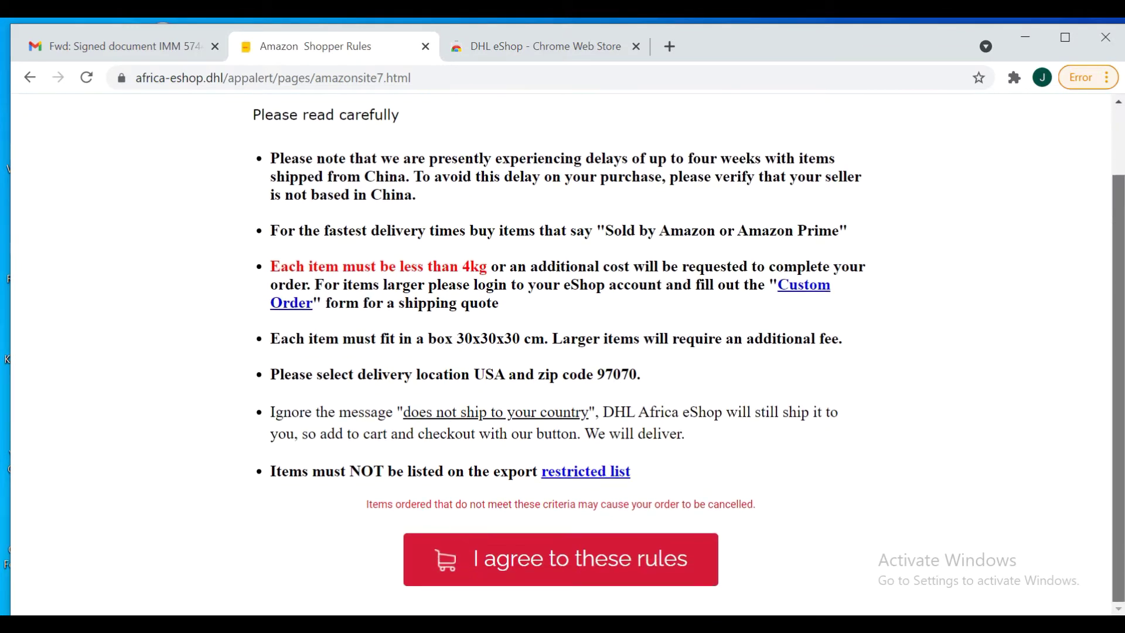
click(584, 555)
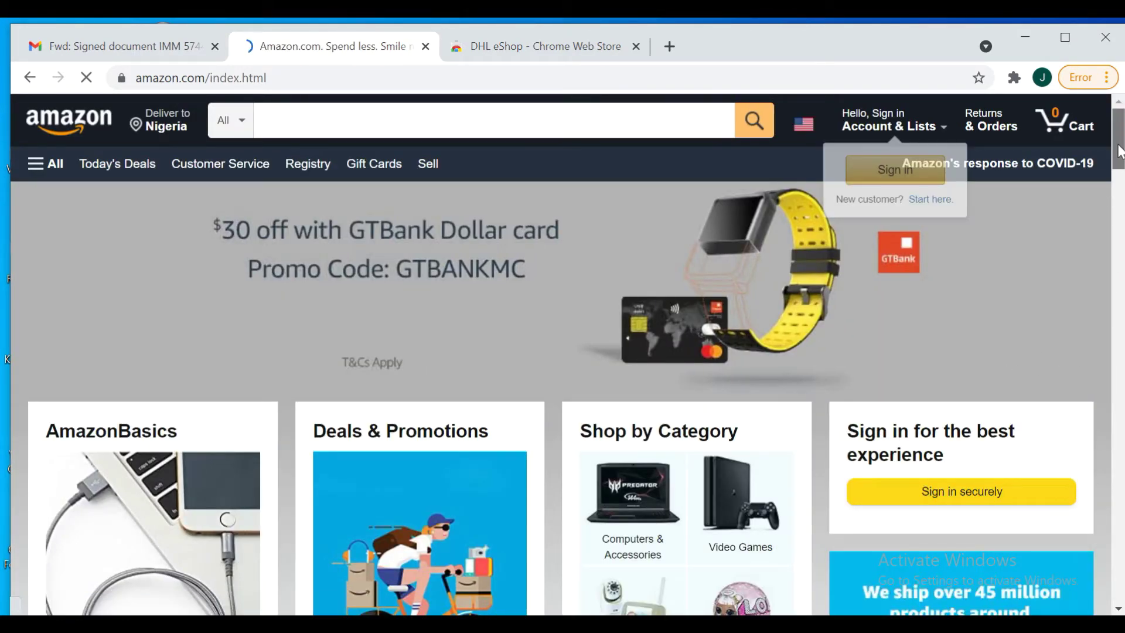
Close the DHL Africa eShop 'Activated' popup over Amazon
drag(1120, 176, 1121, 227)
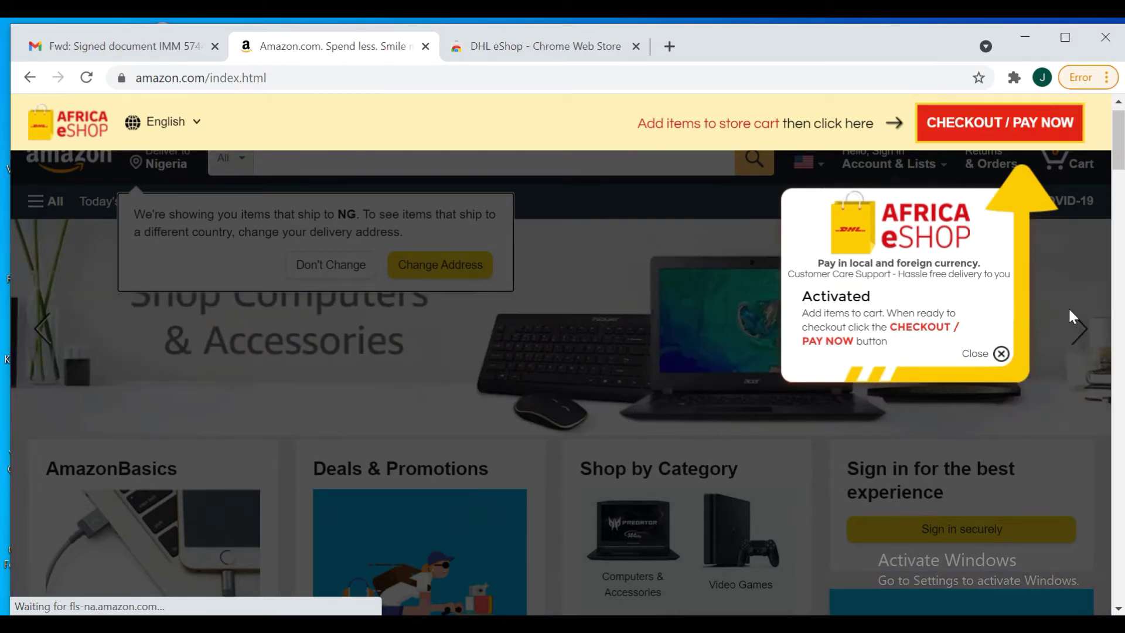
click(1002, 354)
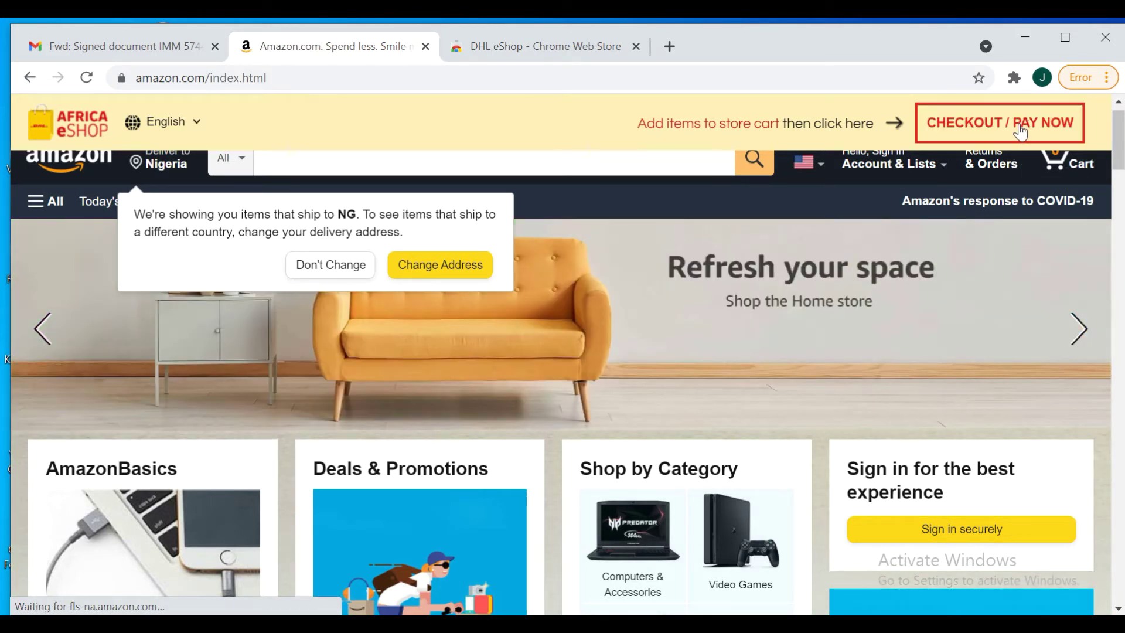
click(999, 128)
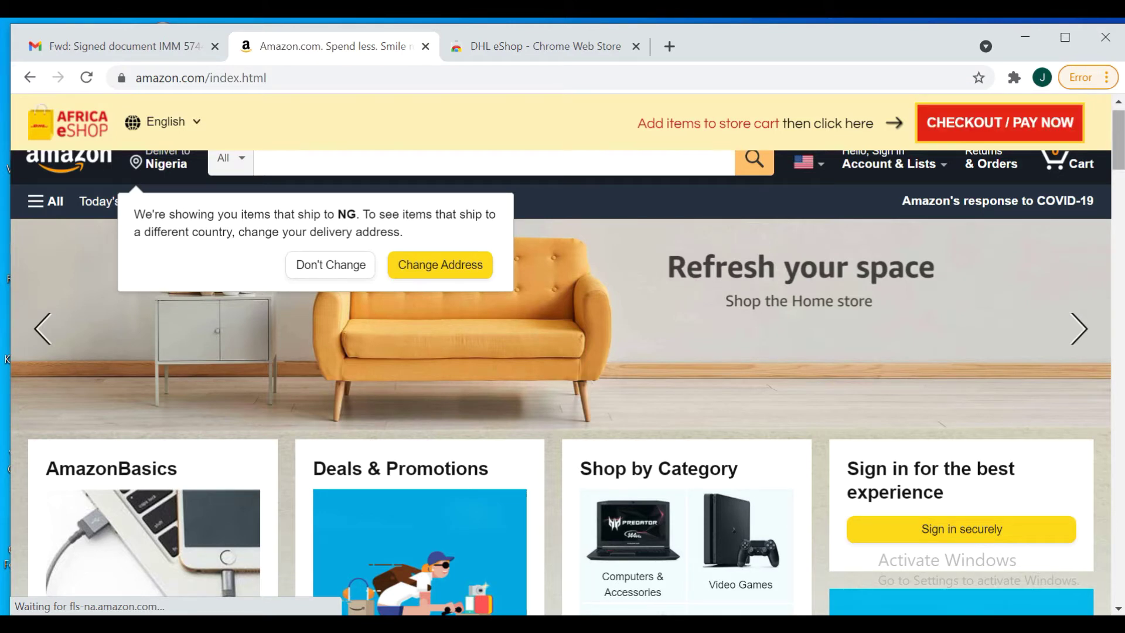
Scroll through the Amazon home page's offerings
scroll(1121, 141, down, 4)
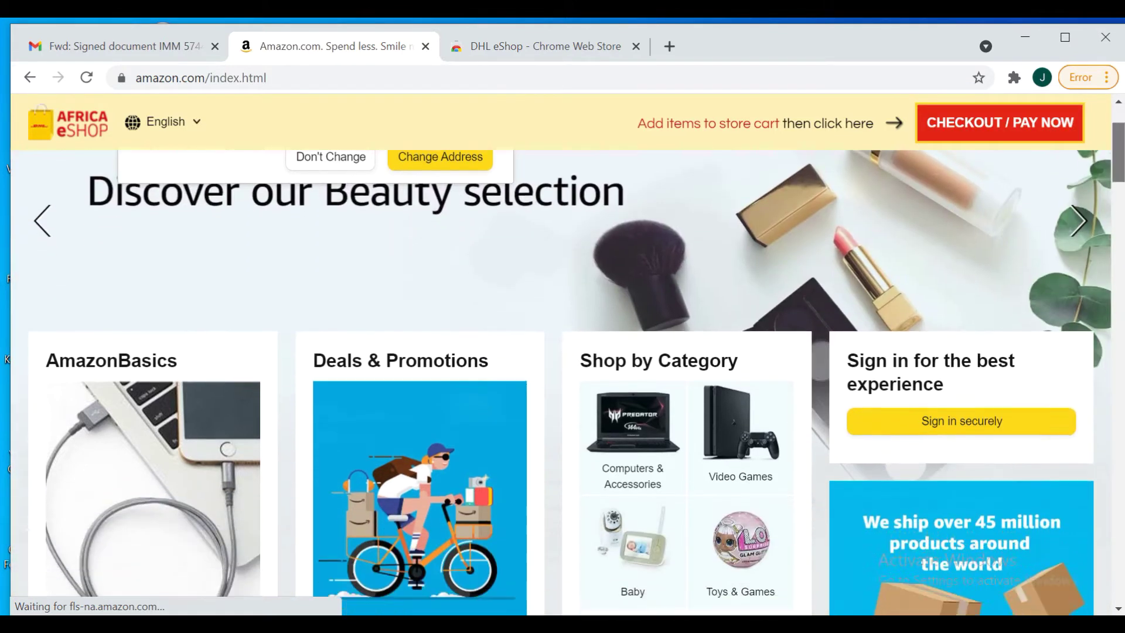
scroll(563, 352, up, 5)
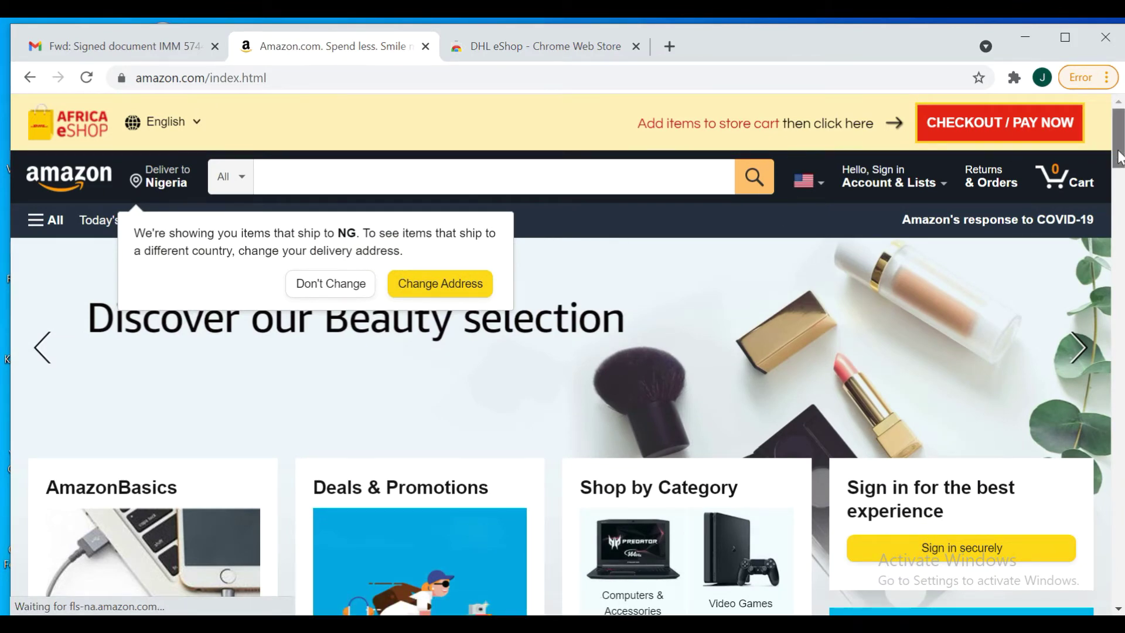
scroll(1121, 157, down, 8)
scroll(1121, 157, up, 3)
scroll(1121, 134, up, 5)
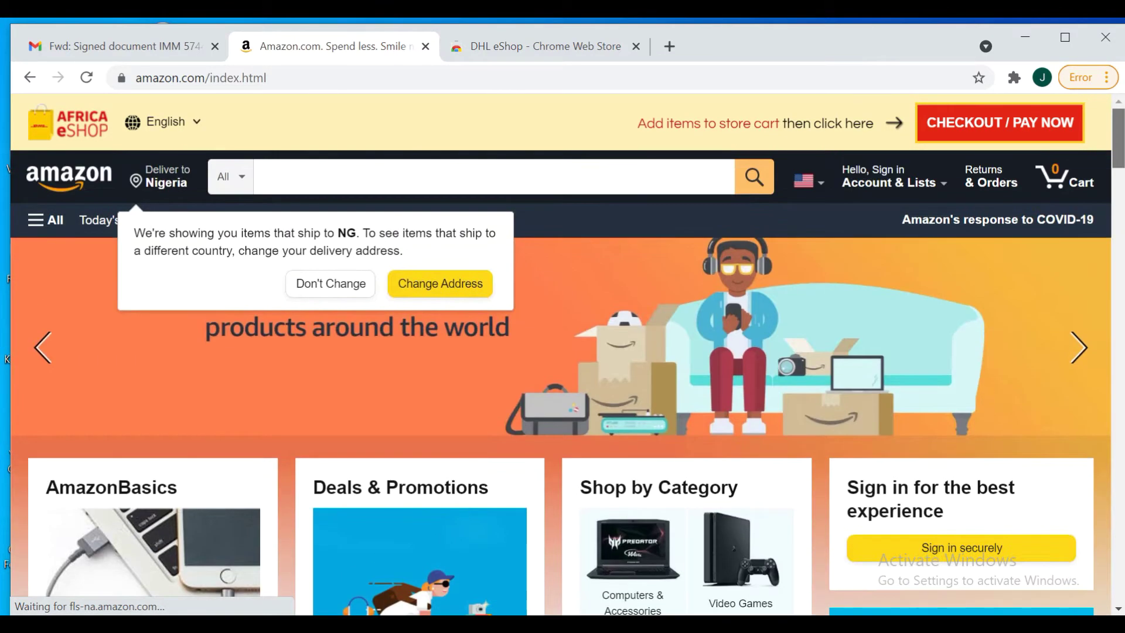
scroll(1120, 140, down, 3)
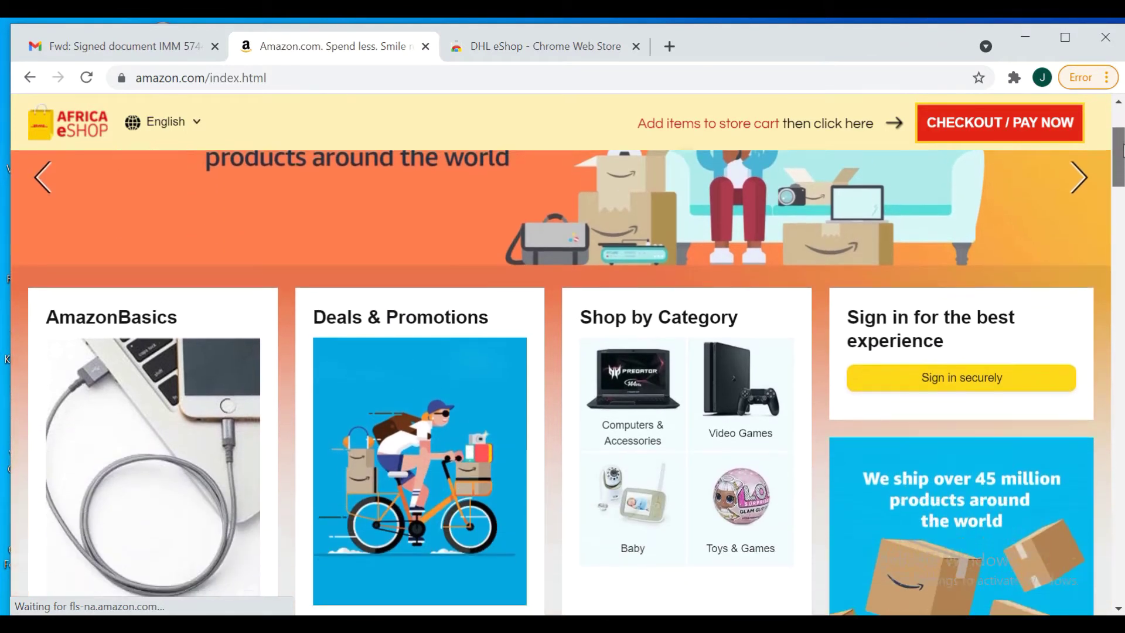
scroll(1121, 139, up, 3)
scroll(1121, 139, down, 14)
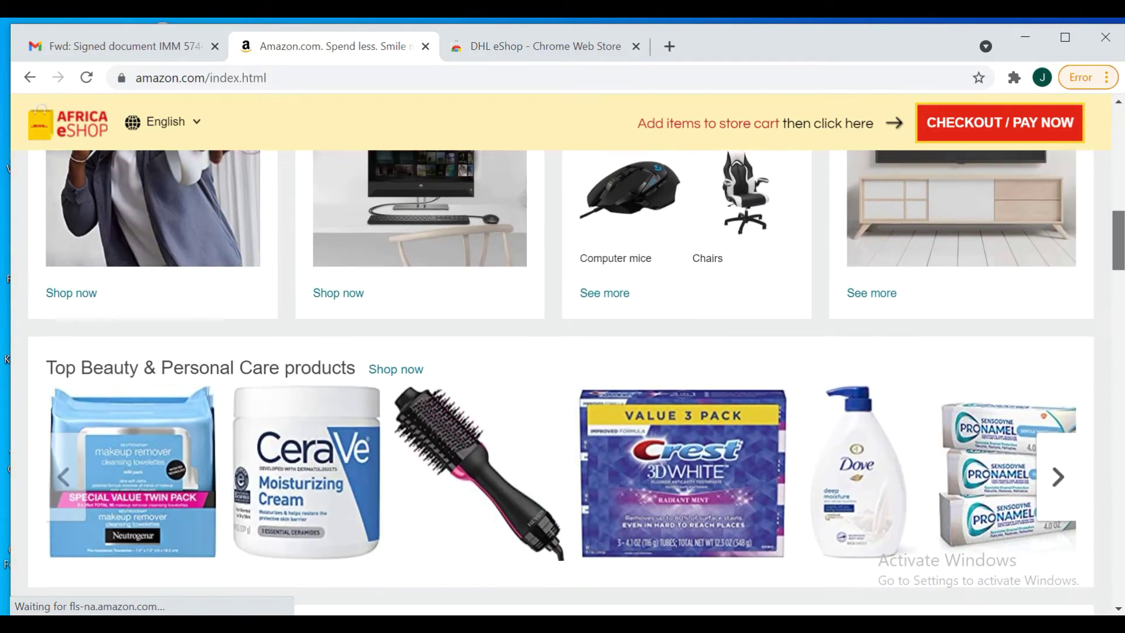
scroll(561, 383, down, 8)
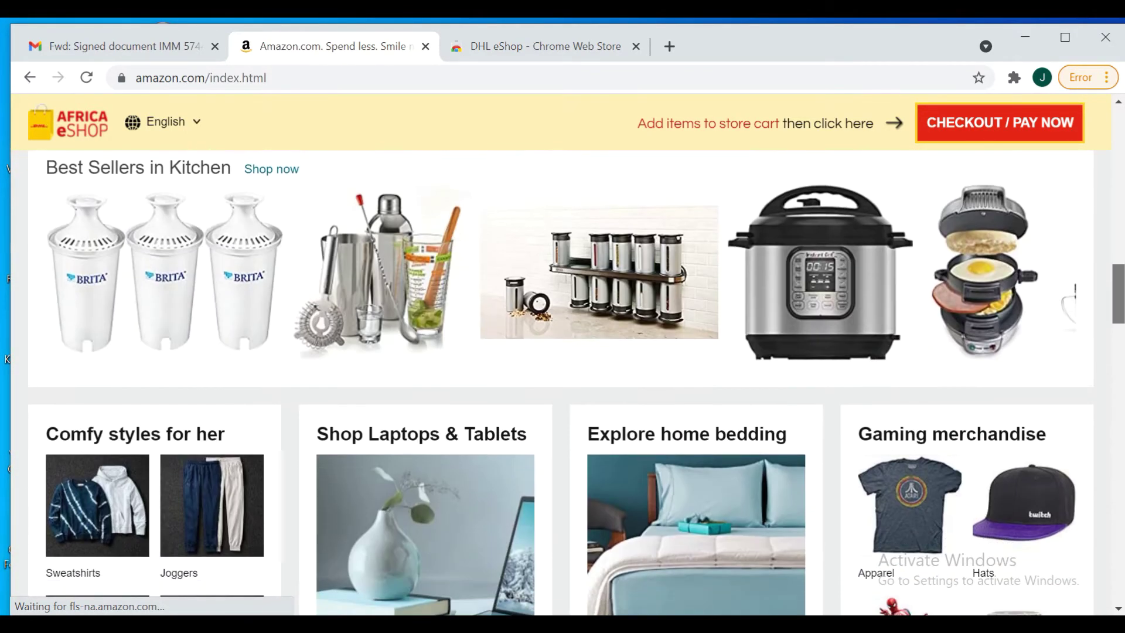
scroll(561, 383, up, 12)
Search Amazon for 'face toner' and scroll through the results
scroll(561, 382, up, 11)
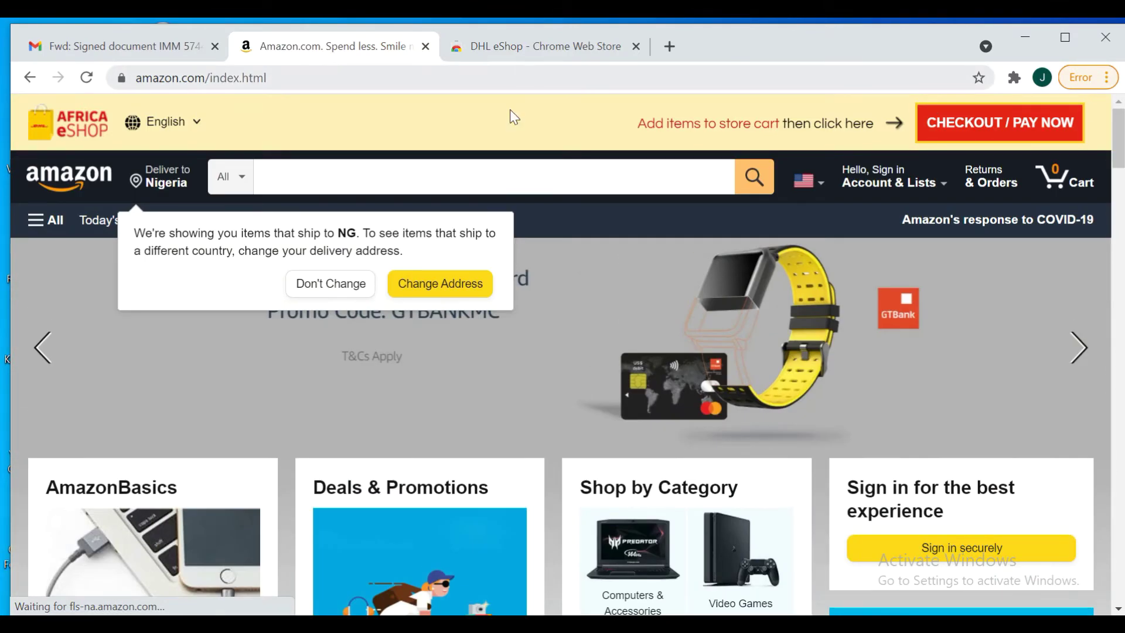
click(488, 171)
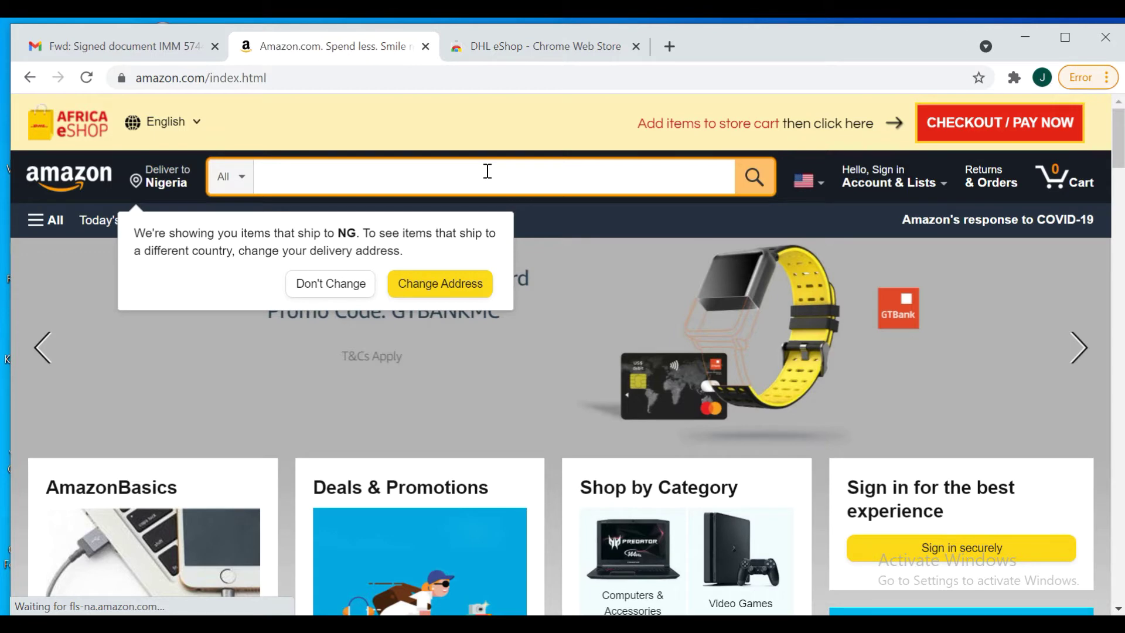
text(toner)
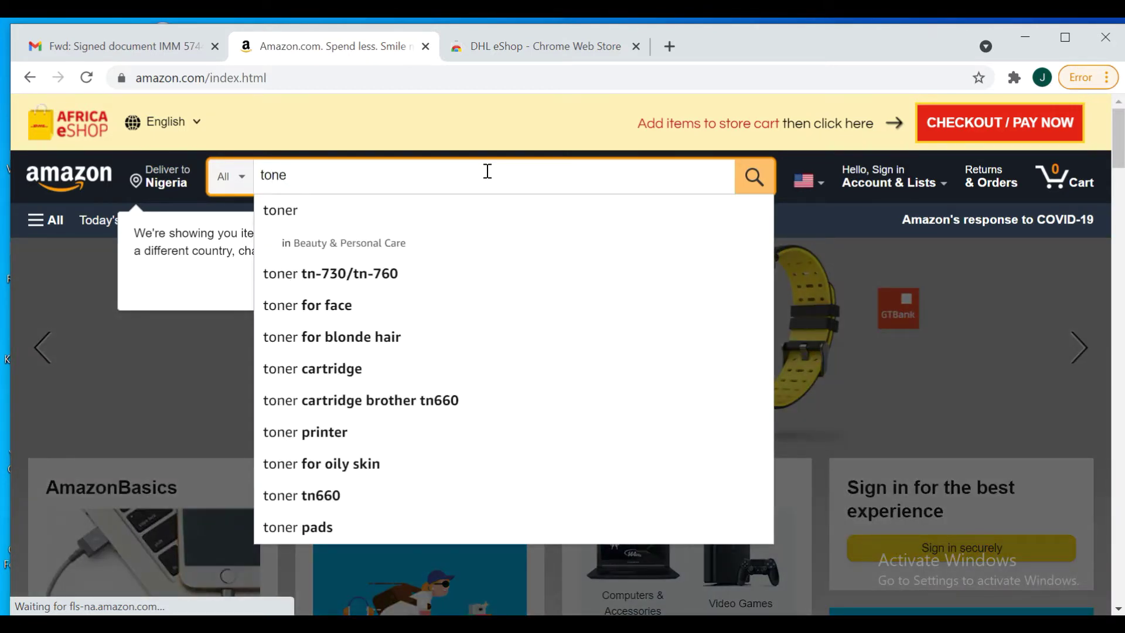
key(BackSpace)
key(BackSpace)
key(BackSpace)
key(BackSpace)
text(fa)
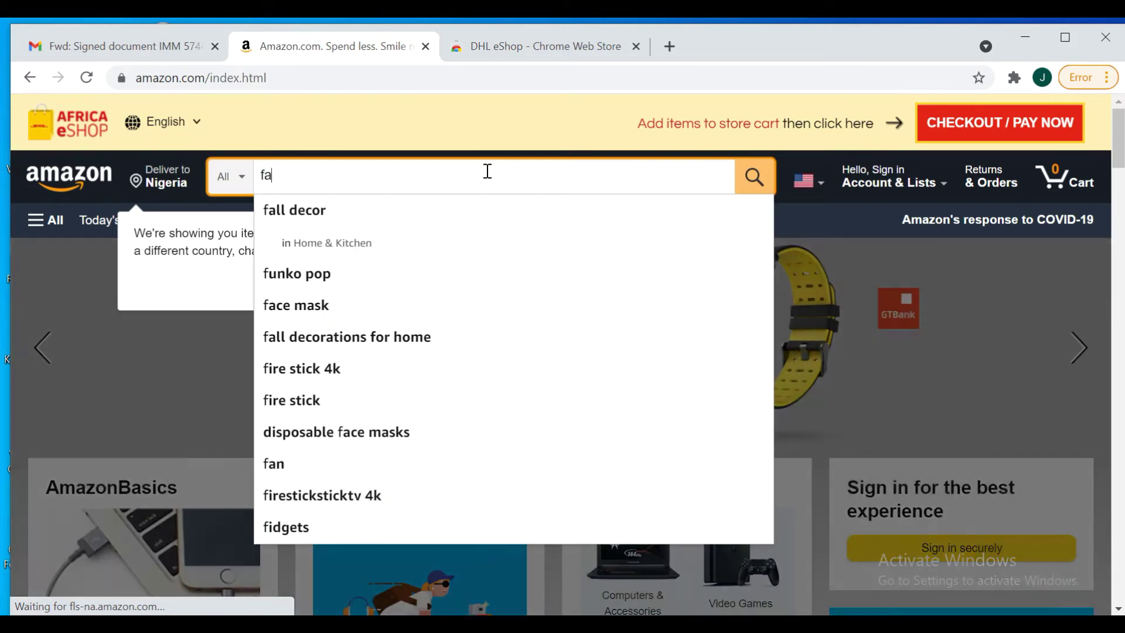
text(ce toner)
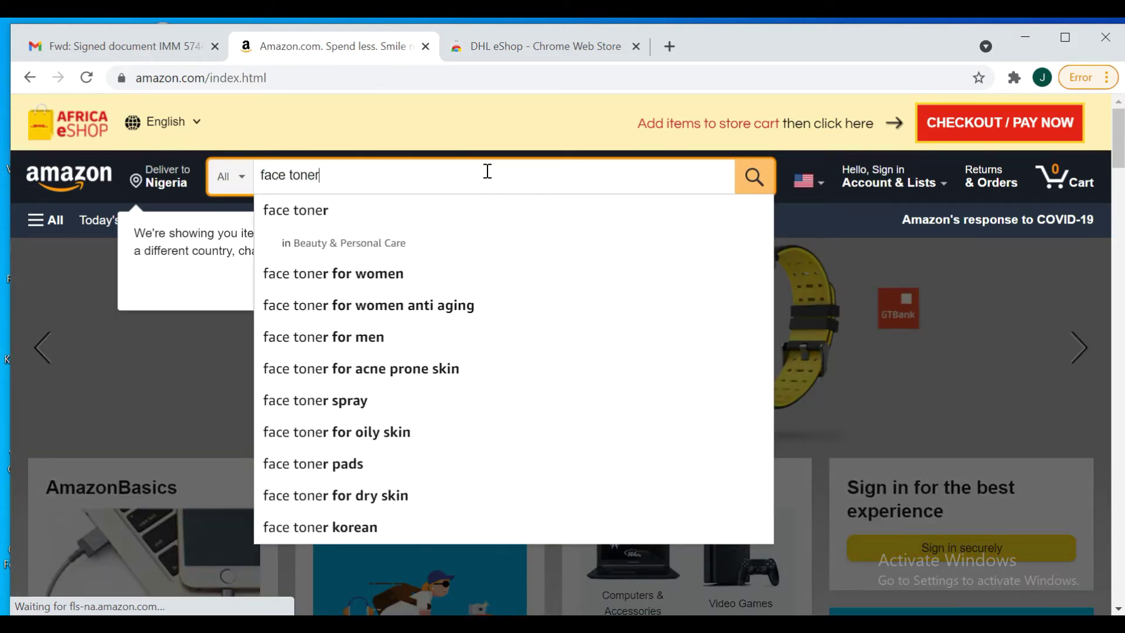
click(751, 176)
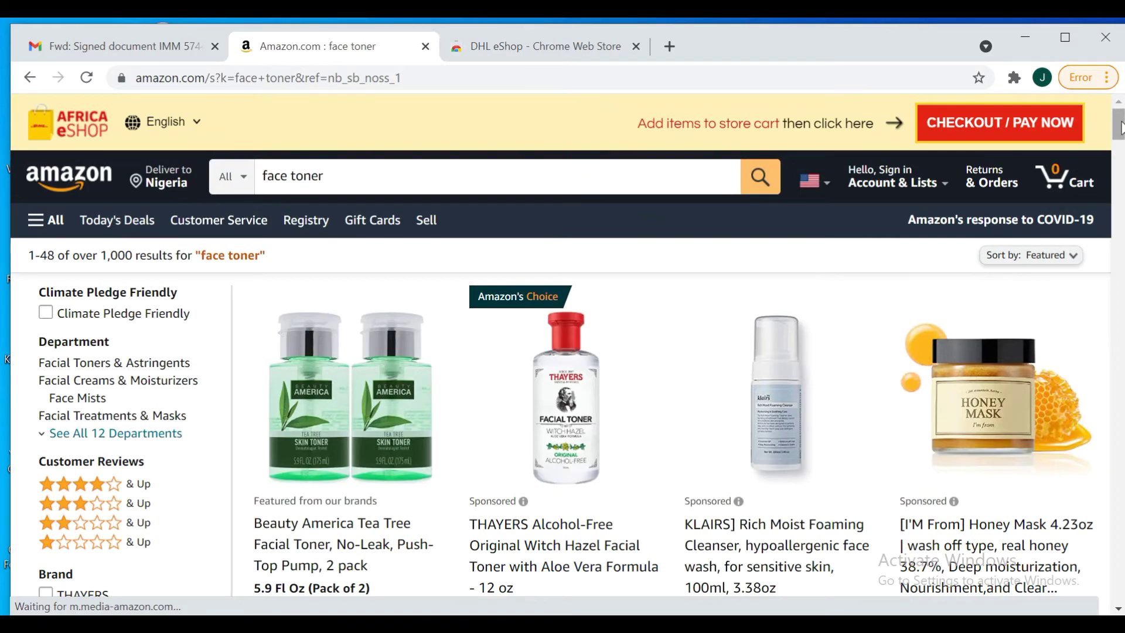
drag(1120, 129, 1121, 410)
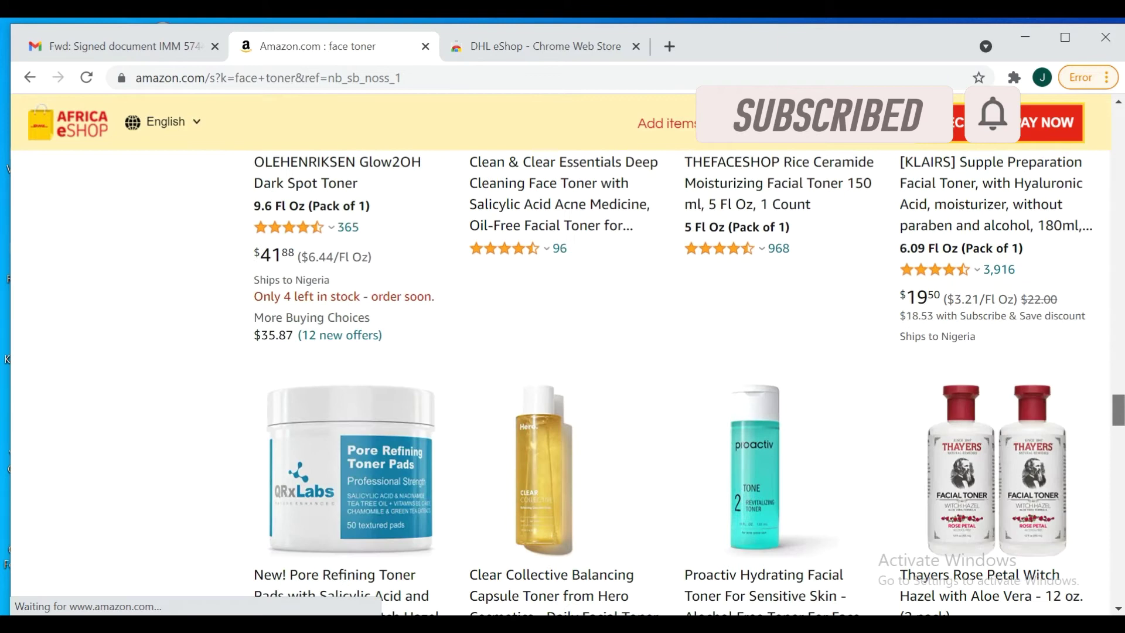
Open the Thayers Rose Petal Witch Hazel toner page and add the 2-pack to the cart ($19.45)
click(1000, 471)
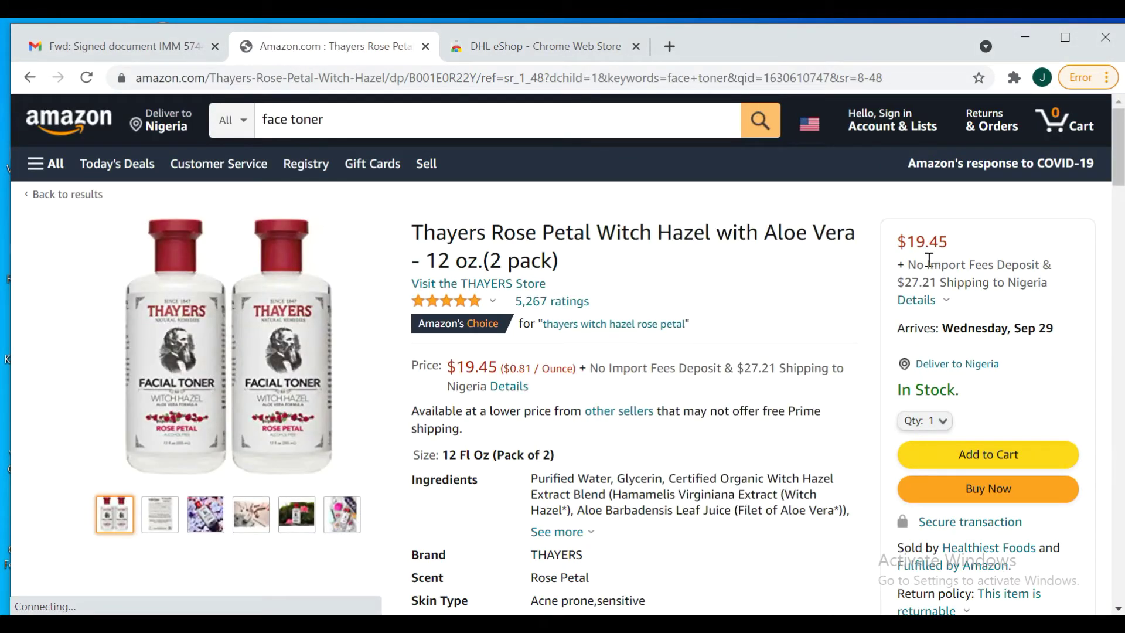
scroll(1119, 153, down, 8)
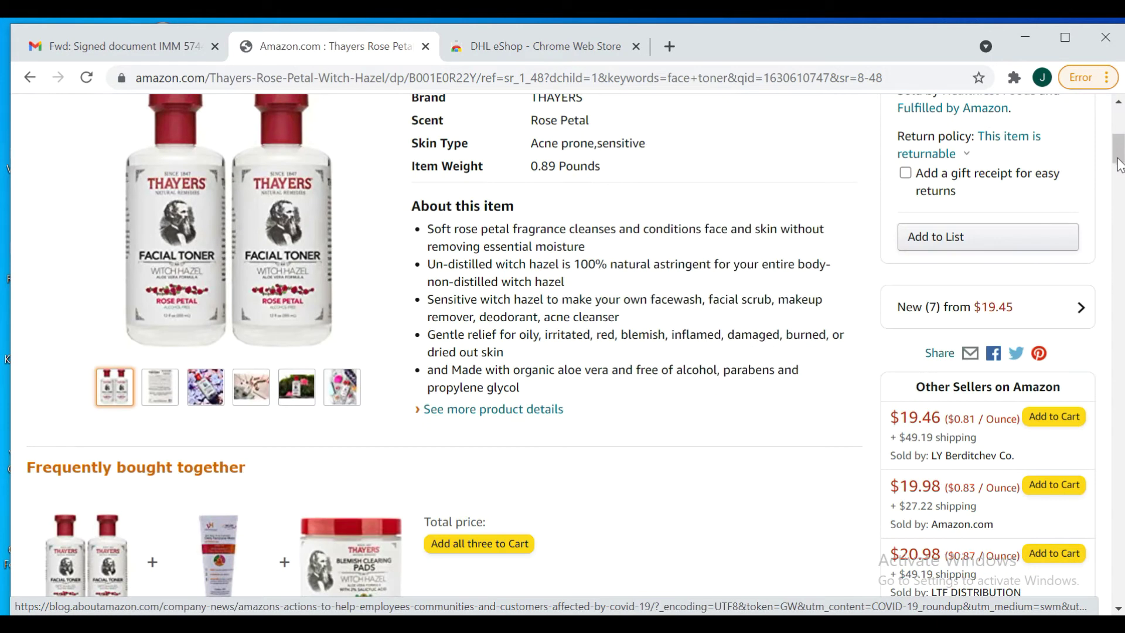
scroll(1119, 135, up, 6)
drag(1120, 134, 1119, 135)
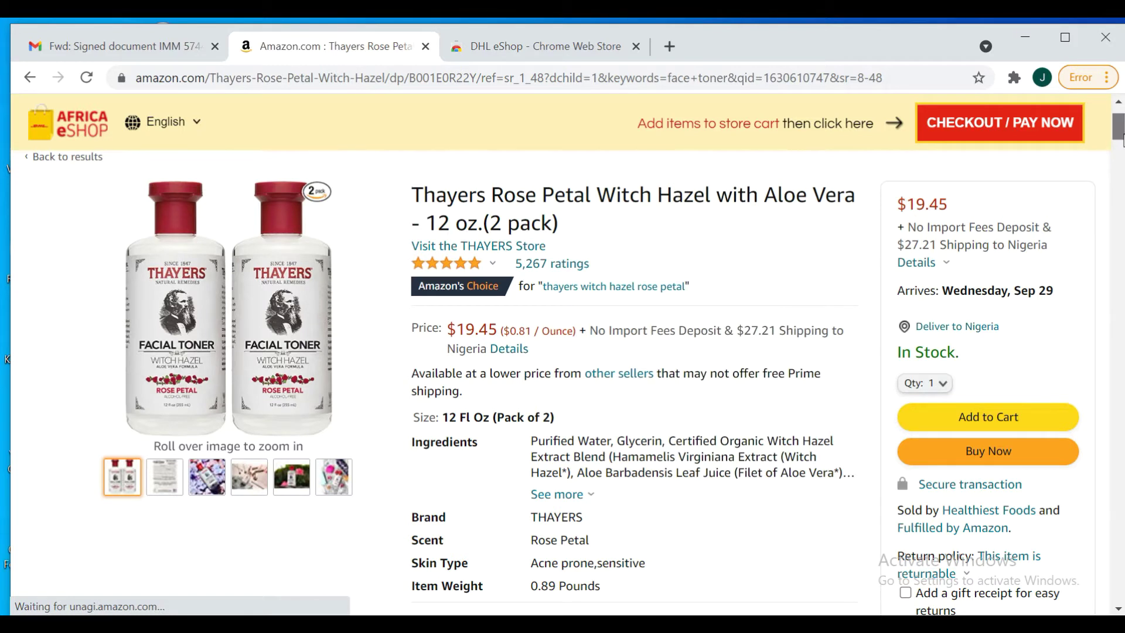
scroll(1122, 140, down, 1)
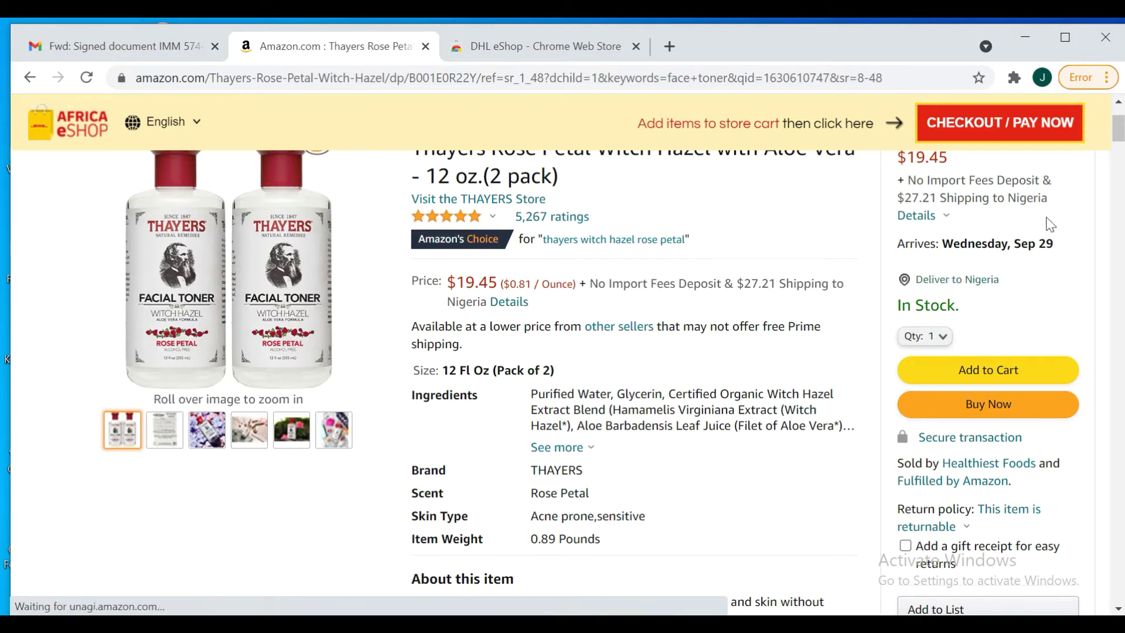
click(988, 371)
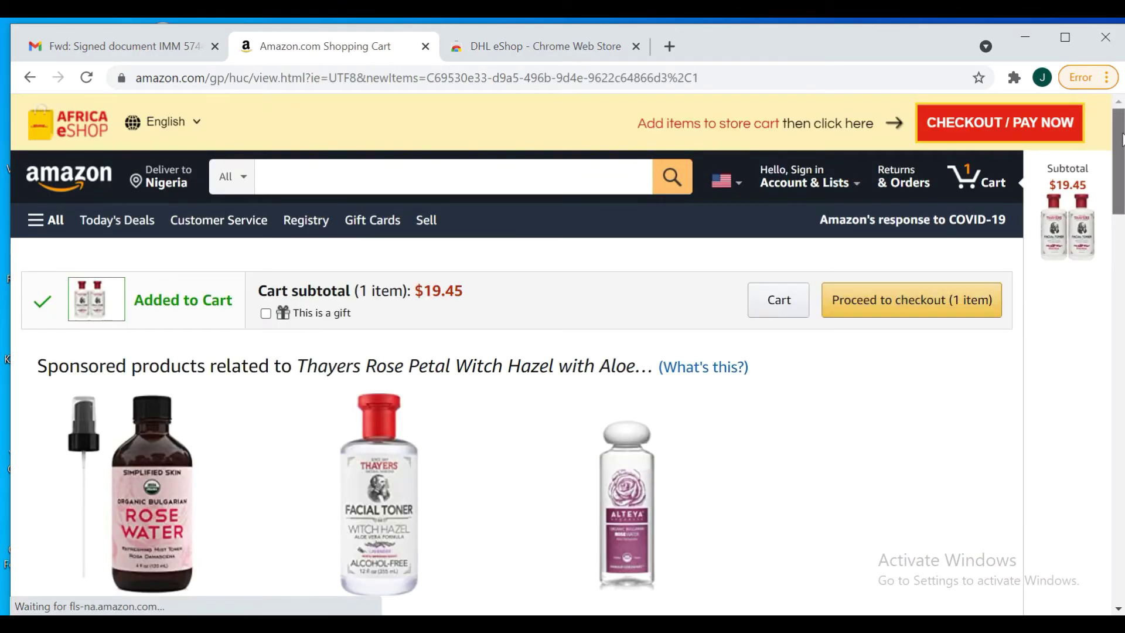
click(570, 174)
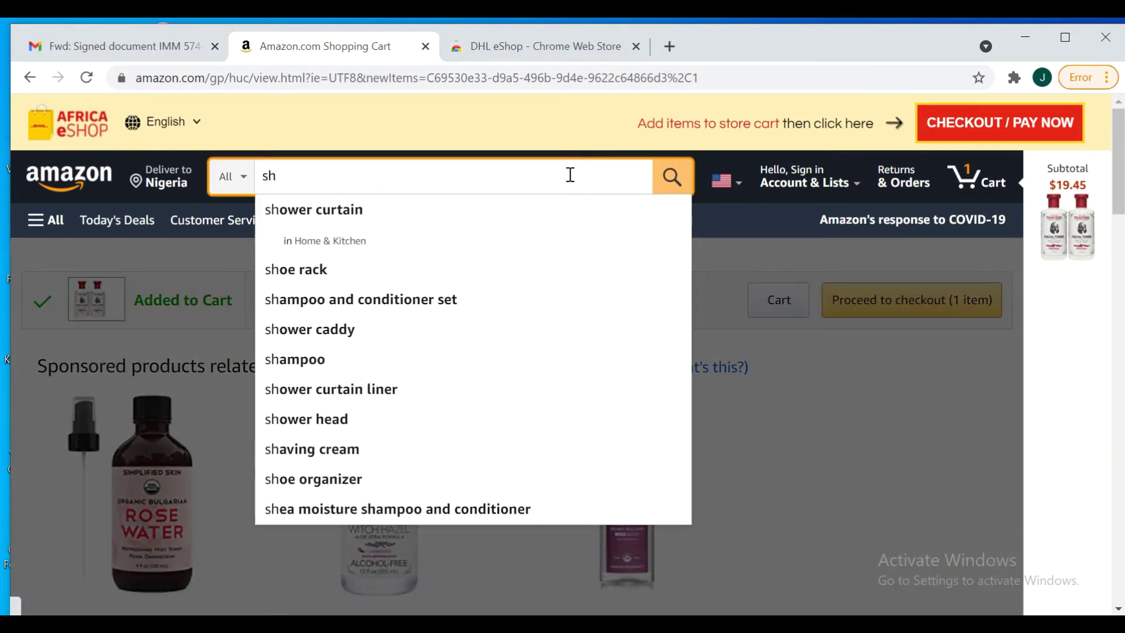
key(BackSpace)
text(he)
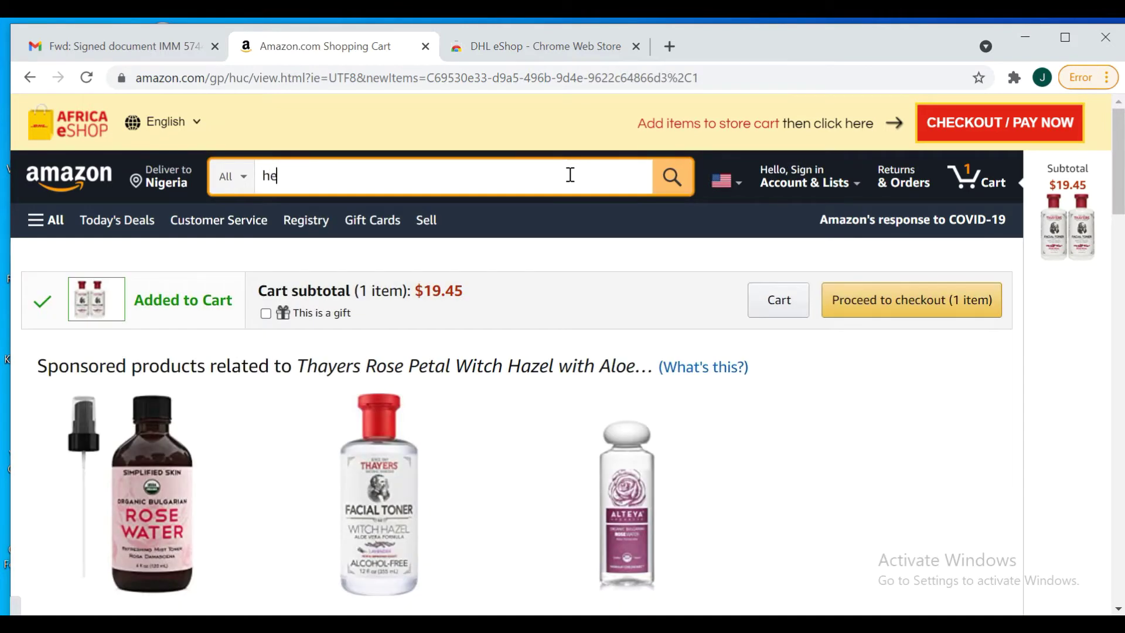
text(el)
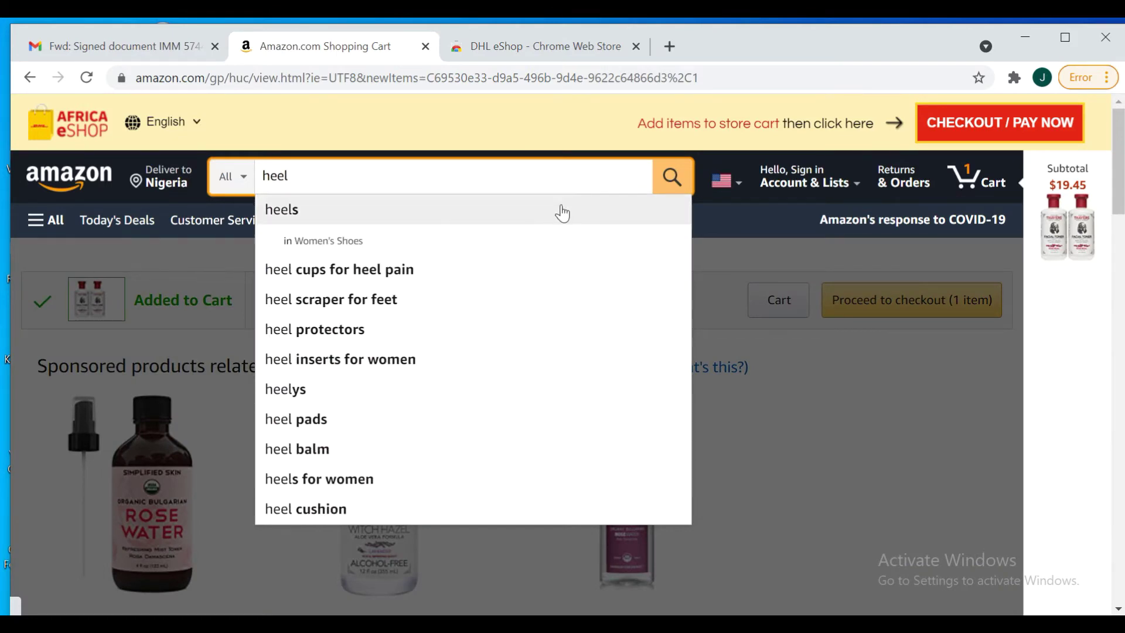
click(514, 208)
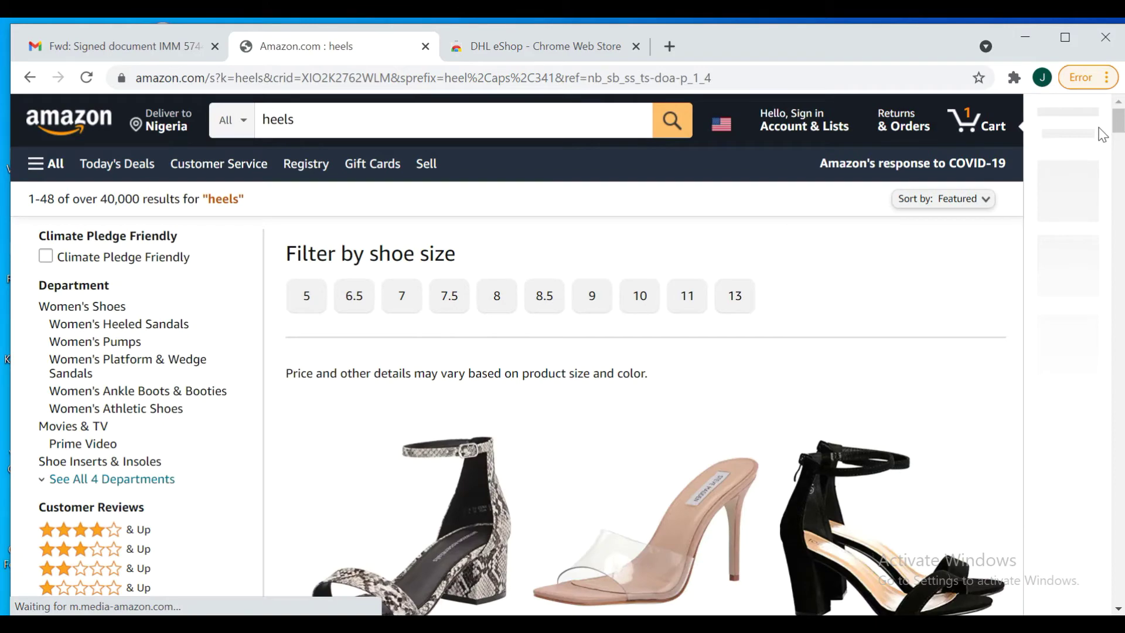
scroll(1121, 123, down, 5)
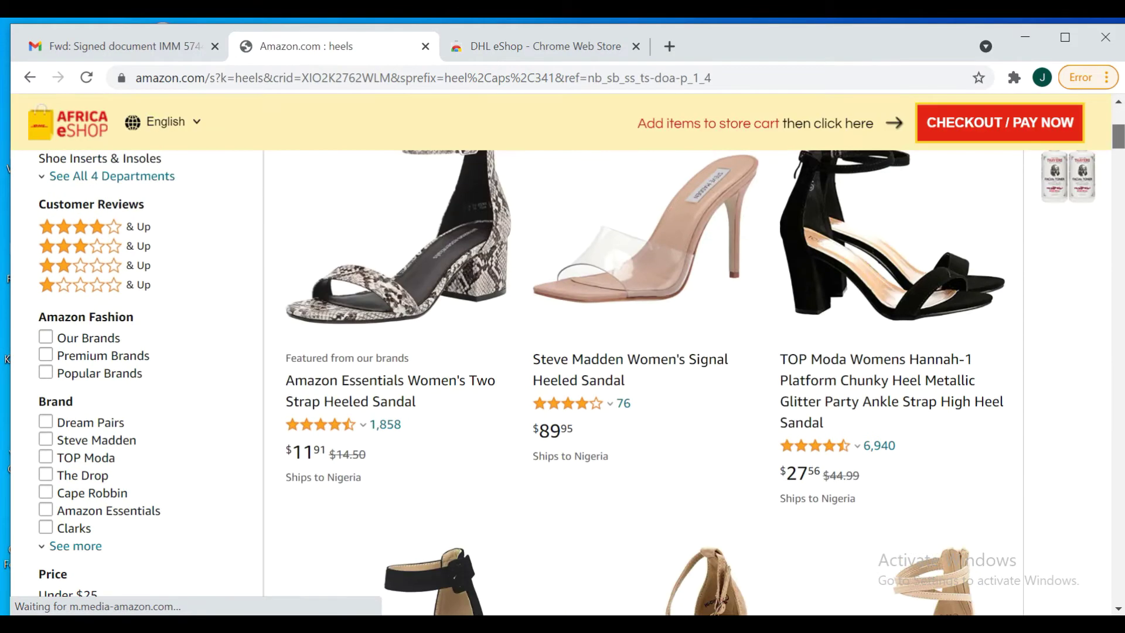
scroll(563, 381, down, 3)
scroll(563, 381, up, 3)
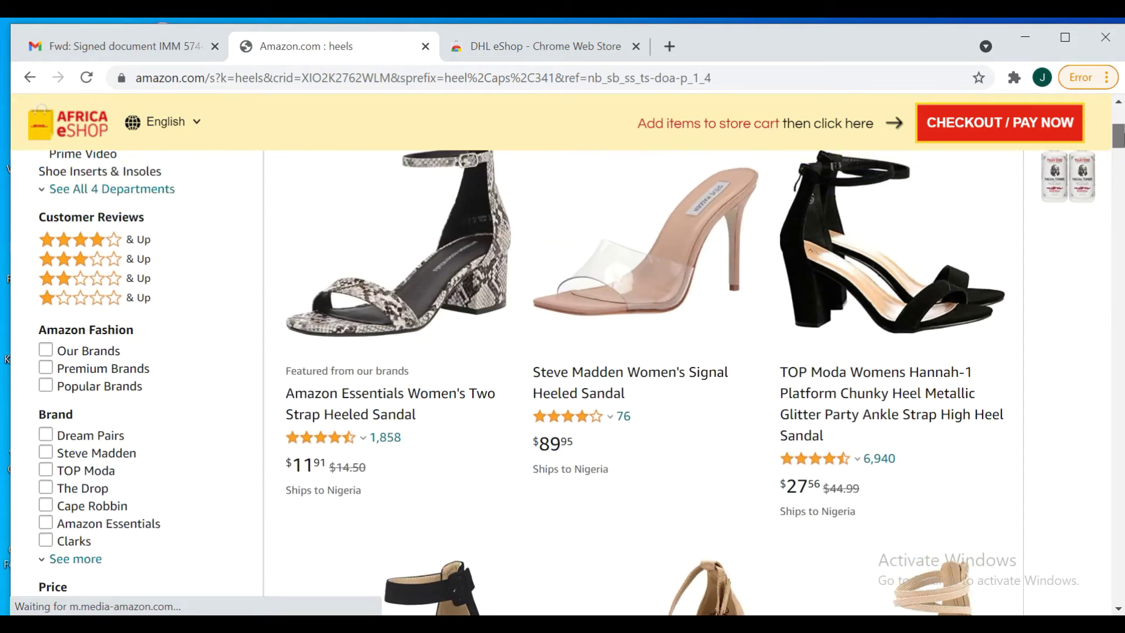
scroll(563, 375, down, 20)
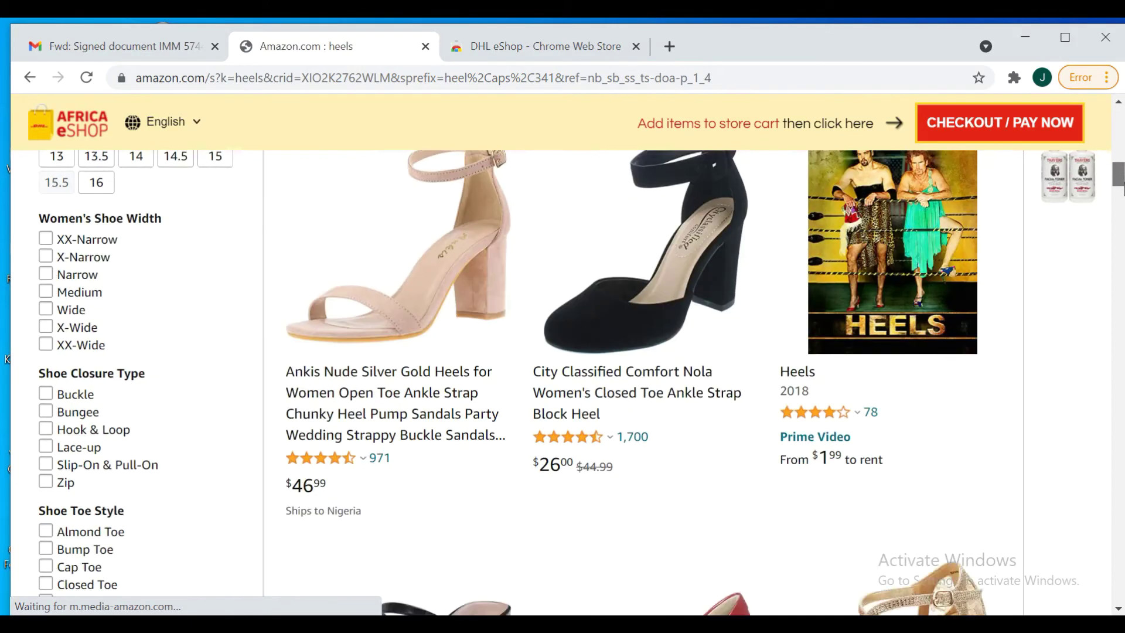
scroll(562, 381, up, 2)
scroll(562, 381, down, 14)
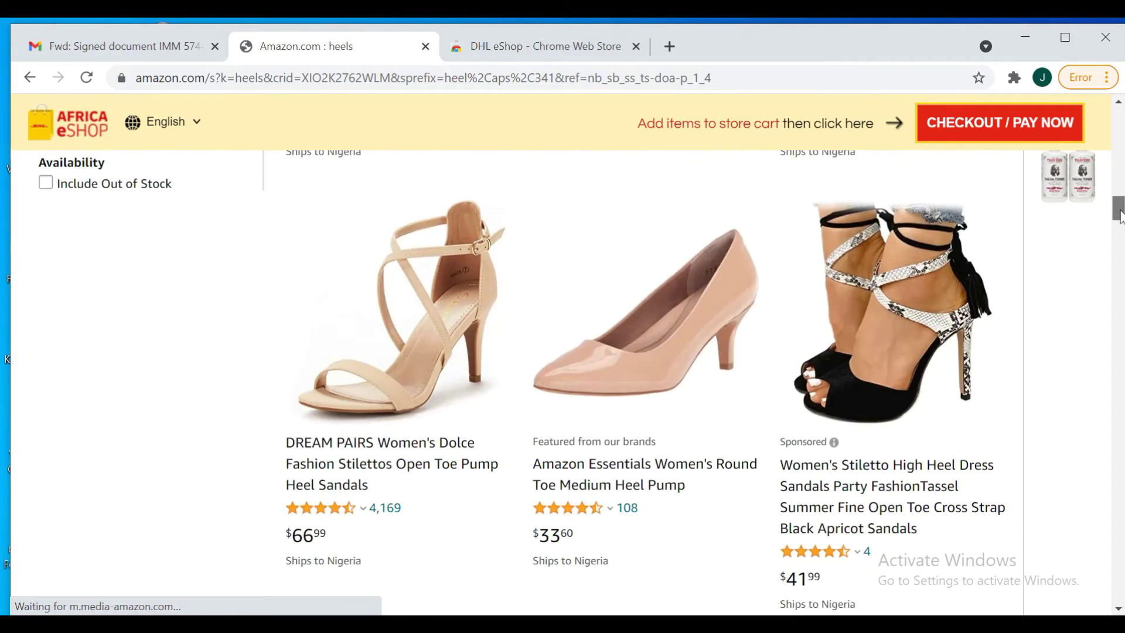
scroll(563, 381, down, 13)
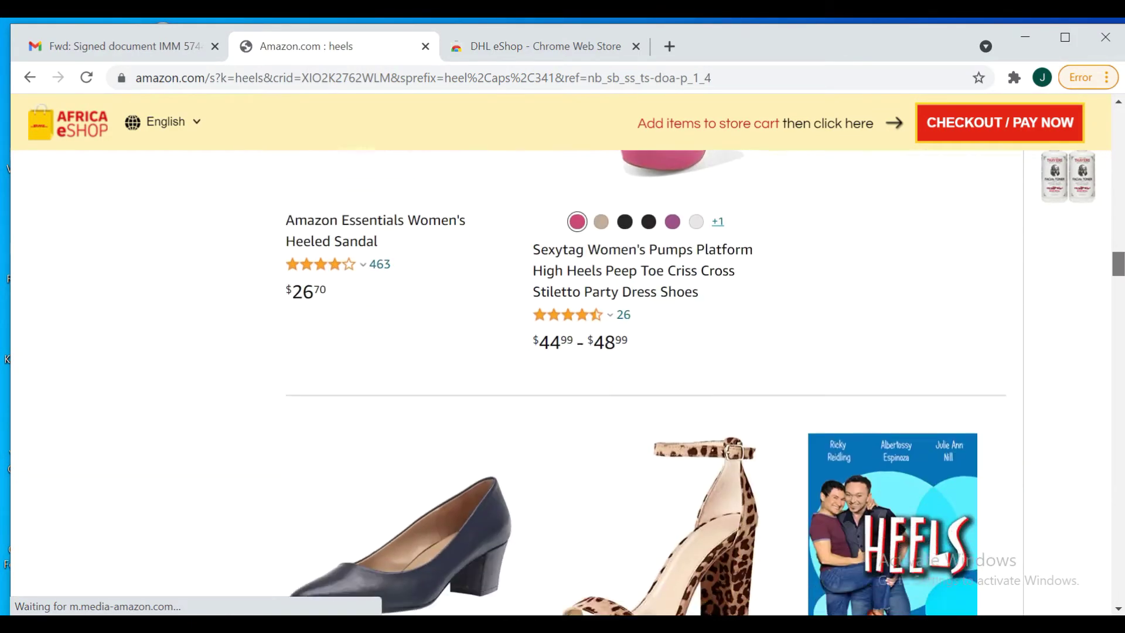
scroll(563, 381, down, 8)
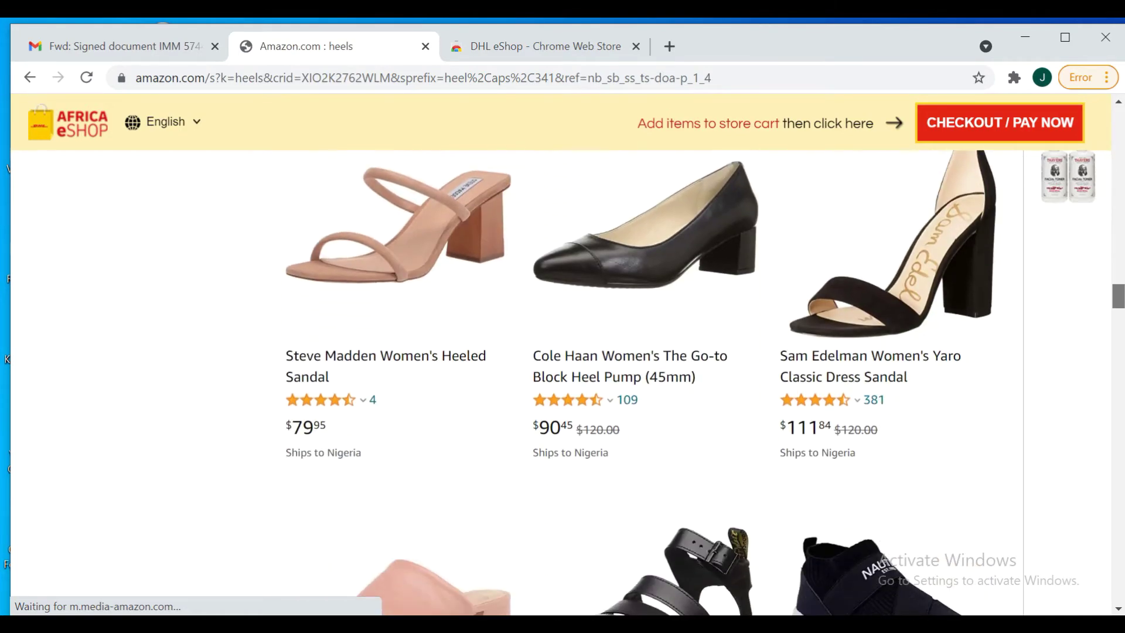
drag(1119, 299, 1121, 131)
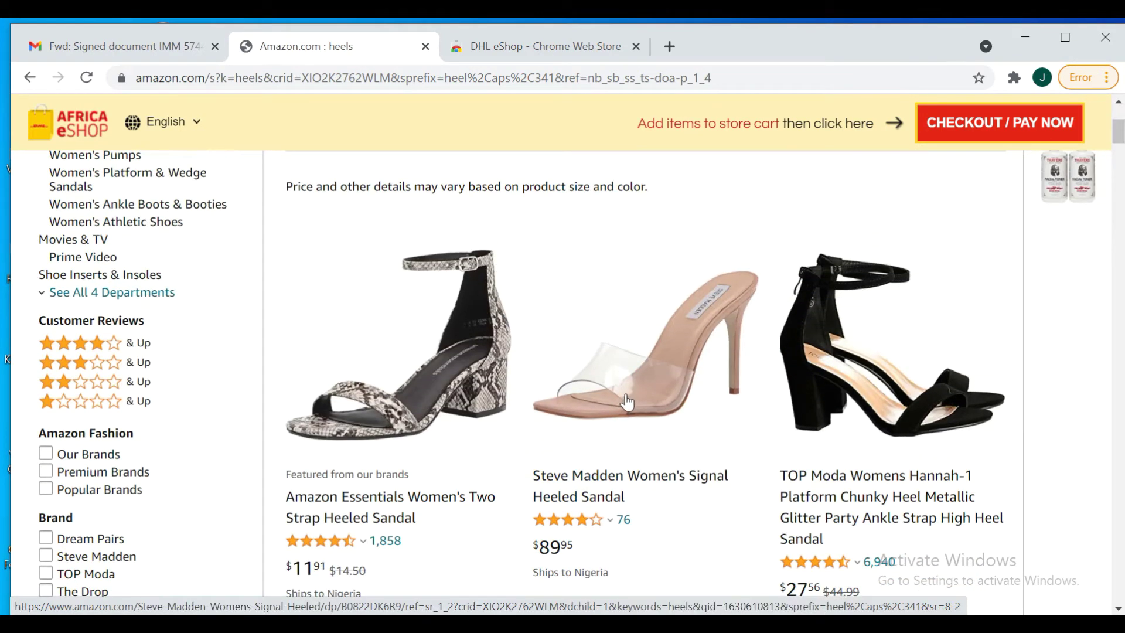
Open the Steve Madden Women's Signal Heeled Sandal page and expand its product details
click(607, 394)
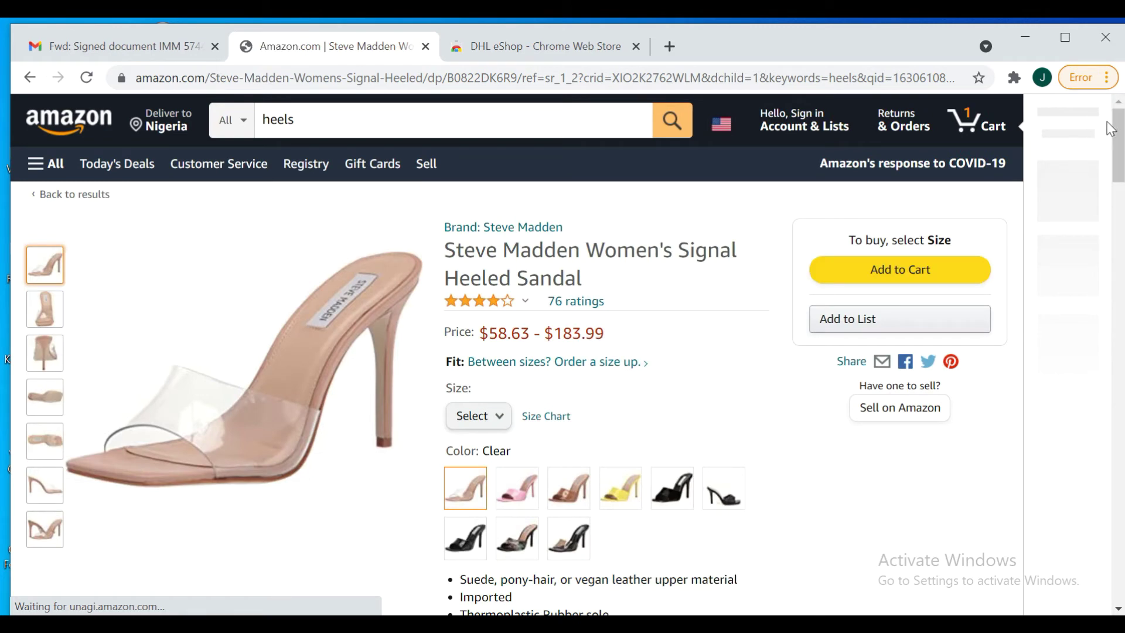
scroll(1025, 275, down, 5)
scroll(665, 253, down, 2)
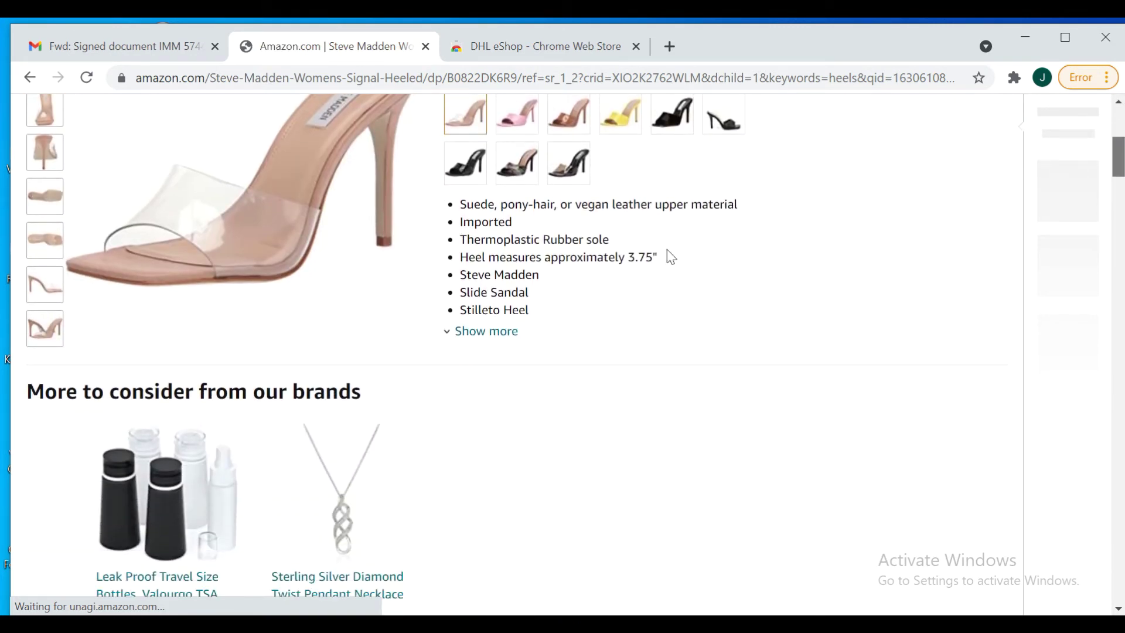
click(469, 333)
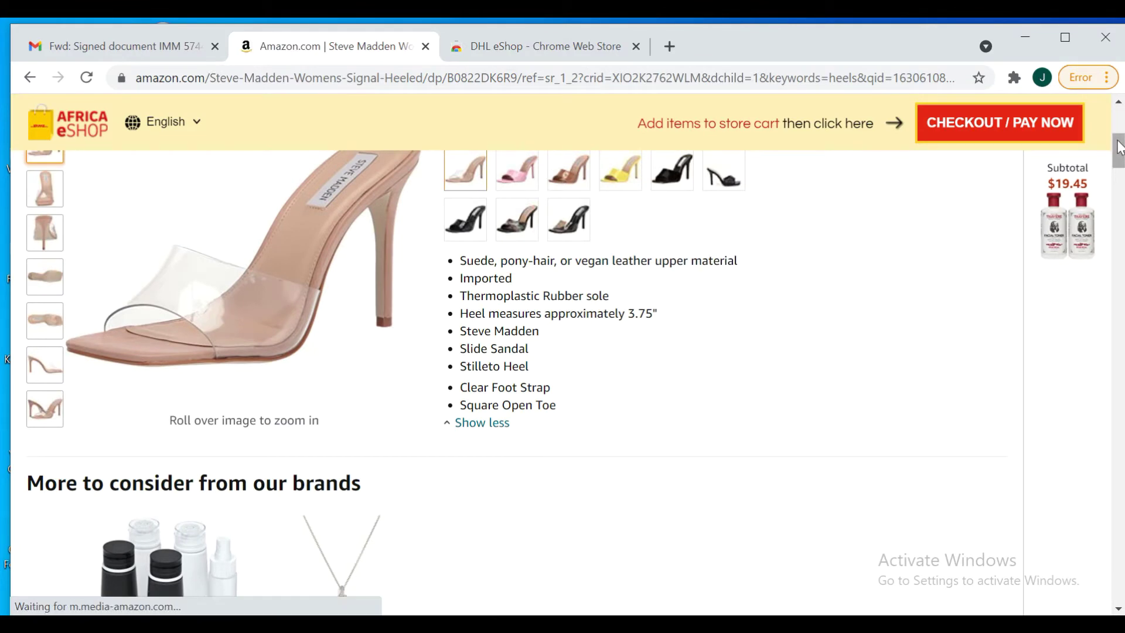
drag(1120, 151, 1121, 133)
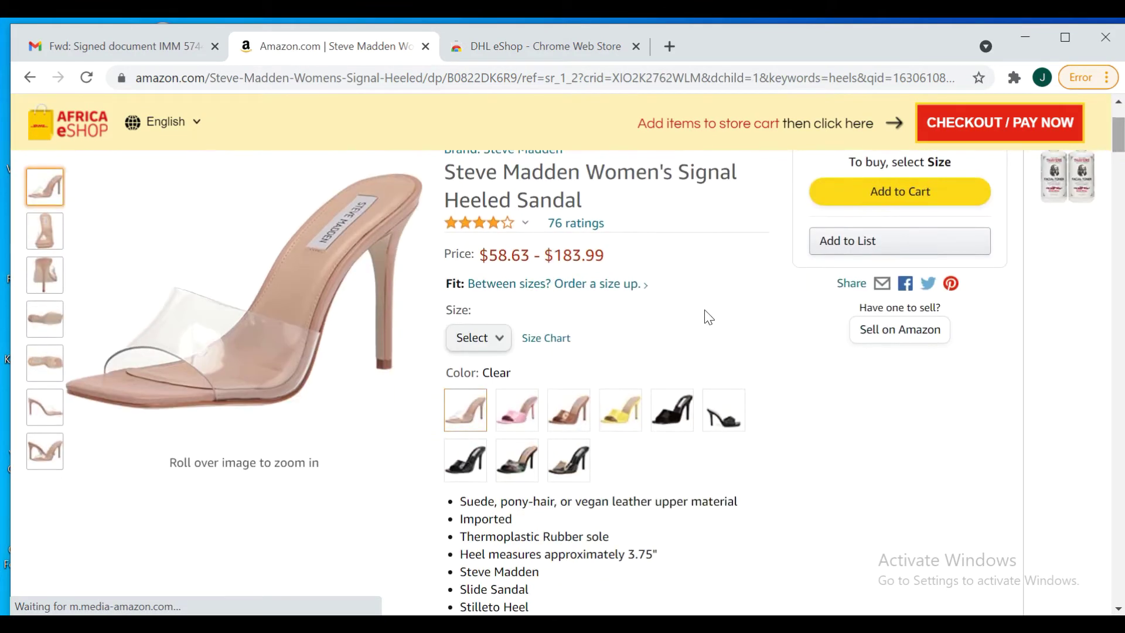
Try size 8.5 and the camouflage colour, then settle on Black Crocodile
click(504, 344)
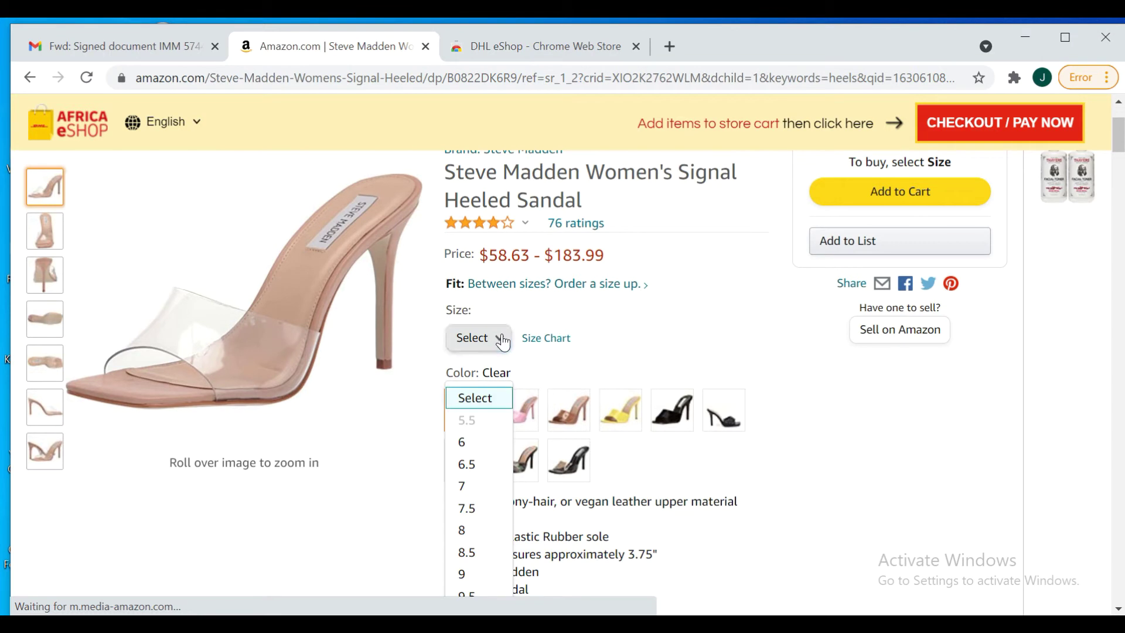
click(474, 554)
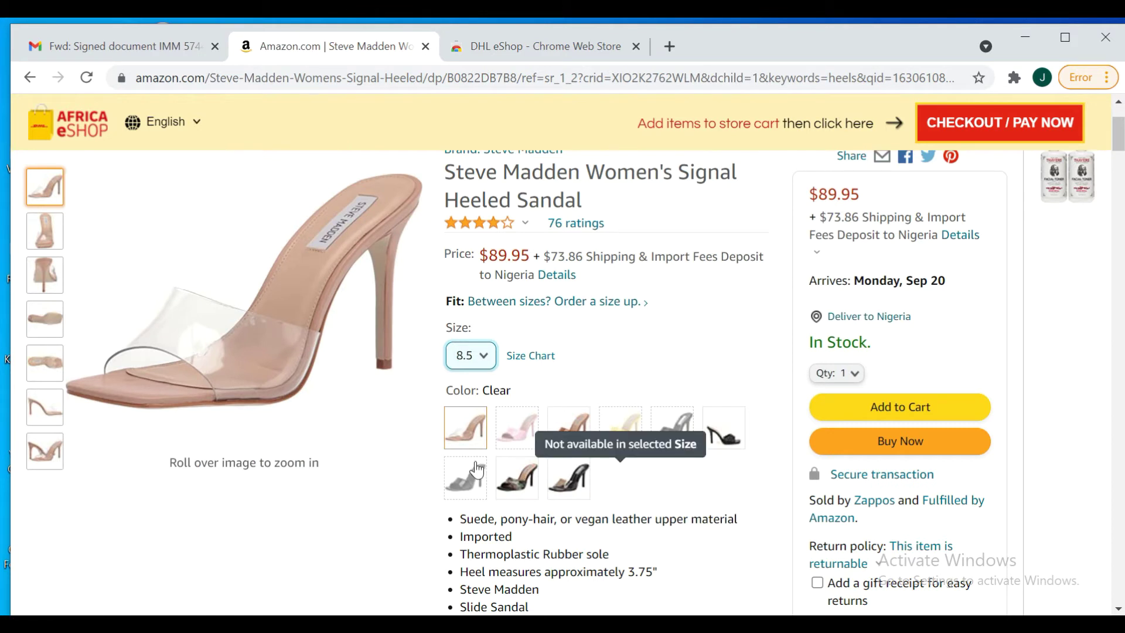
click(516, 480)
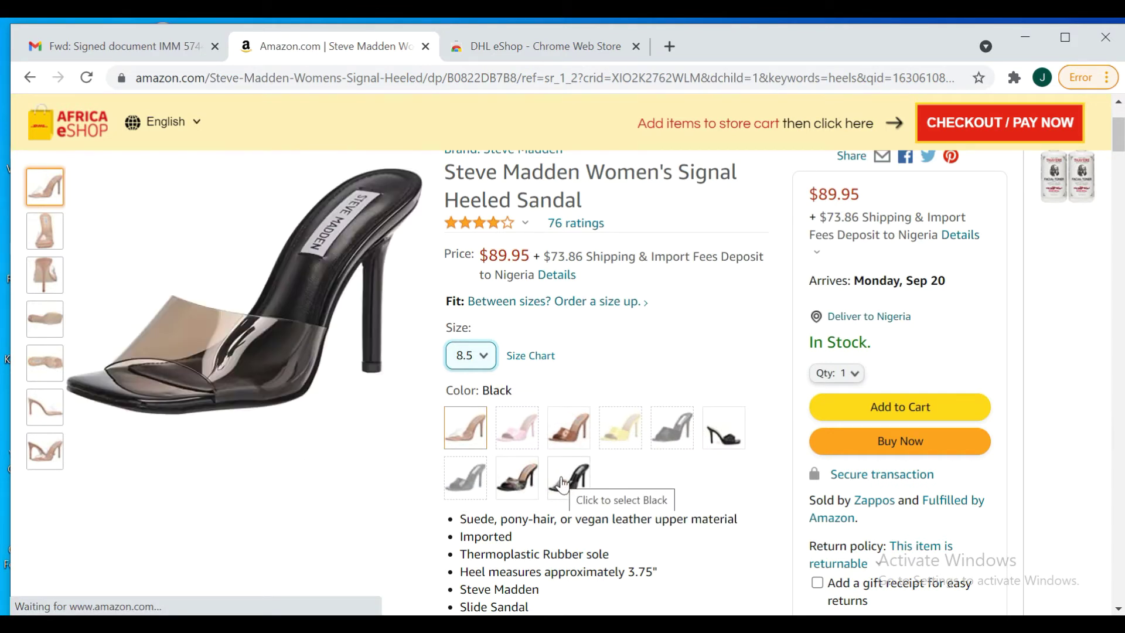
click(476, 479)
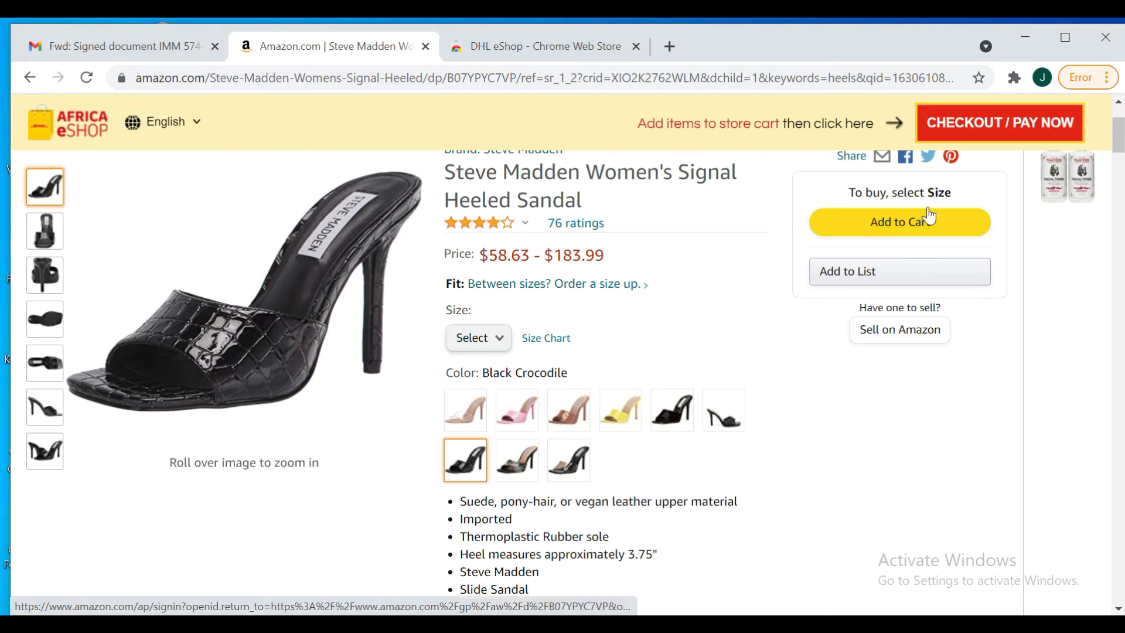
drag(1120, 141, 1120, 138)
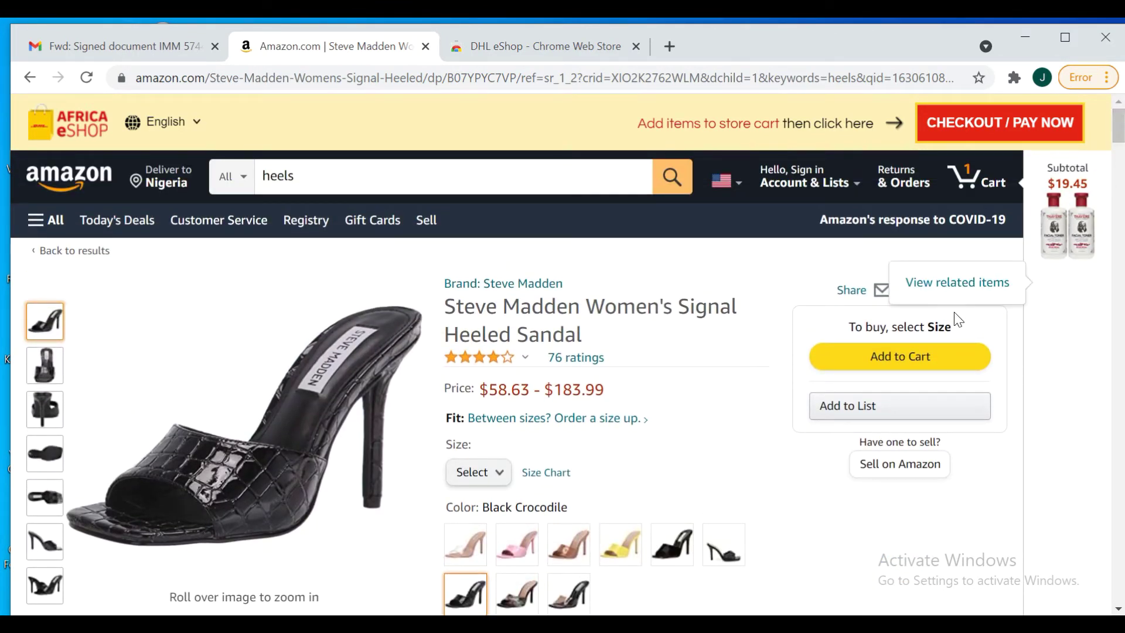
click(848, 358)
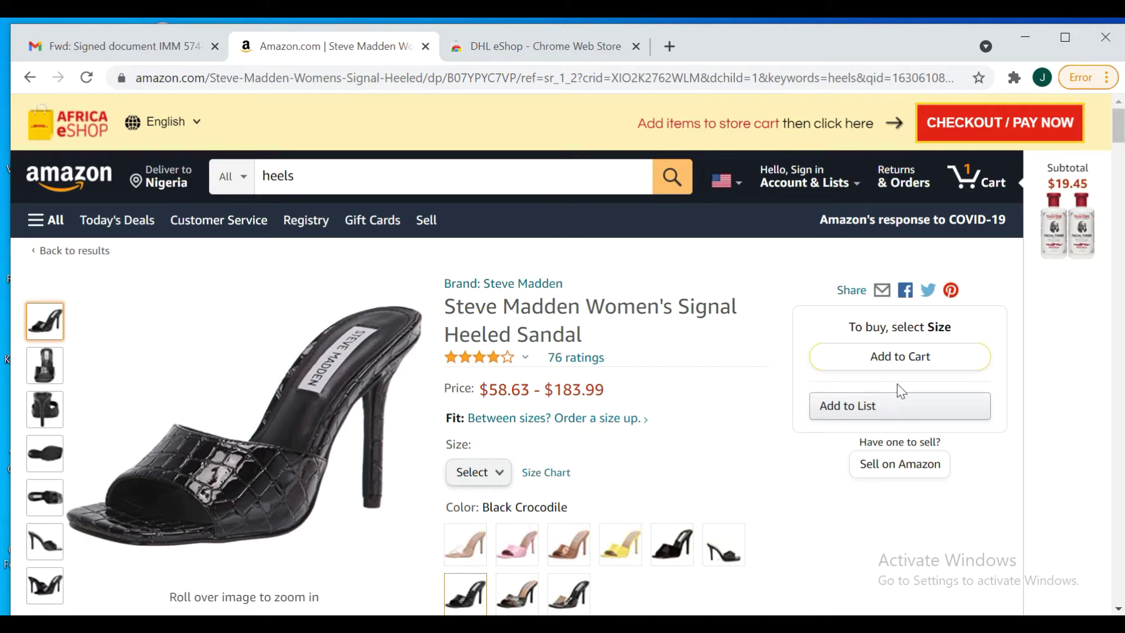
mouse_move(899, 356)
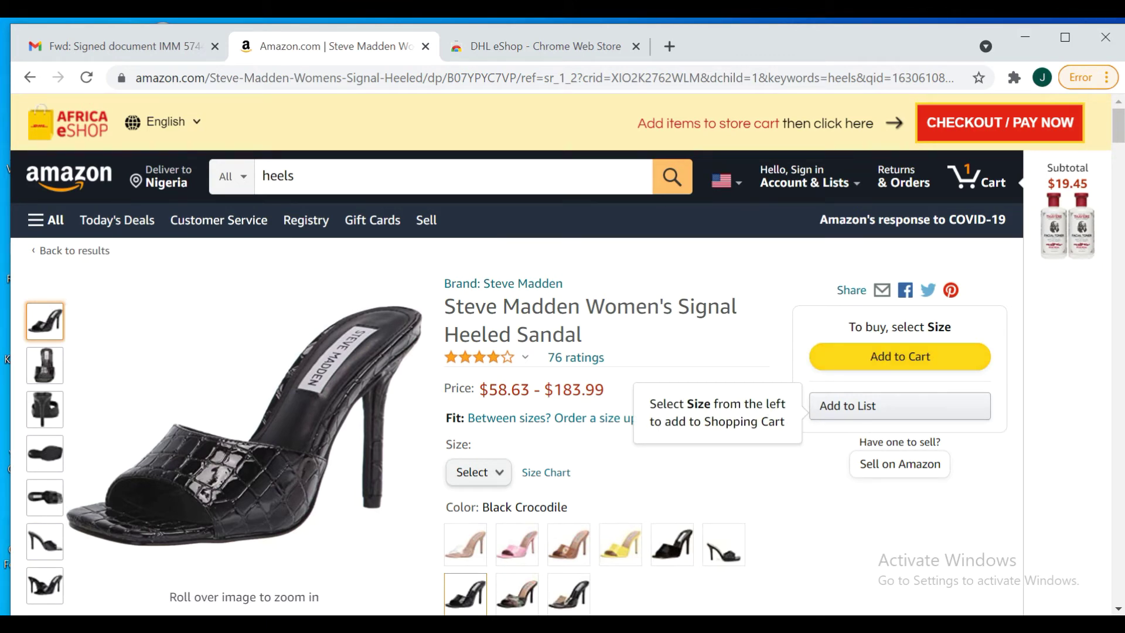
drag(1121, 146, 1121, 175)
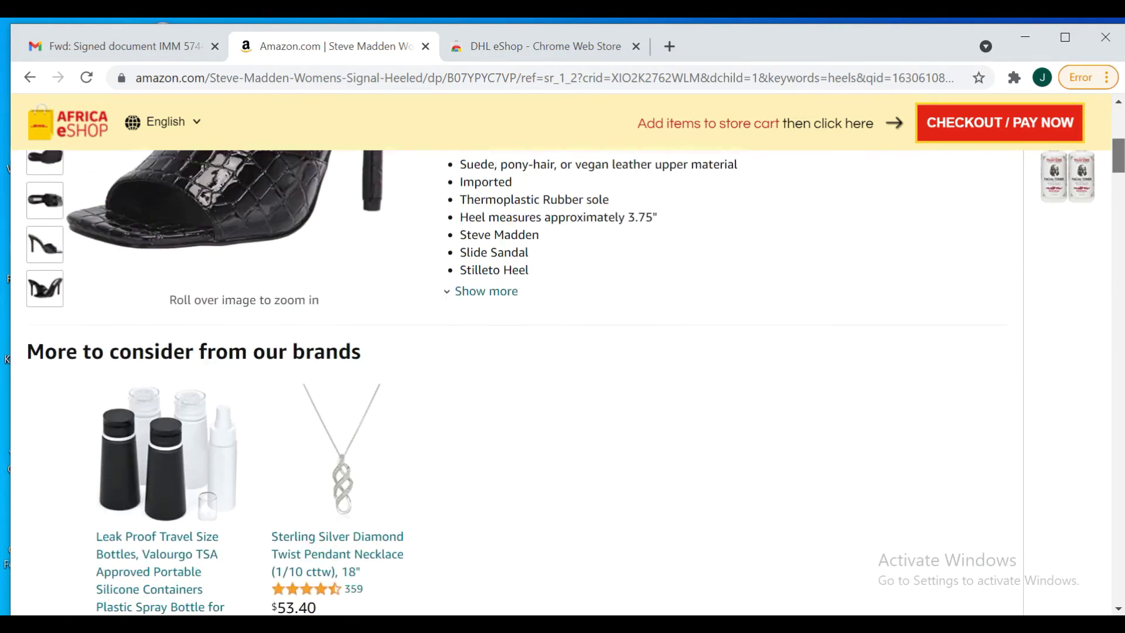
scroll(914, 334, up, 5)
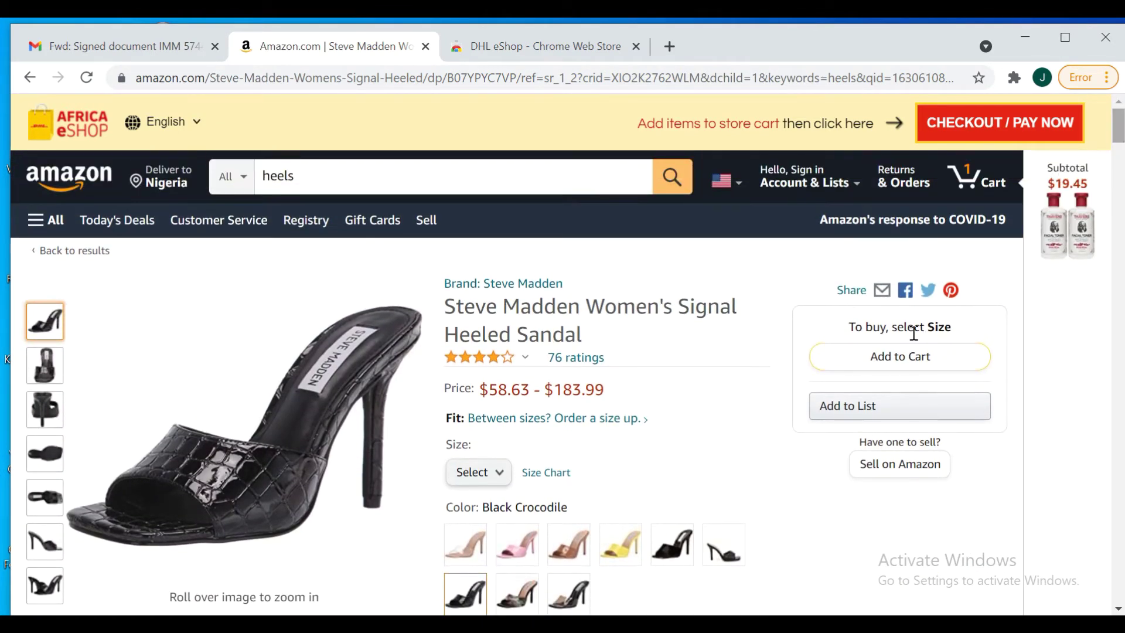
click(873, 418)
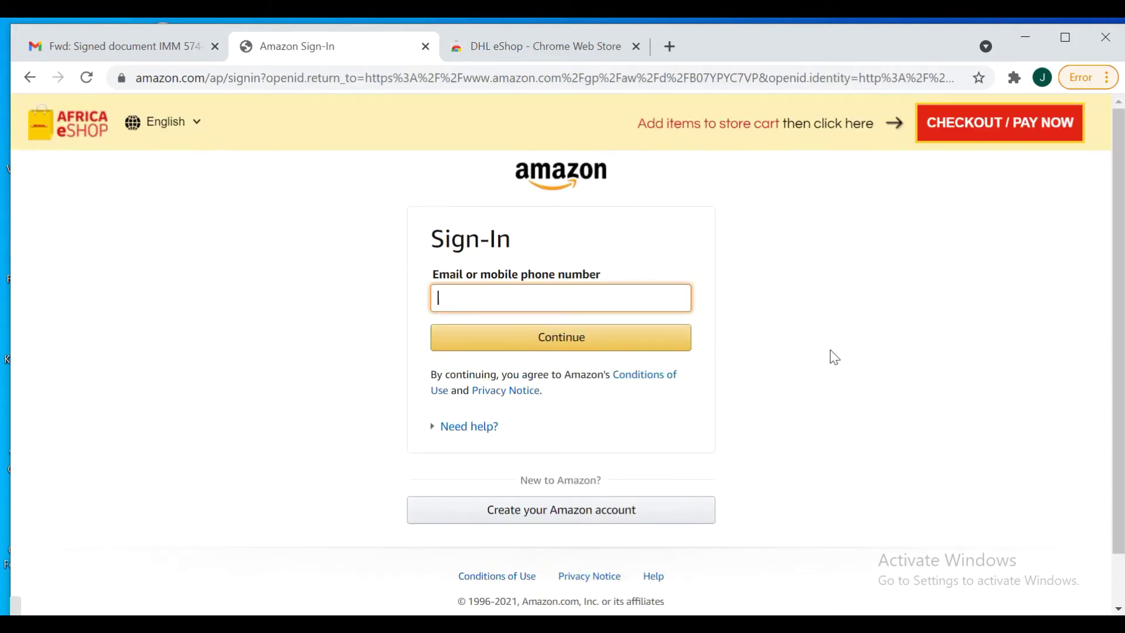
click(27, 77)
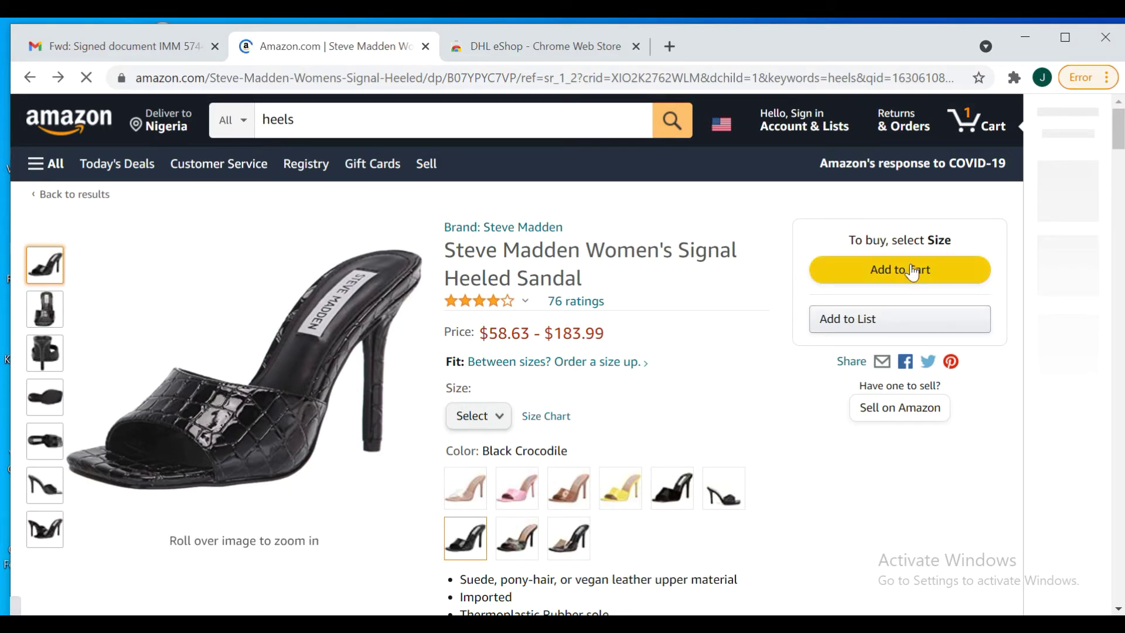
click(913, 271)
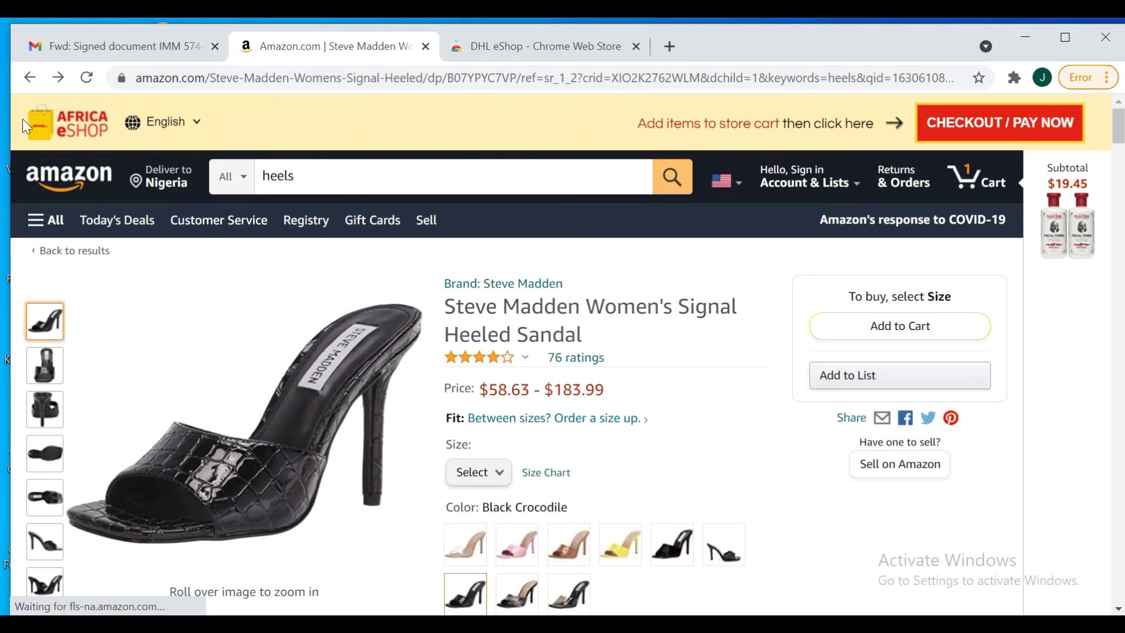
From the heels results, add the black TOP Moda Hannah-1 sandal in size 7.5 to the cart
click(26, 77)
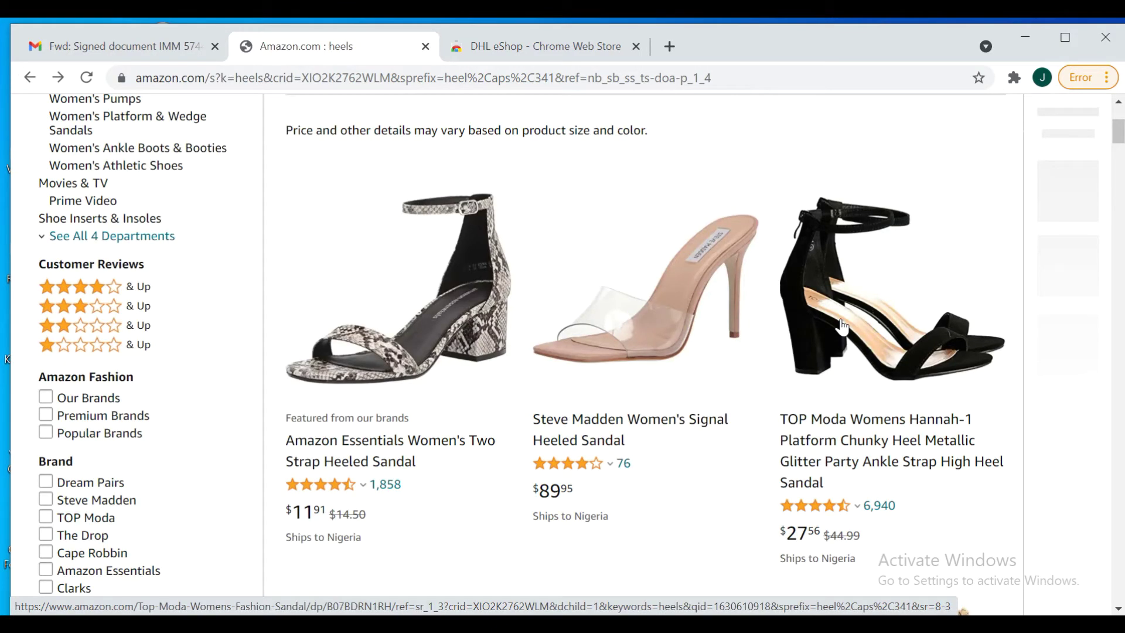
click(843, 327)
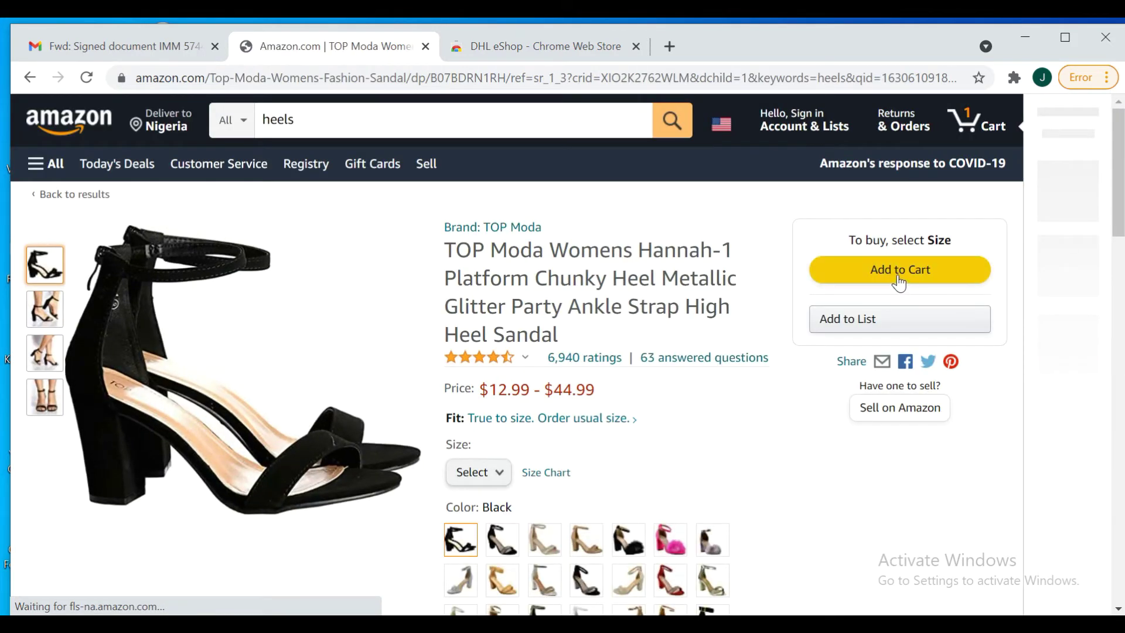
click(500, 487)
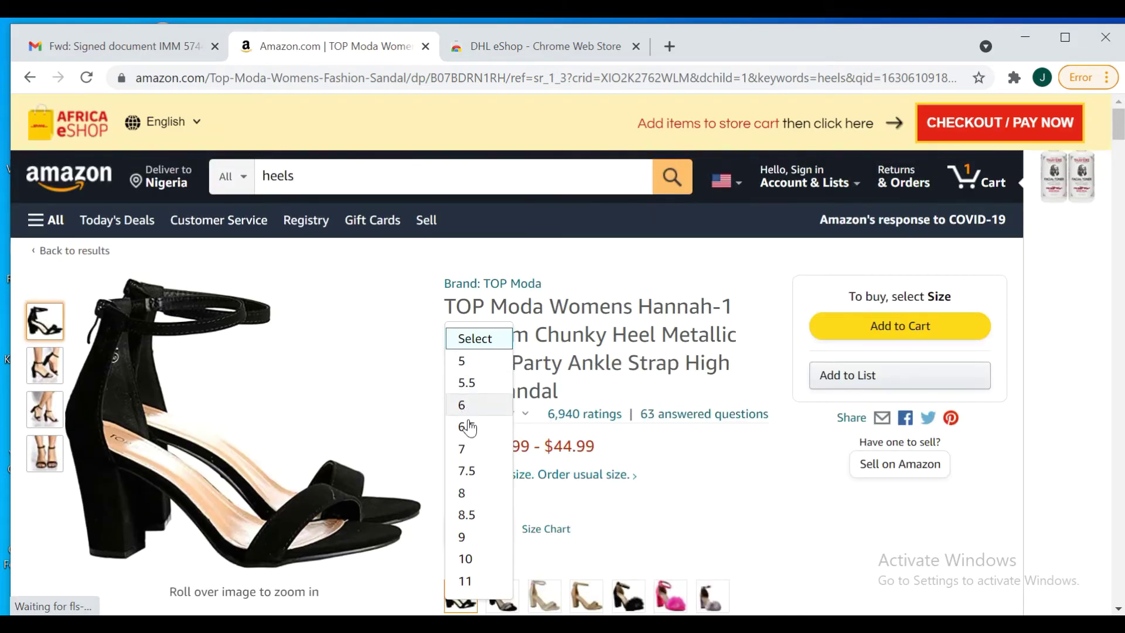
click(467, 471)
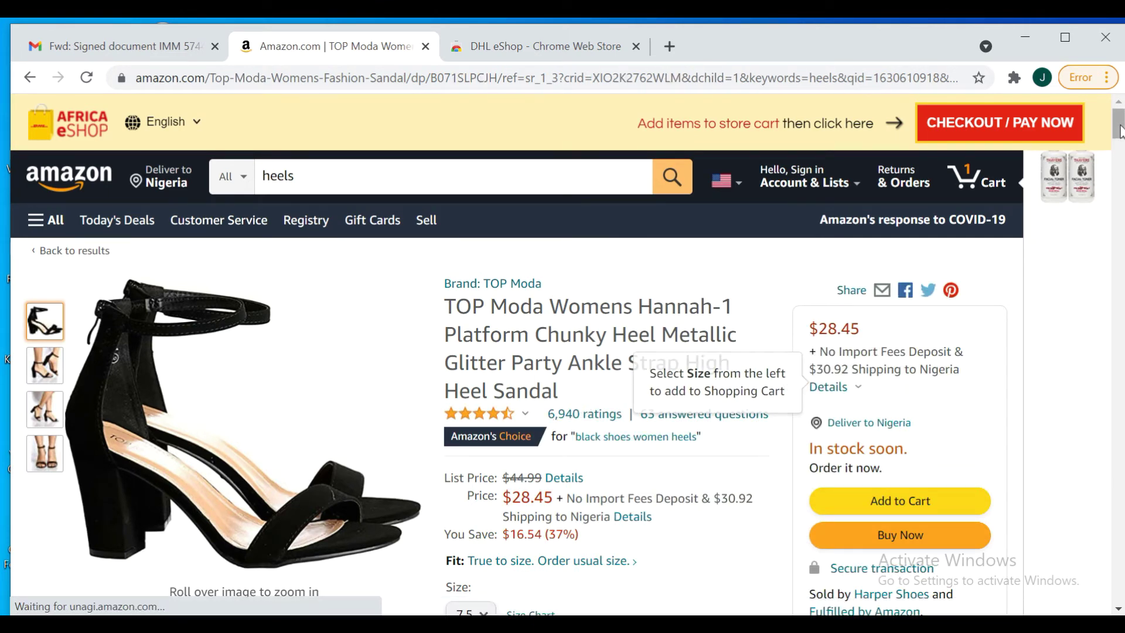
scroll(1120, 130, down, 5)
scroll(1119, 135, up, 2)
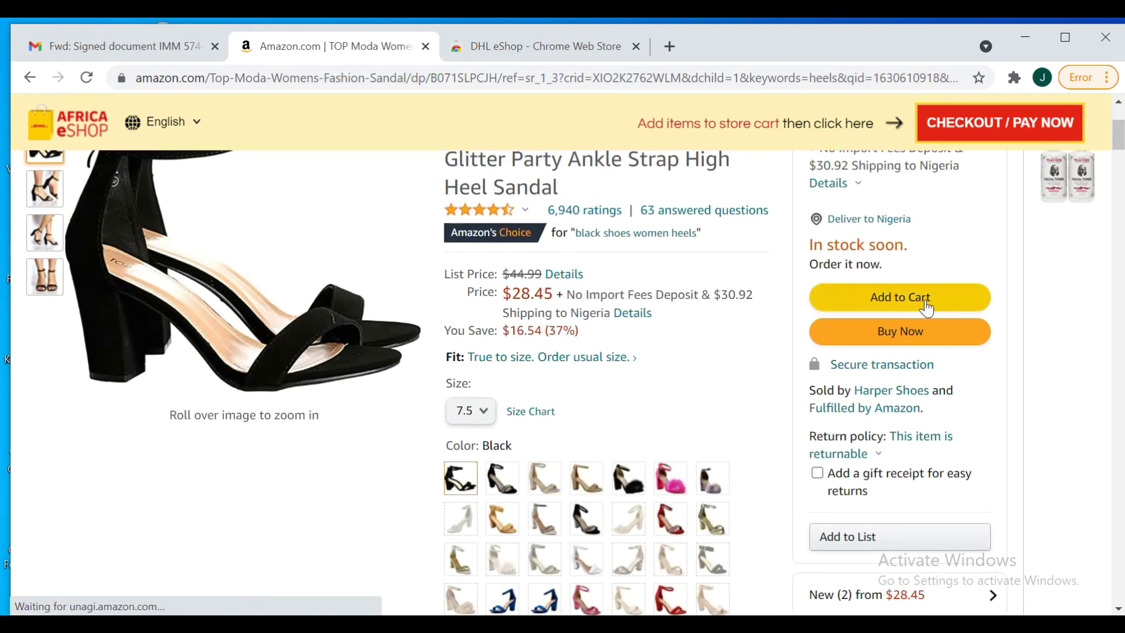
click(925, 303)
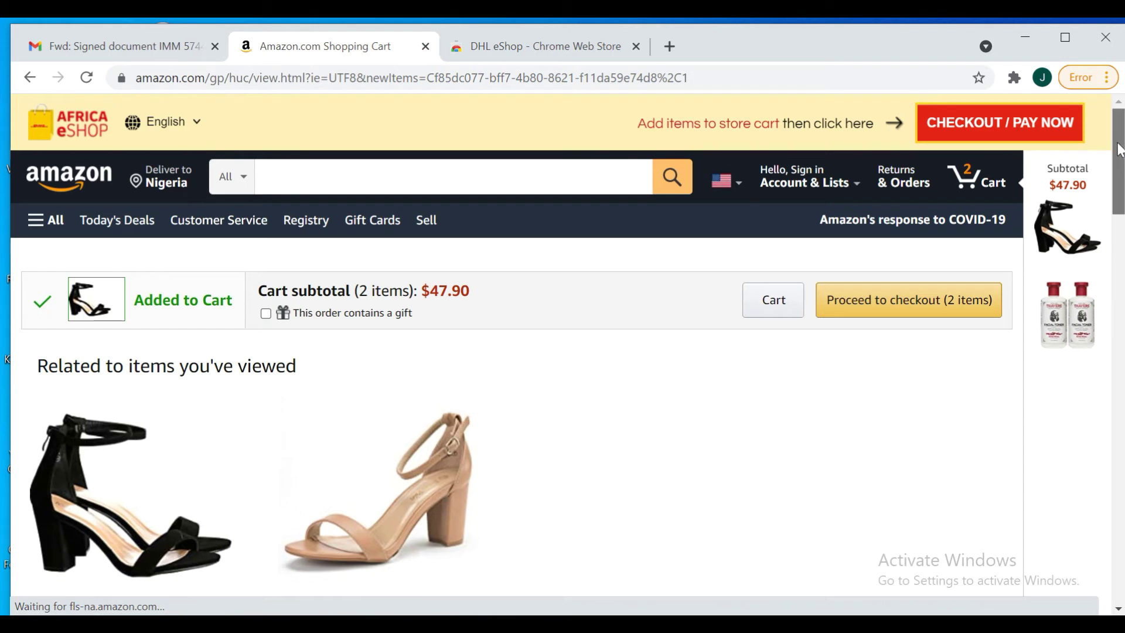
scroll(1119, 149, down, 2)
mouse_move(935, 240)
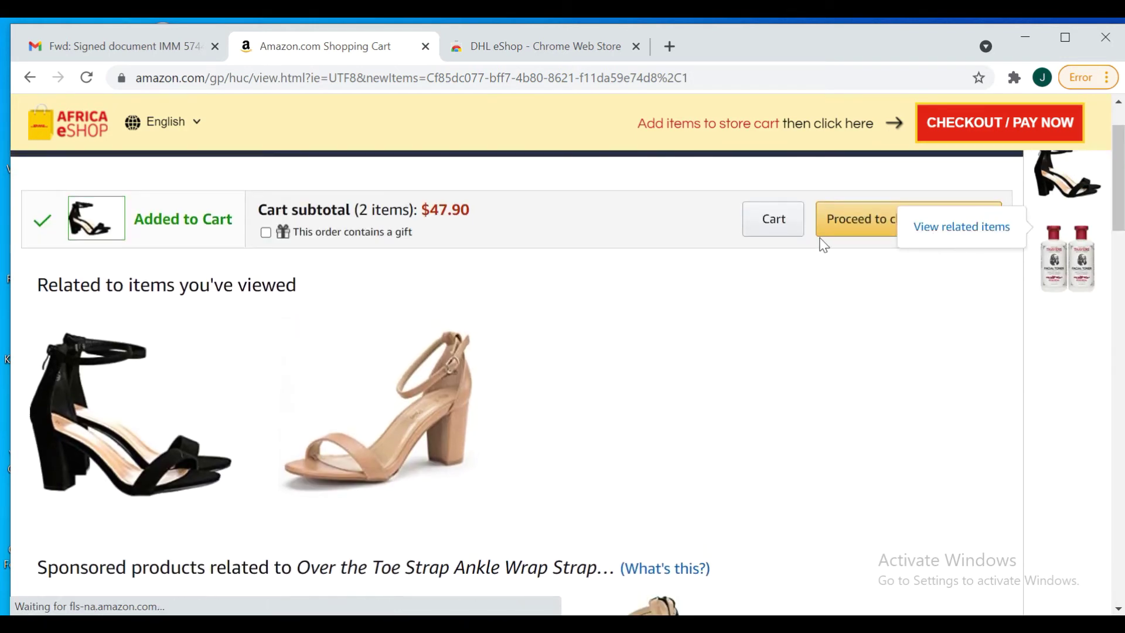
click(869, 232)
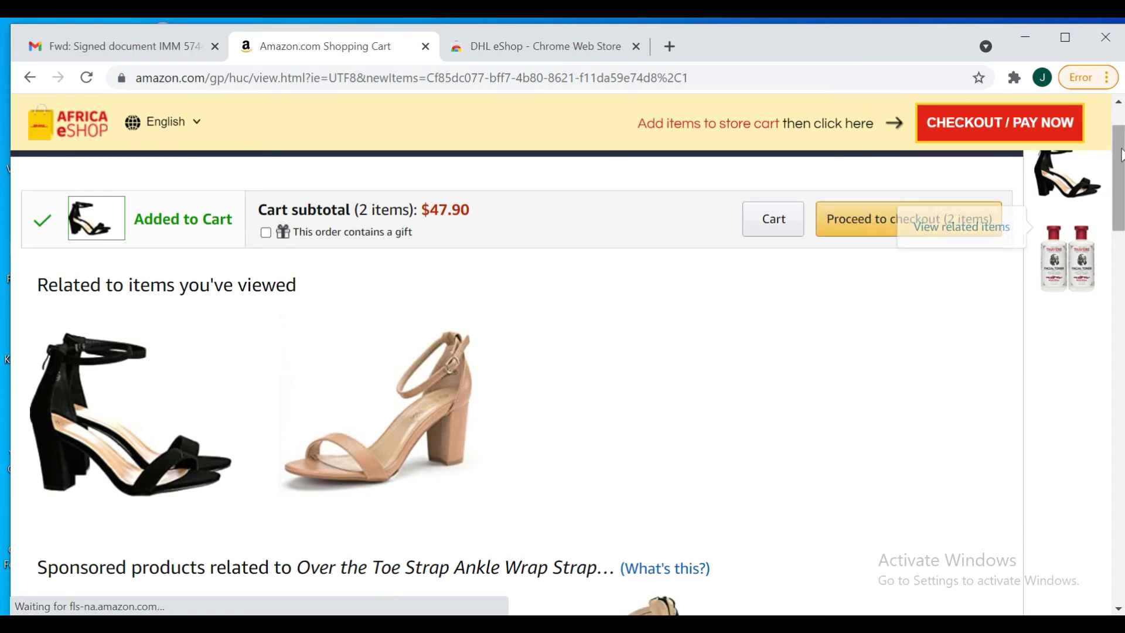
drag(1119, 151, 1119, 133)
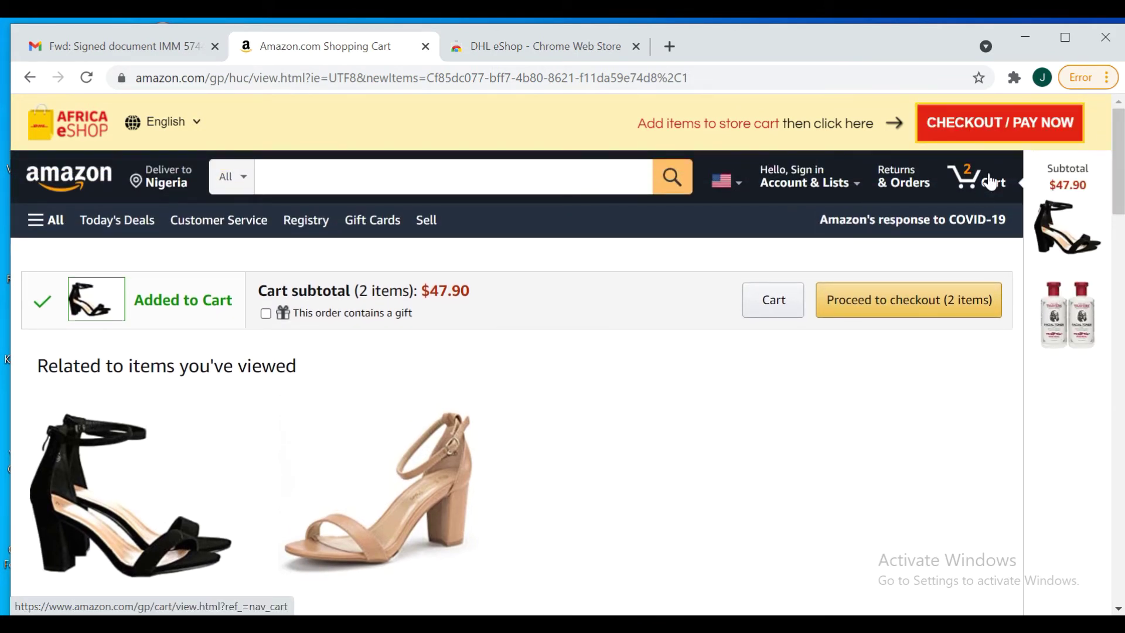
click(973, 123)
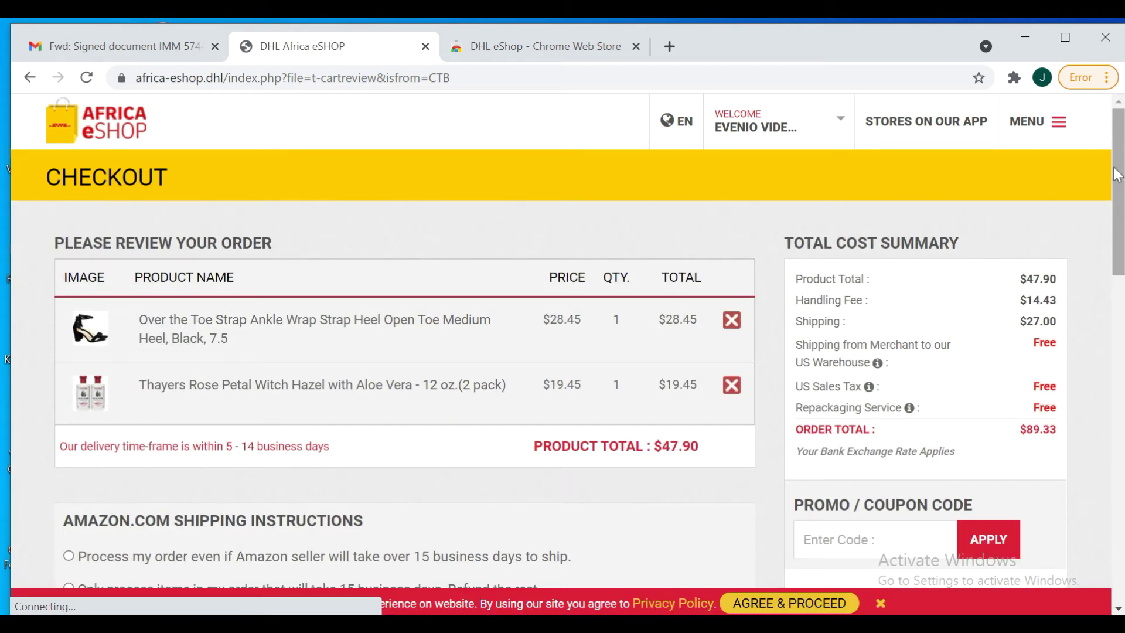
Scroll down the checkout page to review the two items and the $89.33 total
scroll(1120, 175, down, 1)
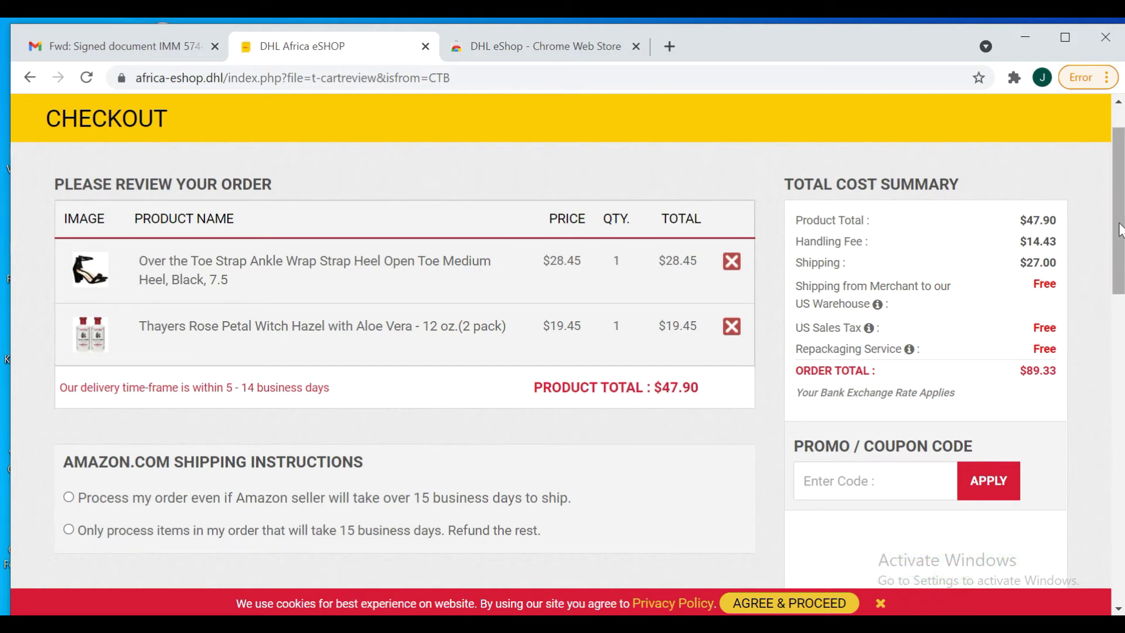
Opt to process the order even if the Amazon seller takes over 15 business days
drag(1120, 242, 1121, 343)
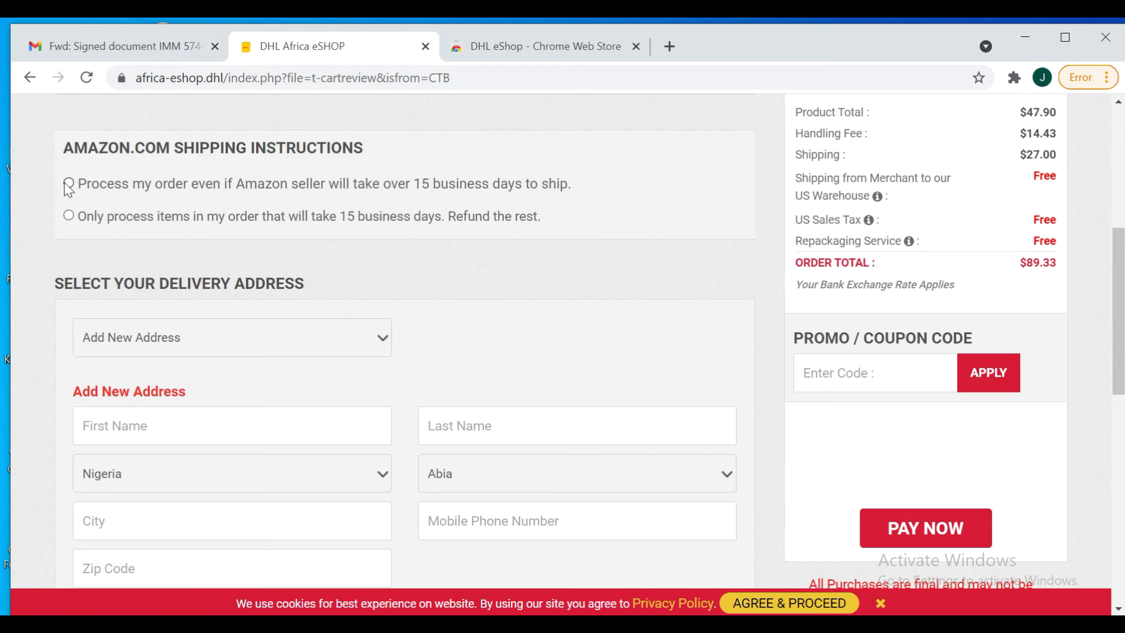
click(68, 185)
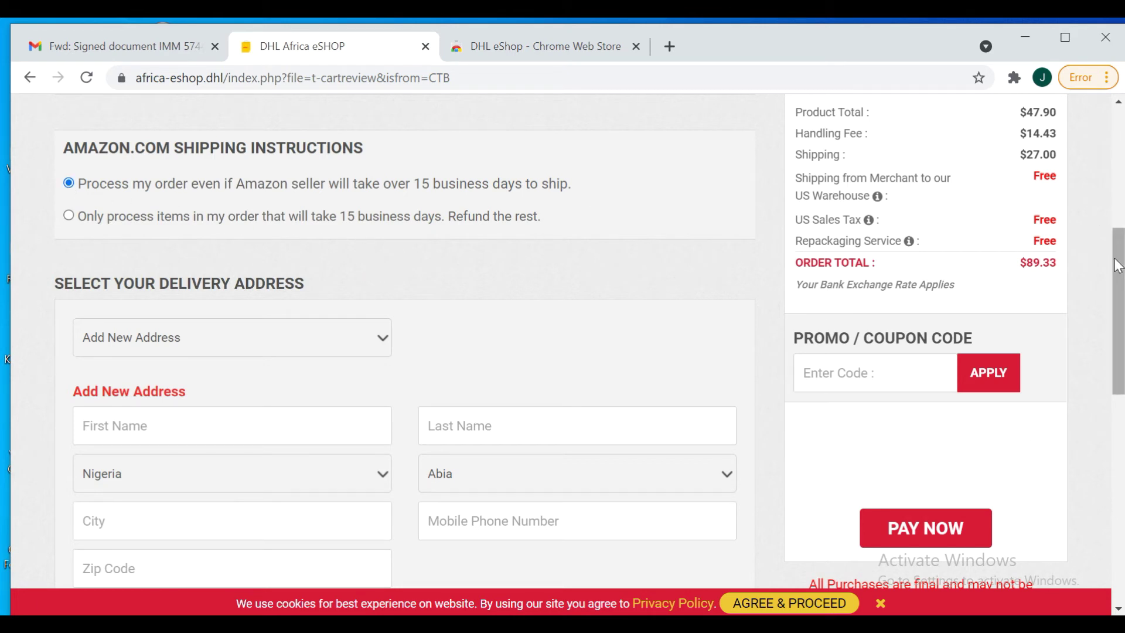
drag(1118, 264, 1118, 318)
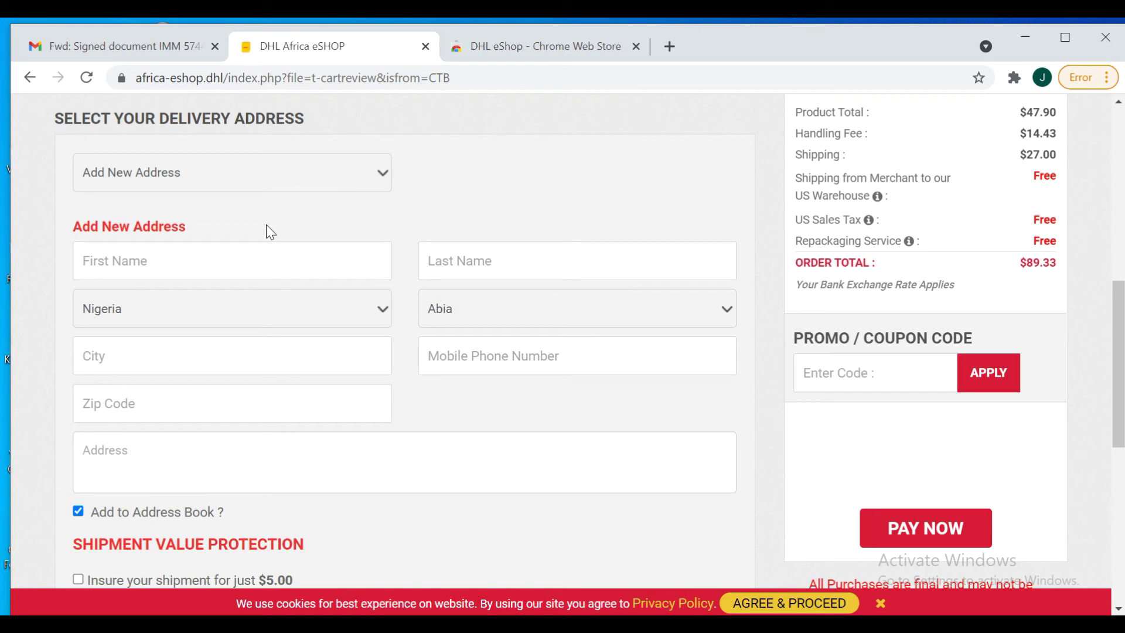
Enter the recipient's first and last name in the new delivery address form
click(179, 273)
click(474, 272)
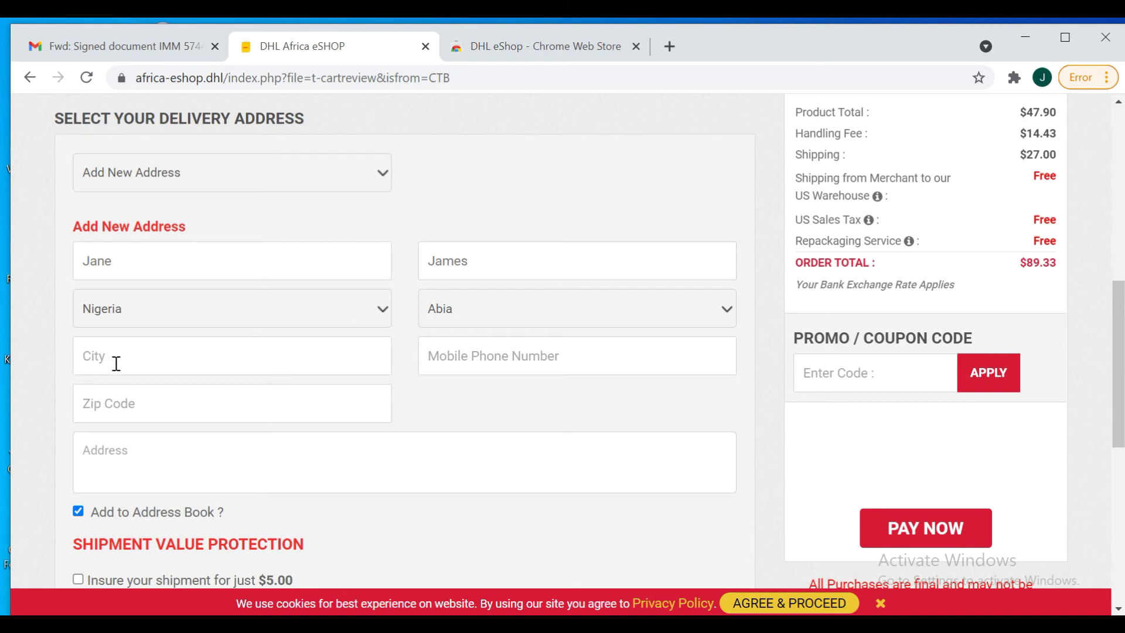
Set the city to Lekki, start the mobile phone number, and open a new browser tab
click(116, 363)
text(Lekki)
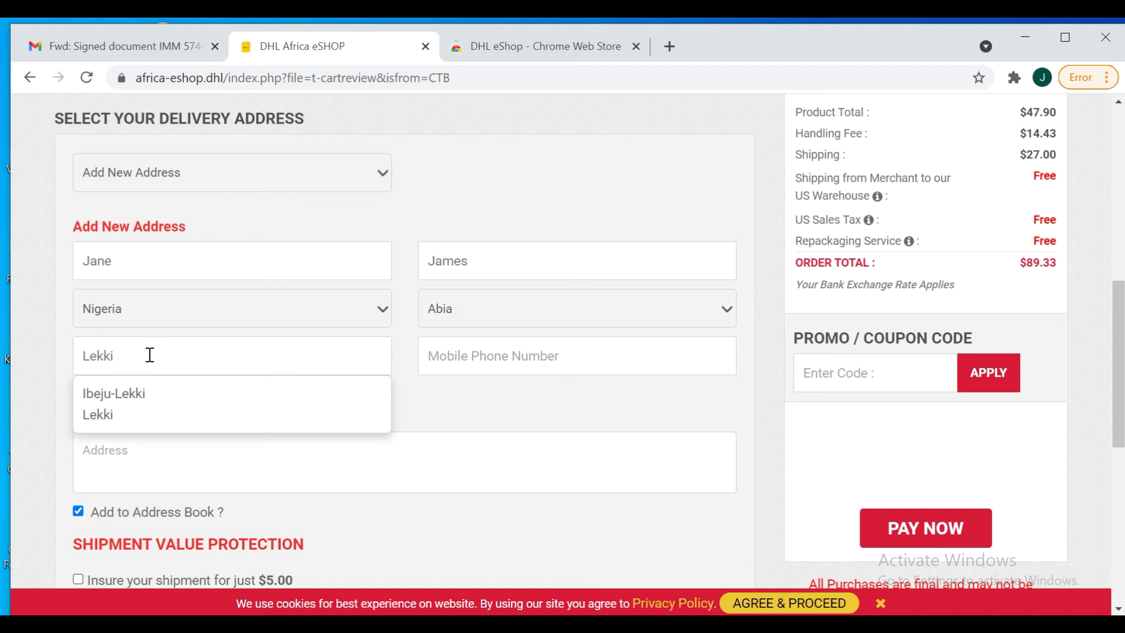
click(111, 412)
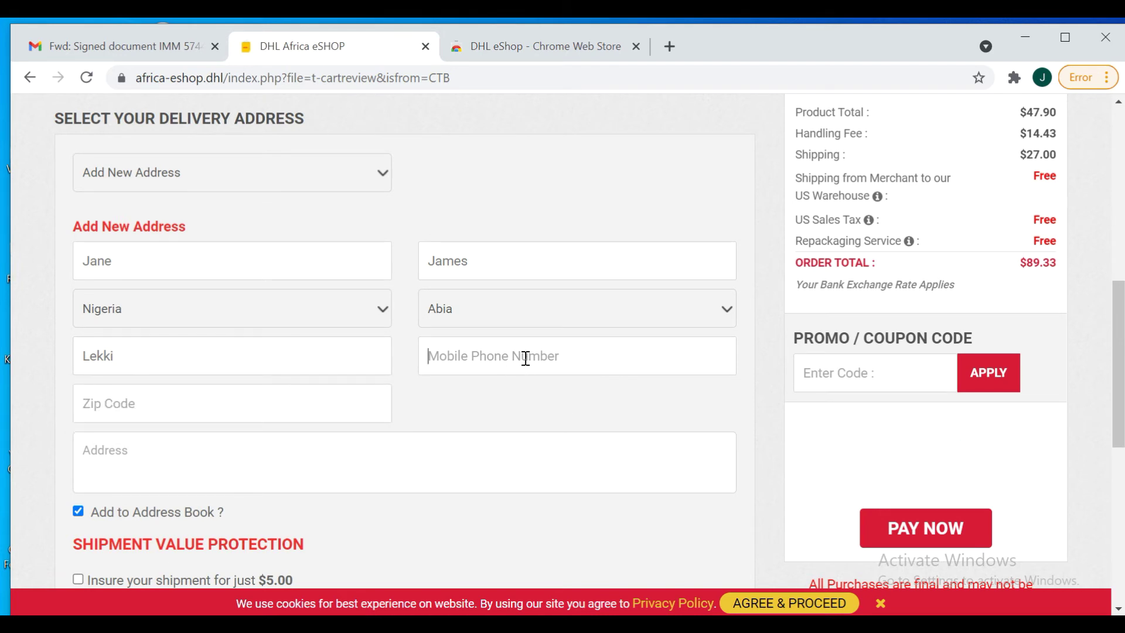
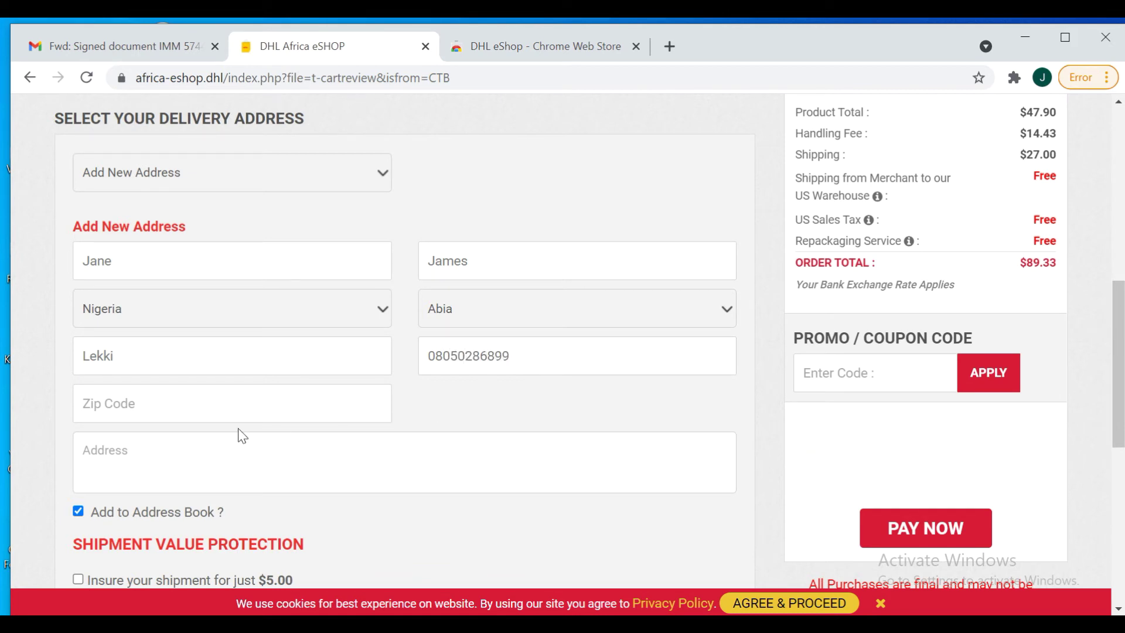
click(670, 46)
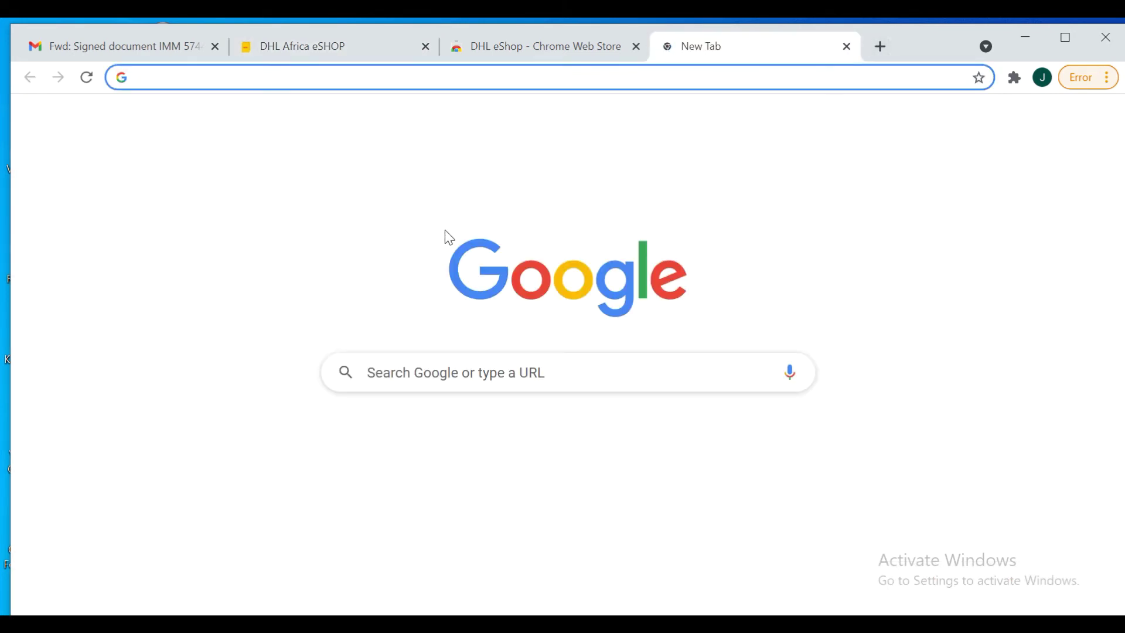
Search Google for 'lekki zip' and copy the zip code 101233 from the results
click(392, 374)
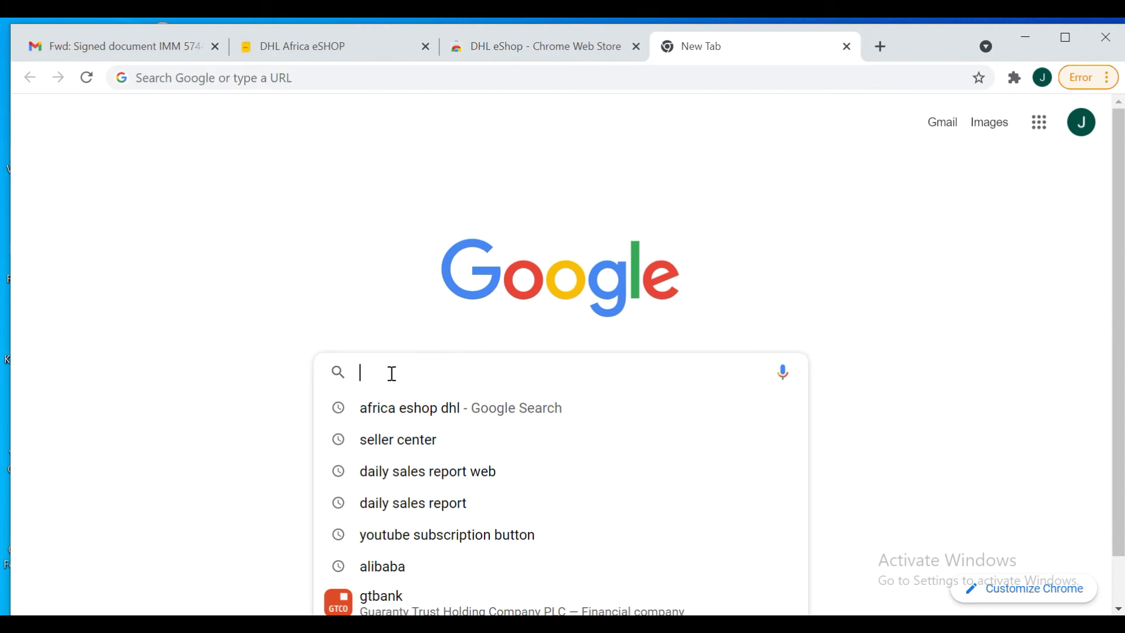
text(lekki)
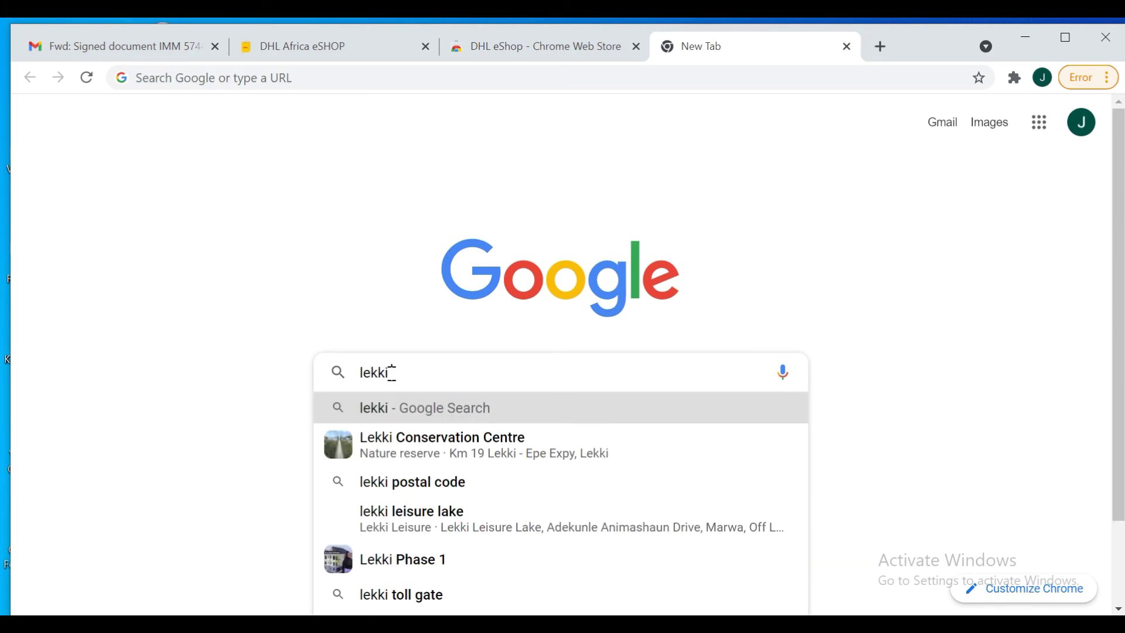
text( zip code)
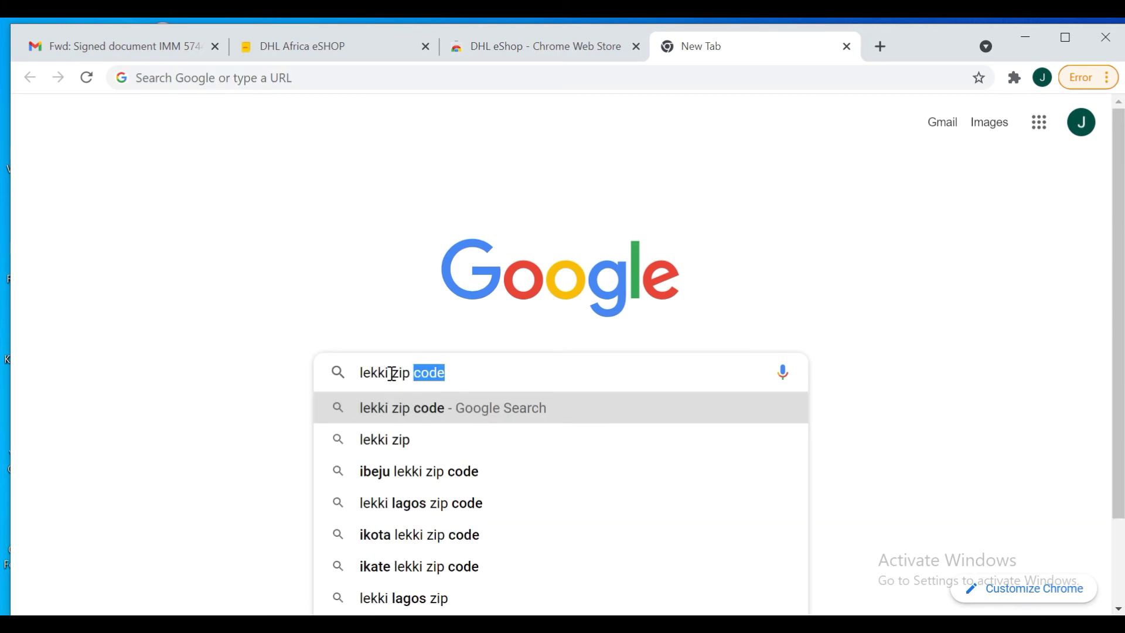
key(Return)
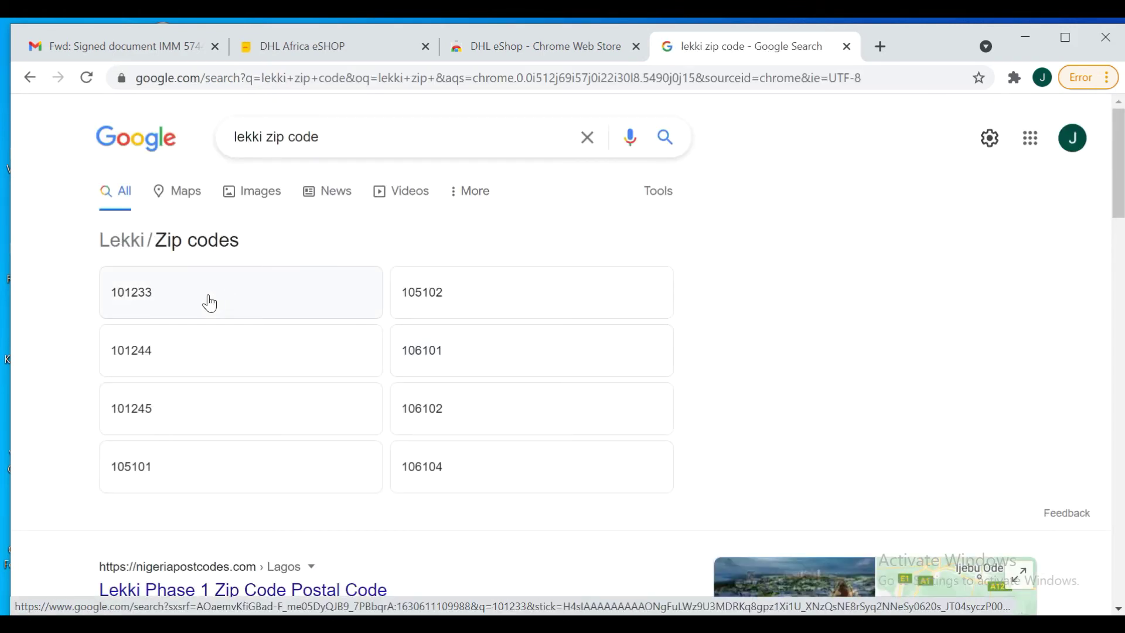
click(156, 297)
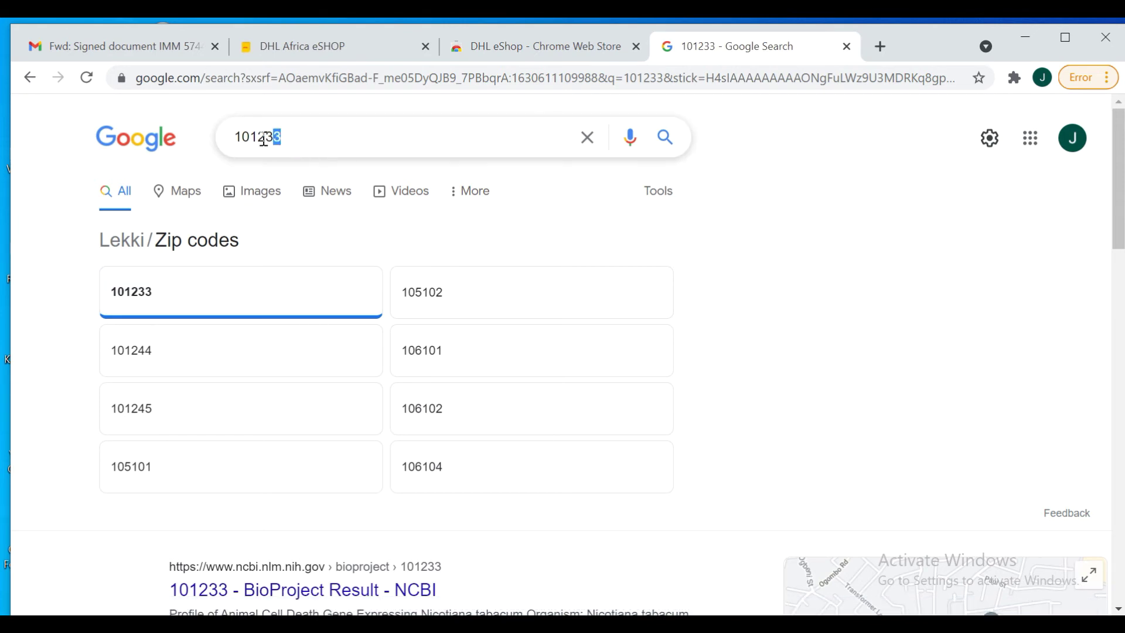
drag(264, 139, 236, 138)
right_click(240, 135)
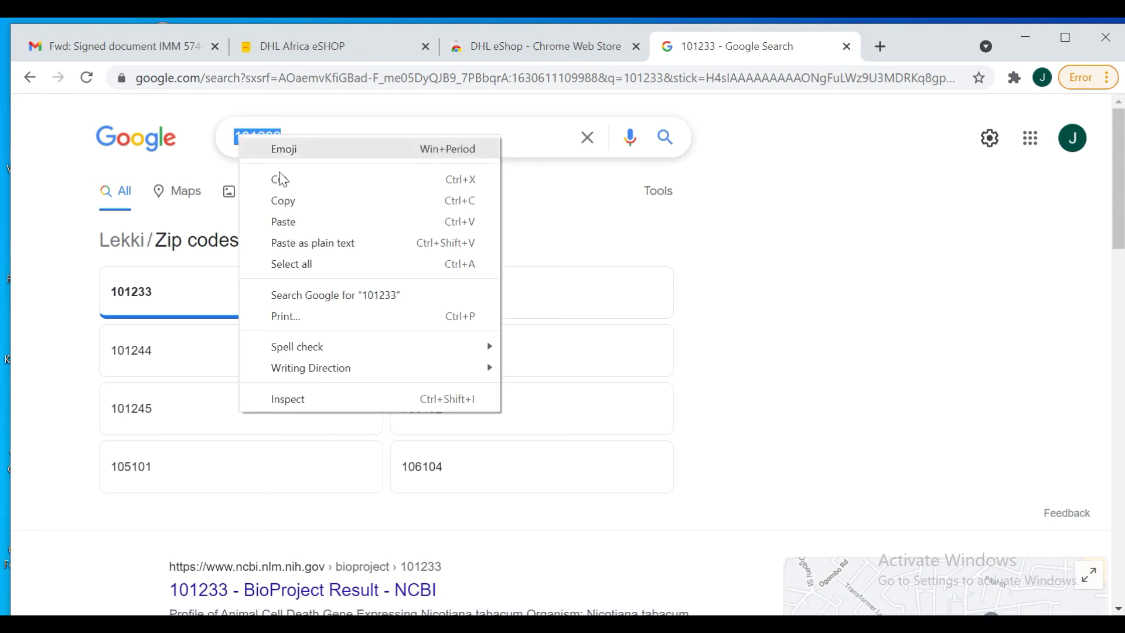
click(292, 211)
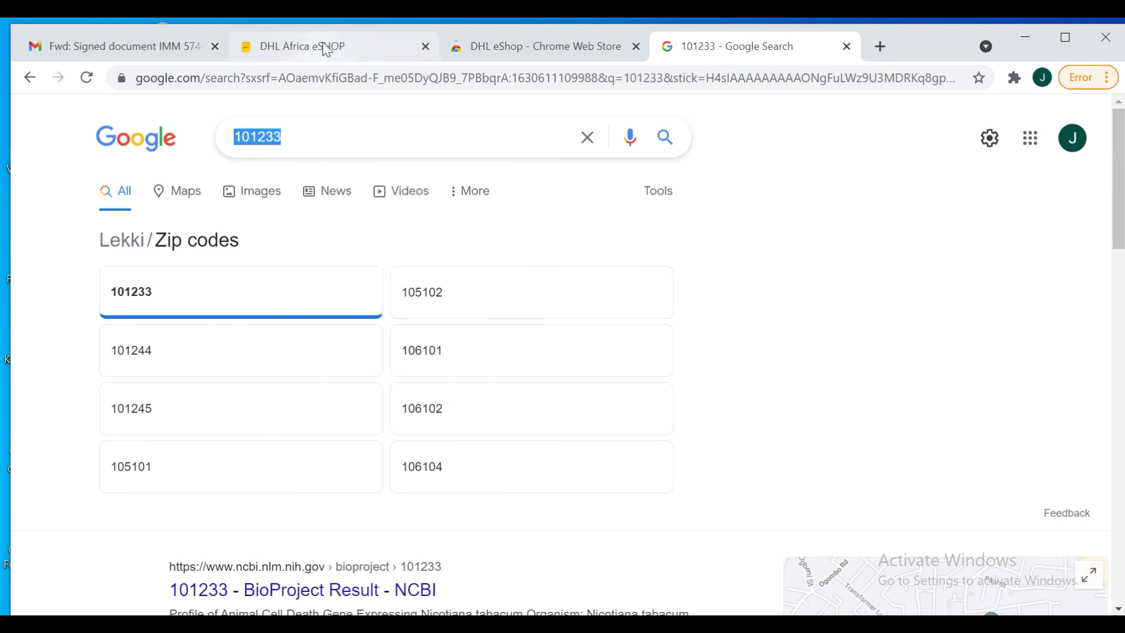
click(327, 51)
Paste 101233 into the Zip Code field
click(179, 414)
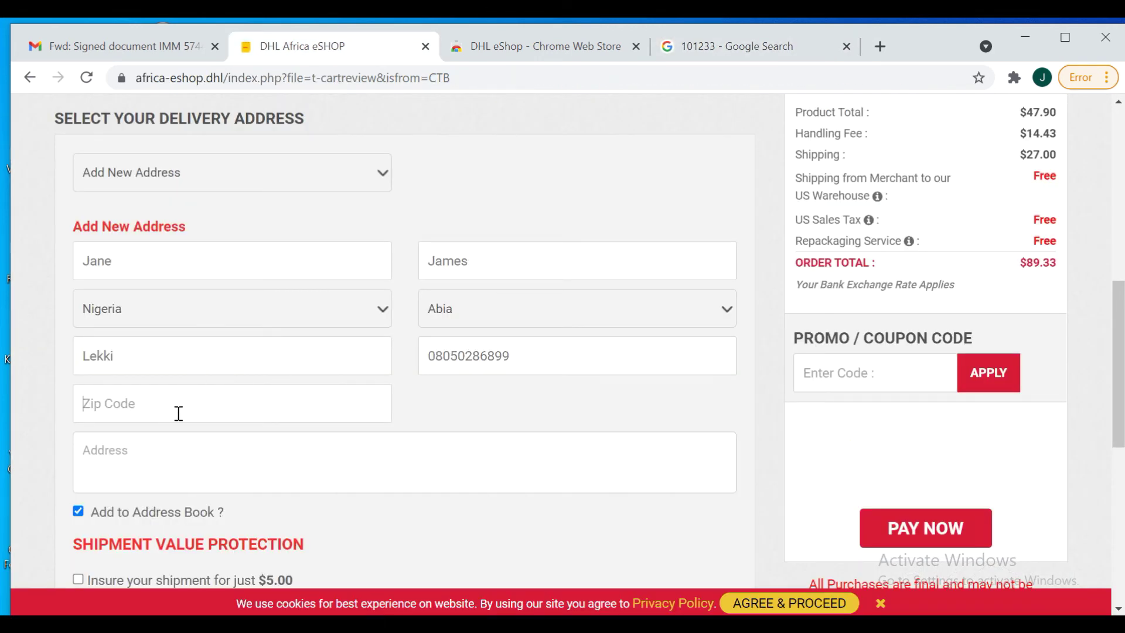
right_click(178, 413)
click(216, 276)
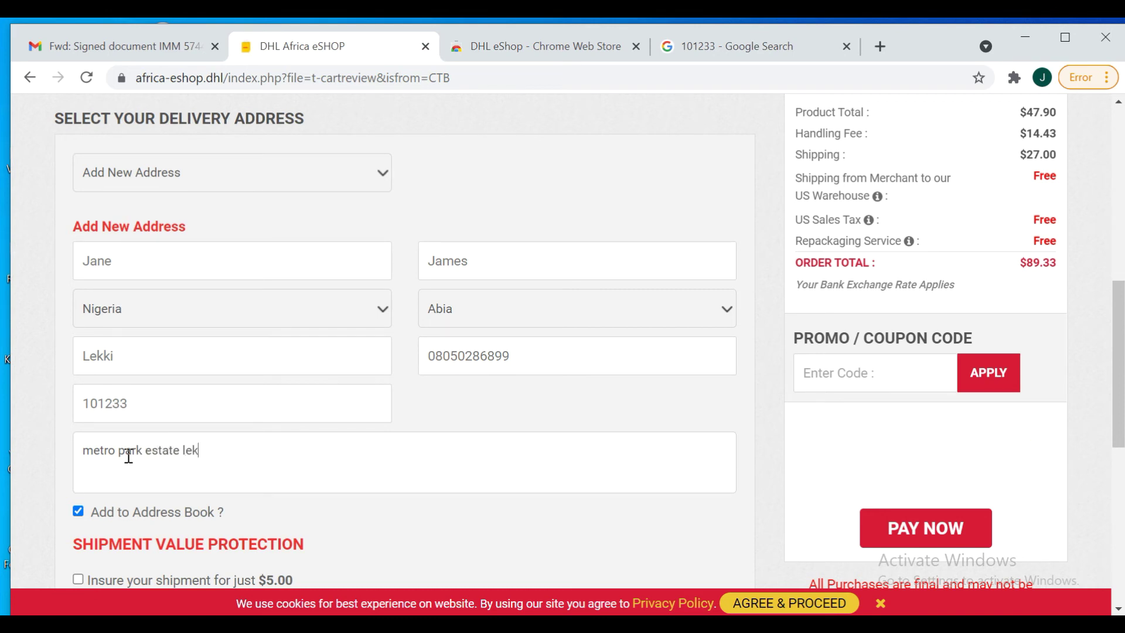
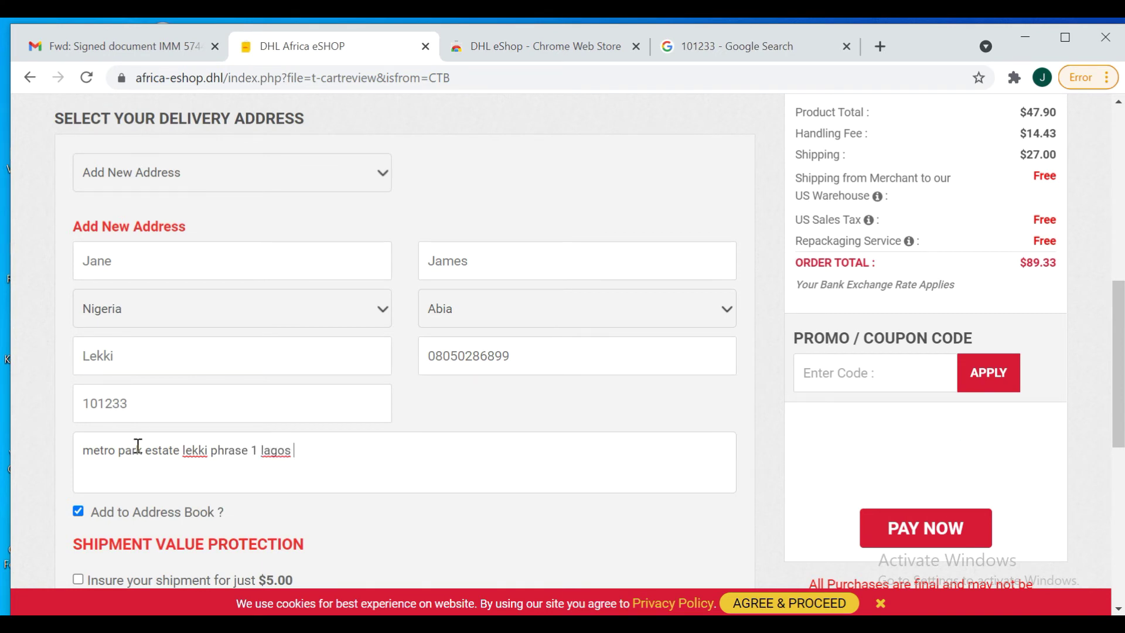
Fill in the street address, trimming extra text and correcting 'lagos' to 'Lagos'
key(BackSpace)
key(BackSpace)
key(BackSpace)
key(BackSpace)
right_click(277, 452)
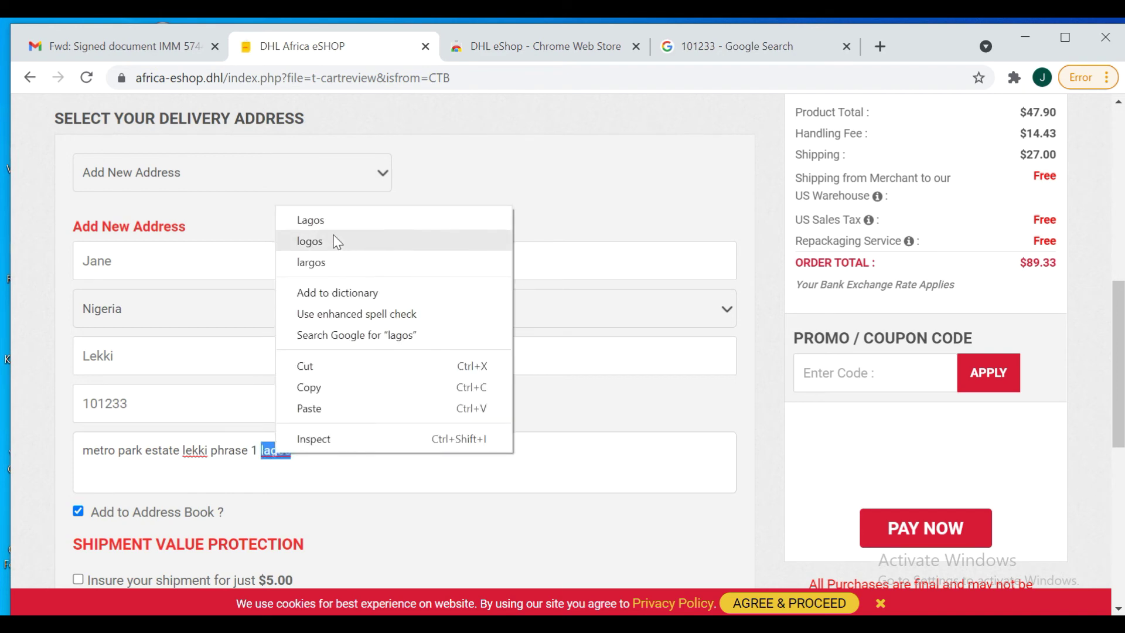
click(335, 223)
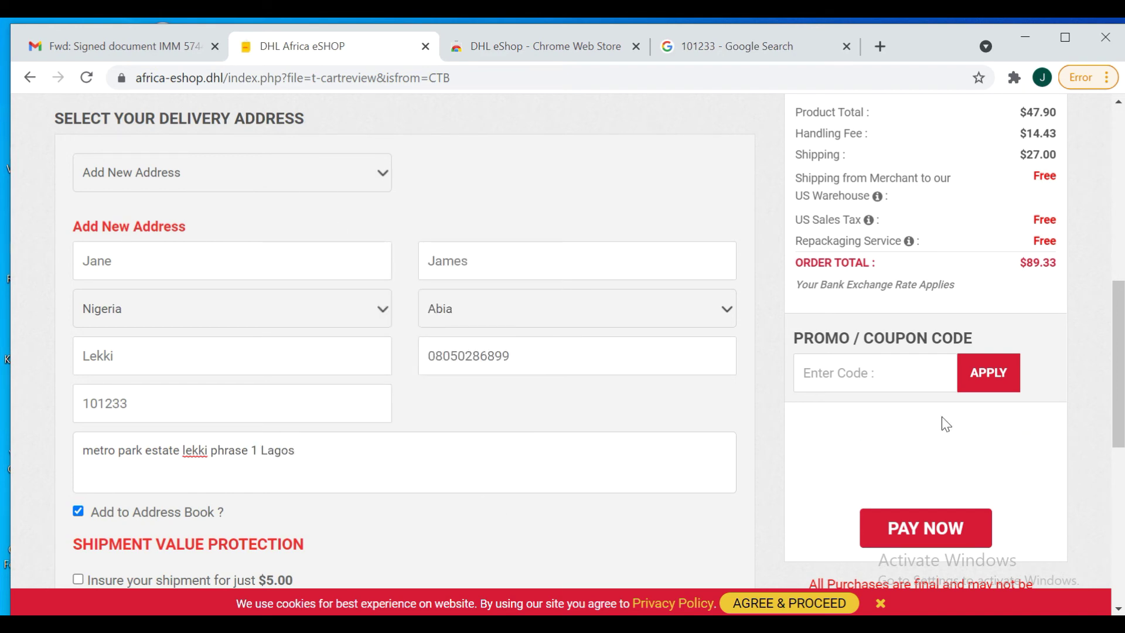
scroll(141, 324, down, 5)
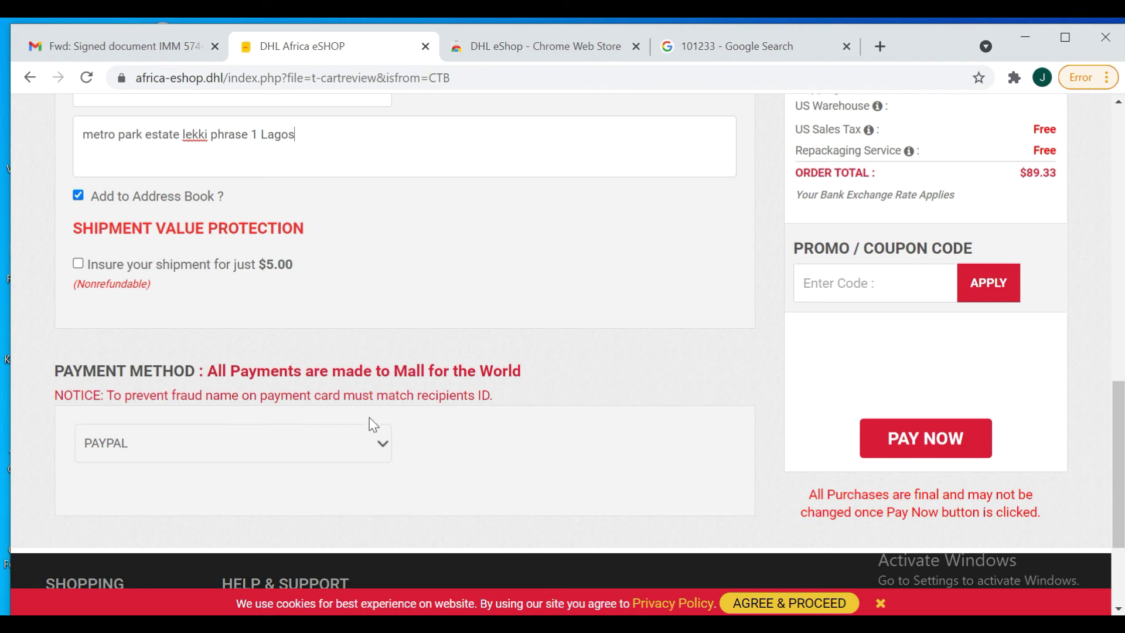
Switch the payment method from PayPal to Visa - Mastercard to reveal the card fields
click(383, 445)
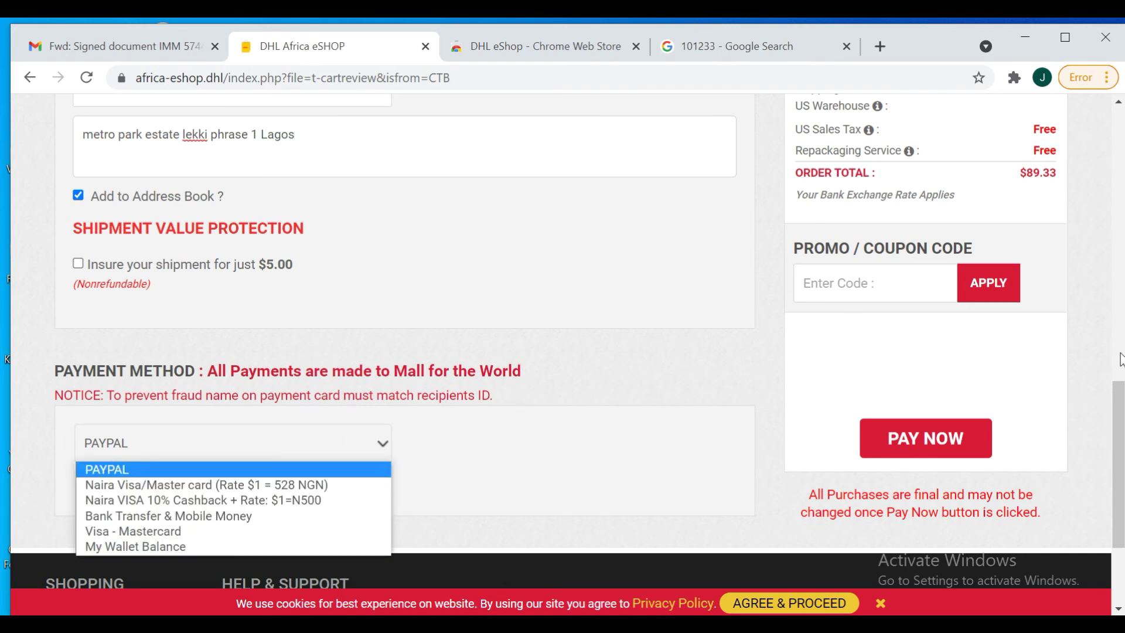
click(1120, 409)
drag(1120, 409, 1120, 436)
click(382, 363)
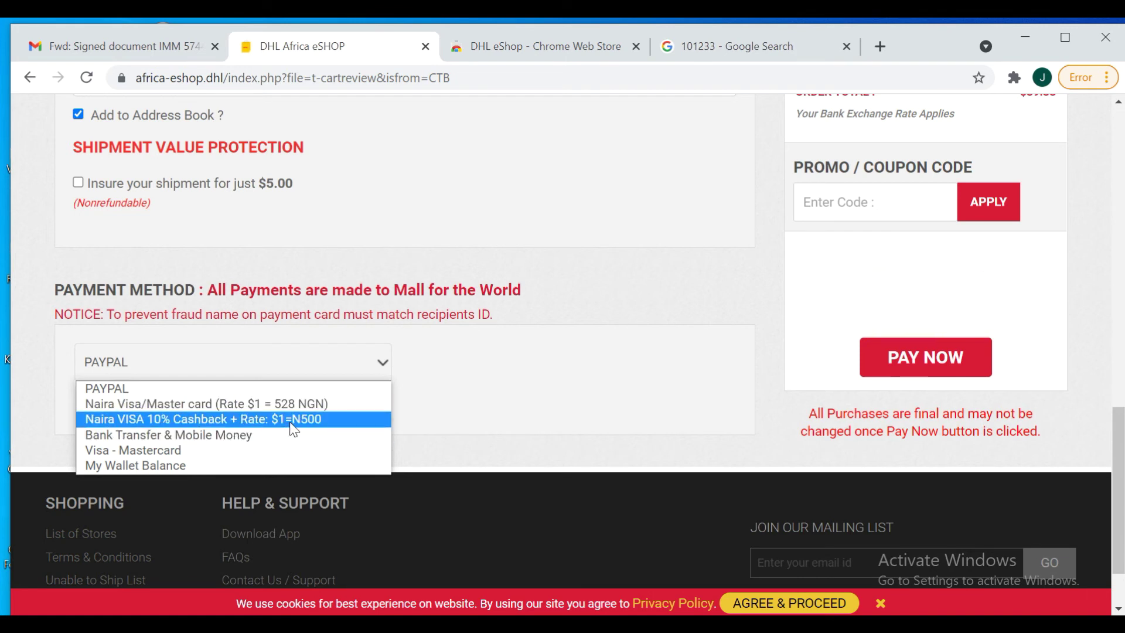
click(167, 456)
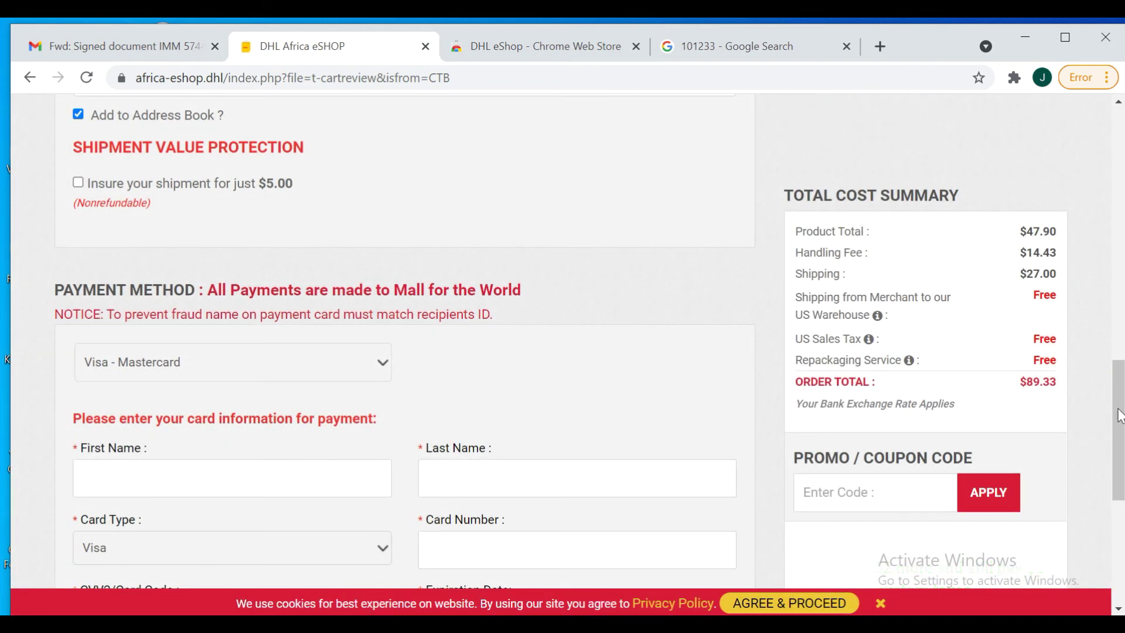
scroll(423, 422, down, 3)
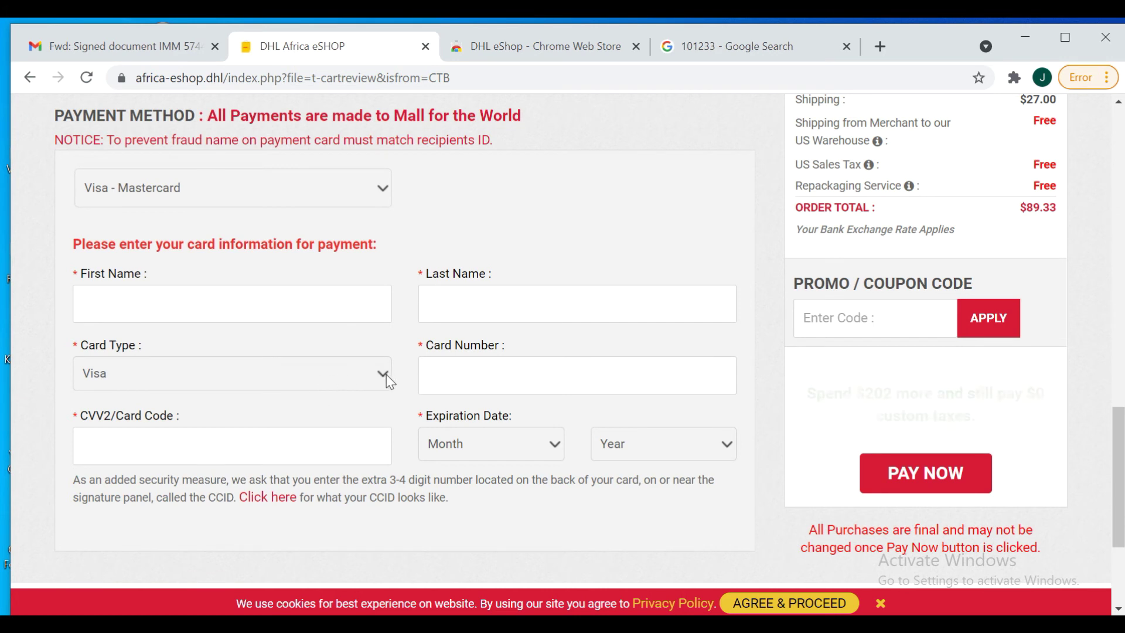
Select Master Card from the Card Type list on the Visa - Mastercard payment form
click(386, 374)
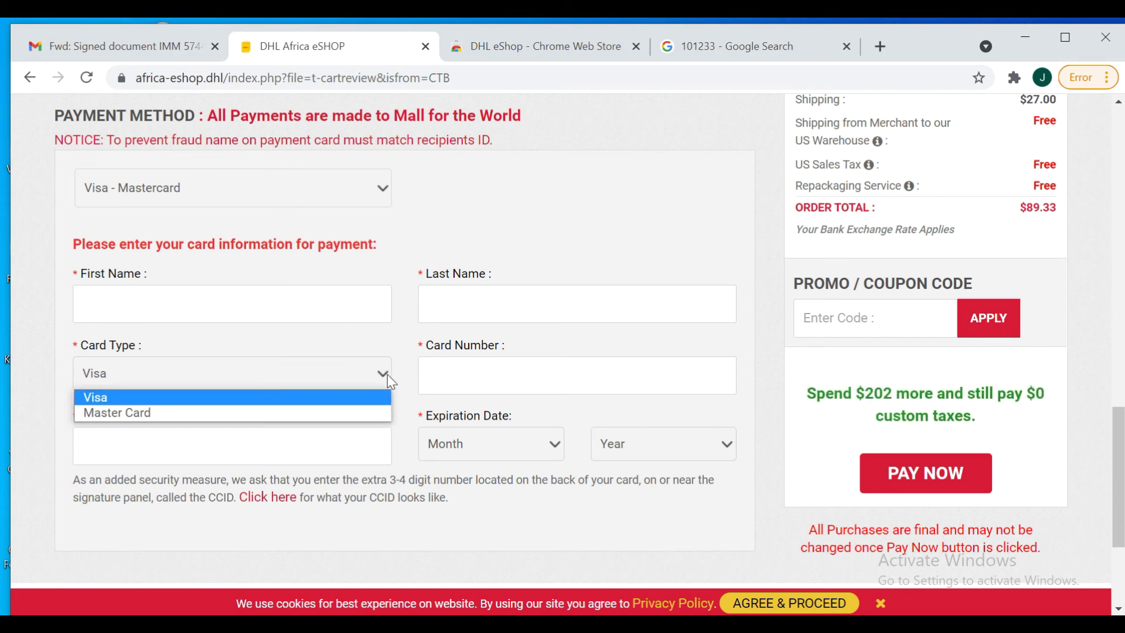
click(317, 409)
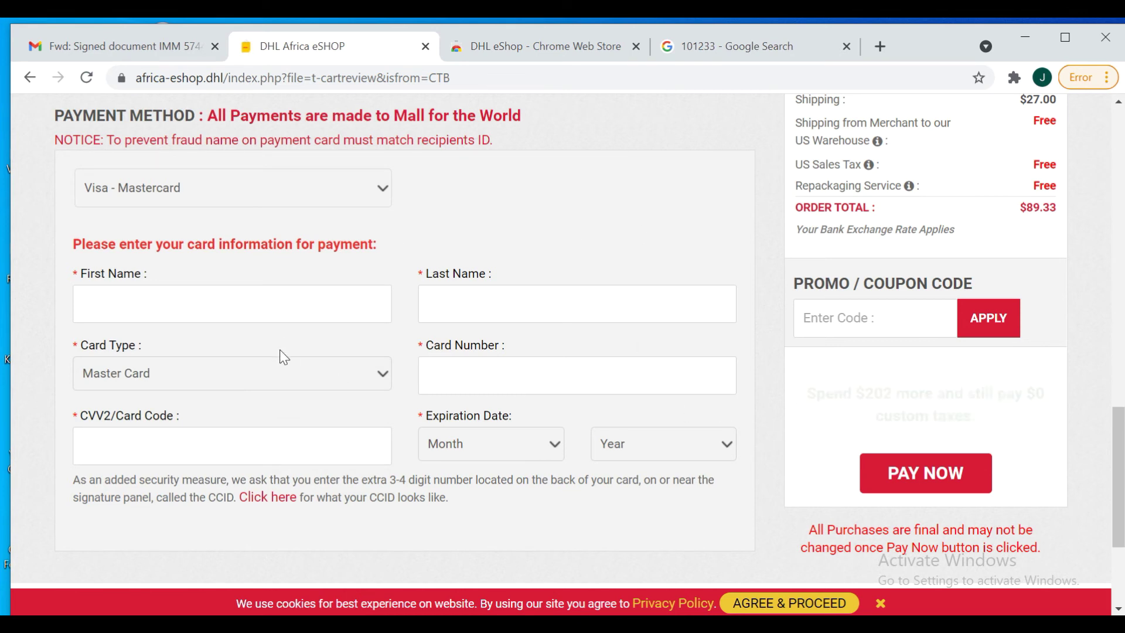
click(212, 455)
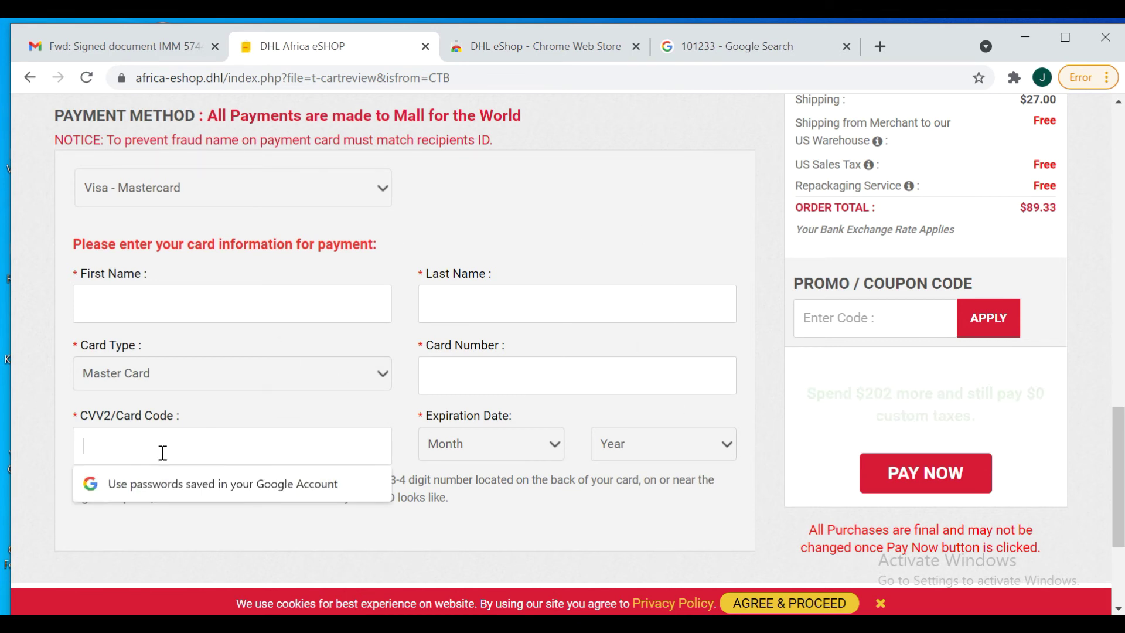
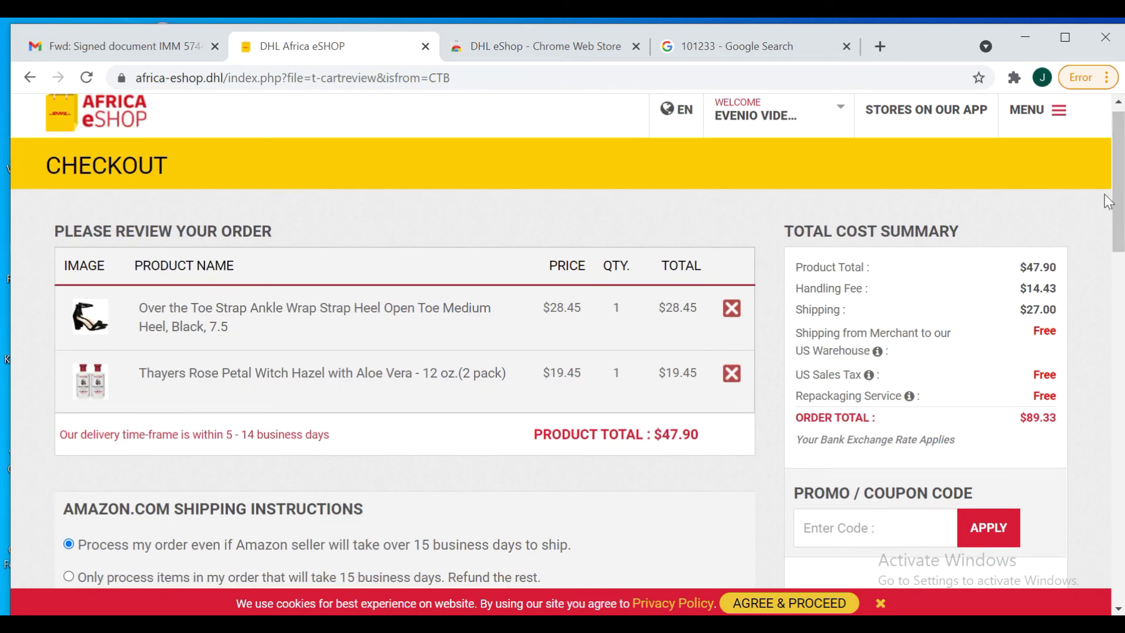
Scroll through the checkout order review
drag(1119, 191, 996, 175)
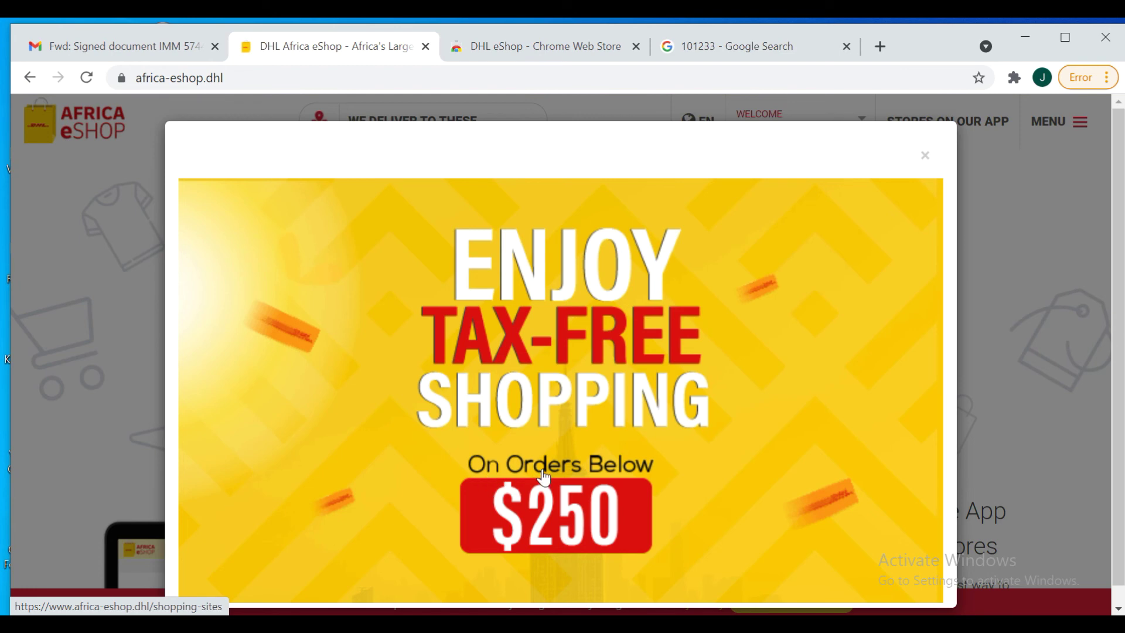
Close the tax-free shopping promotion and go to the STORES ON OUR APP page
click(926, 159)
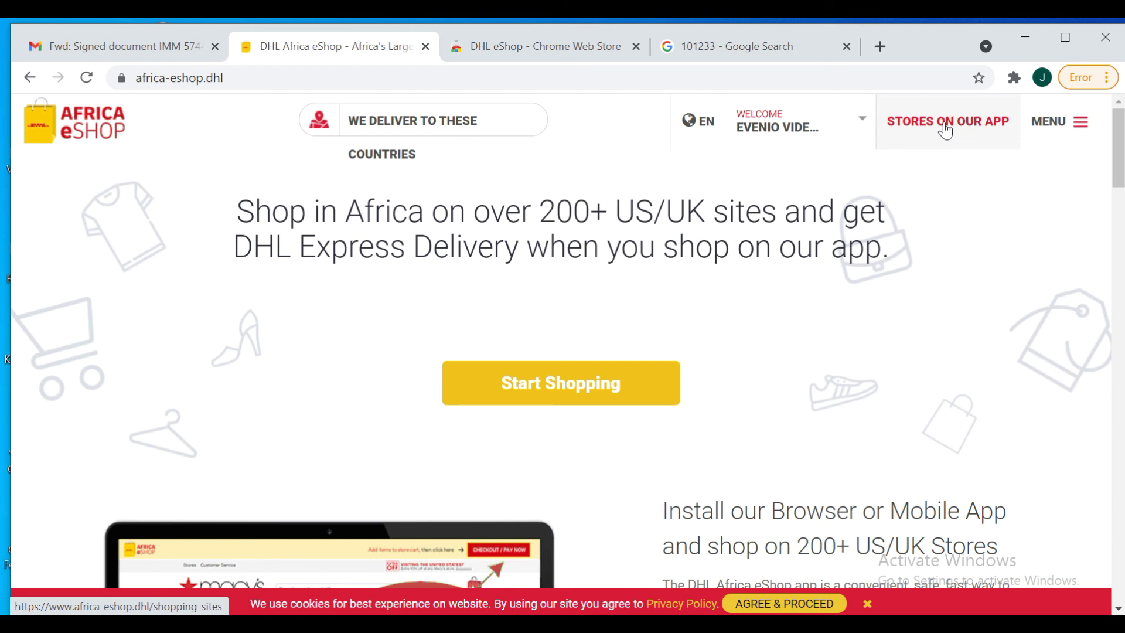
click(946, 130)
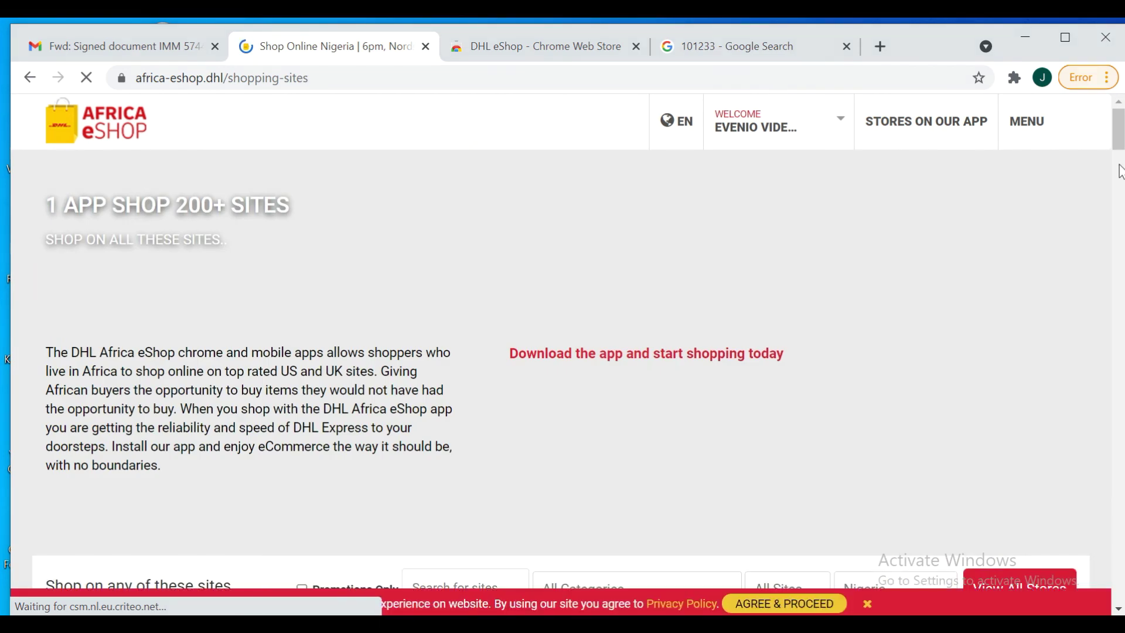
Scroll down the store grid past GYMBOREE, TheWorks.co.uk and Barnes & Noble
scroll(337, 293, down, 3)
scroll(707, 346, down, 5)
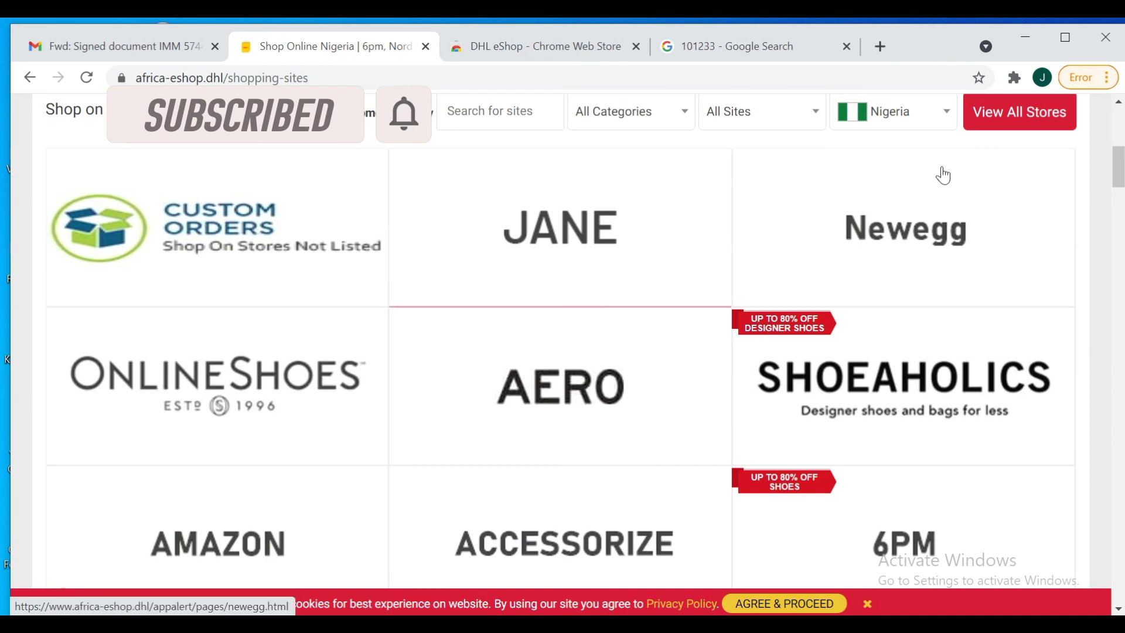
scroll(1119, 166, down, 7)
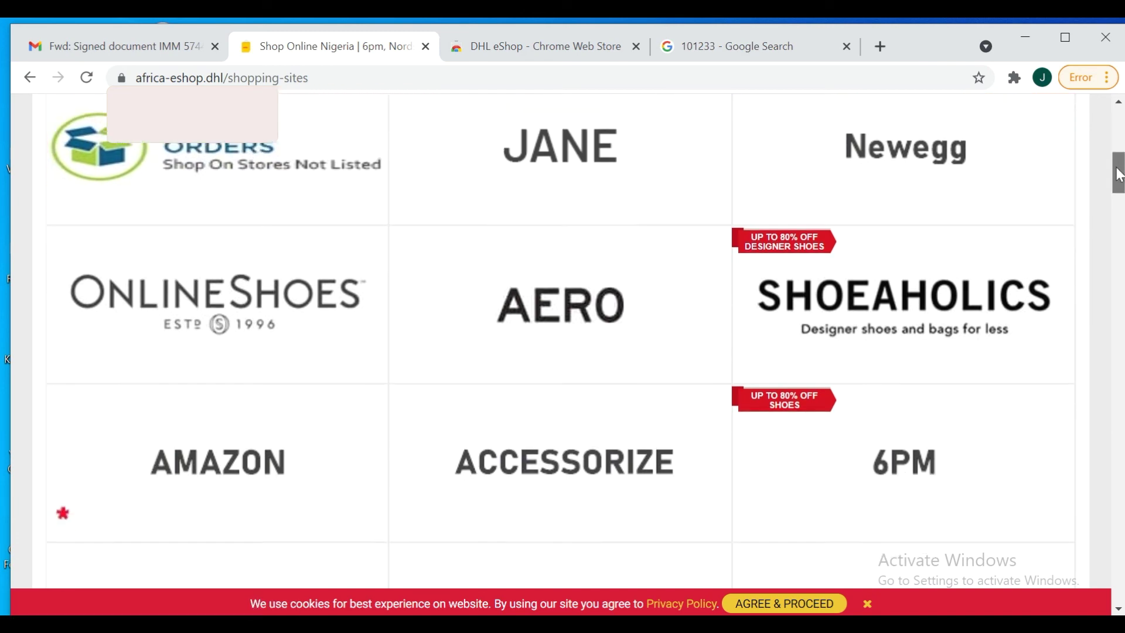
scroll(560, 340, down, 2)
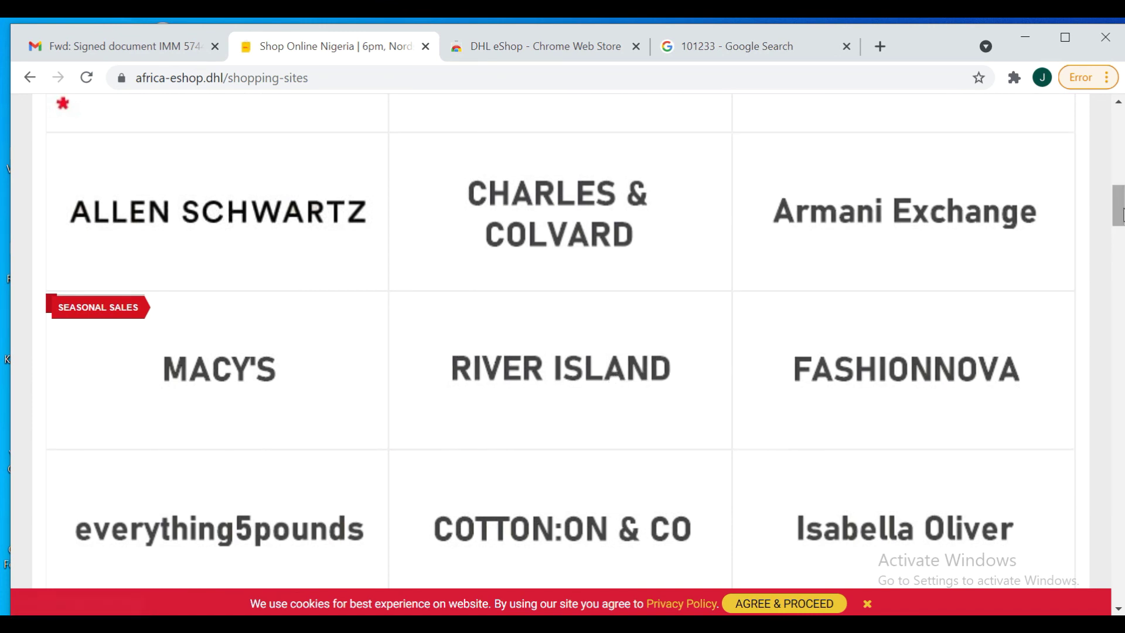
drag(1119, 217, 1119, 242)
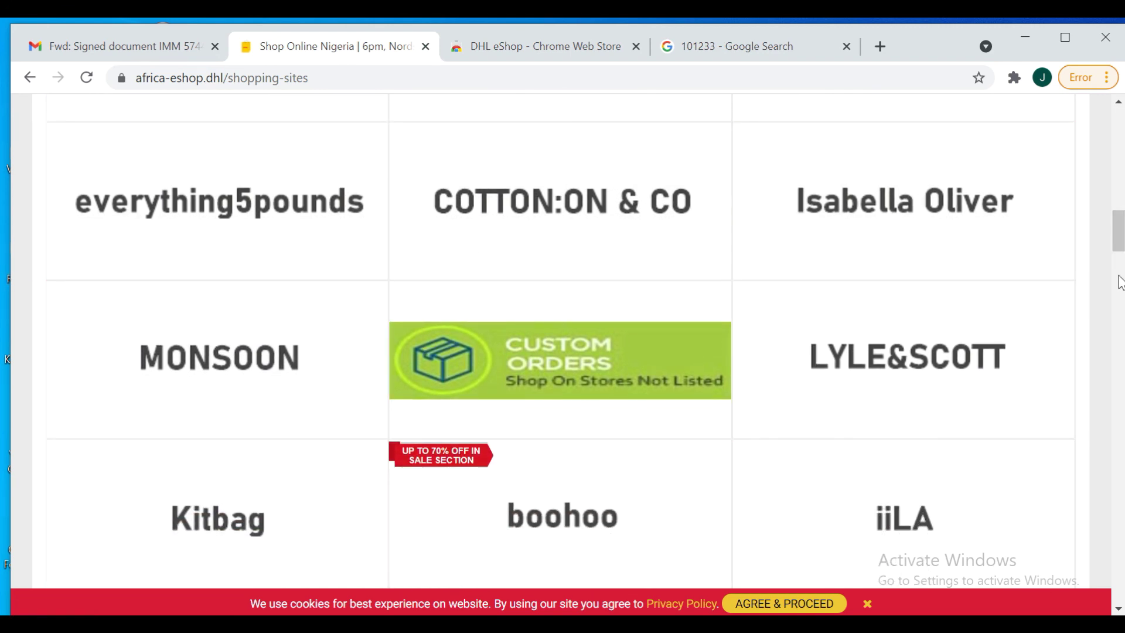
drag(1120, 249, 1119, 292)
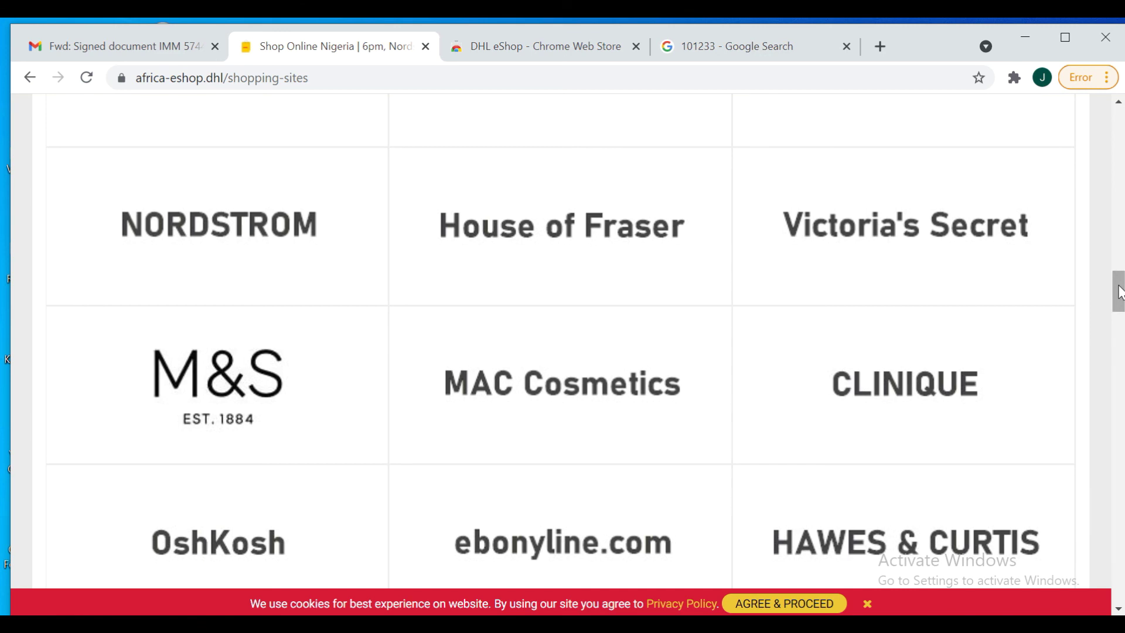
drag(1119, 292, 1121, 483)
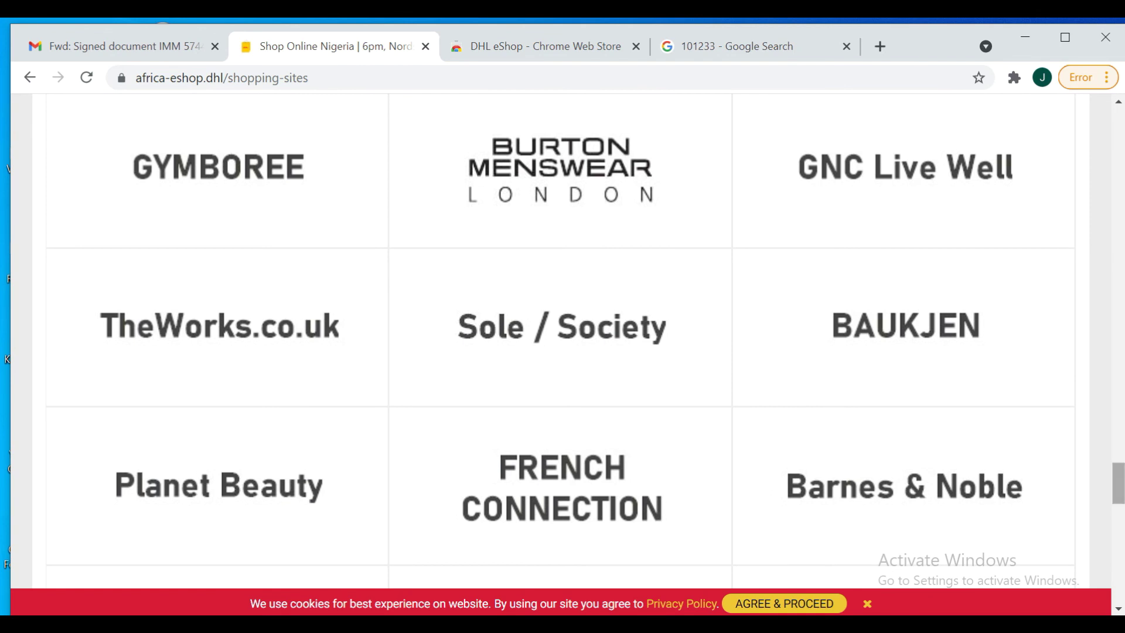
Scroll further down to stores like Argos, boohoo, Kitbag and the Custom Orders tile
drag(1120, 483, 1120, 545)
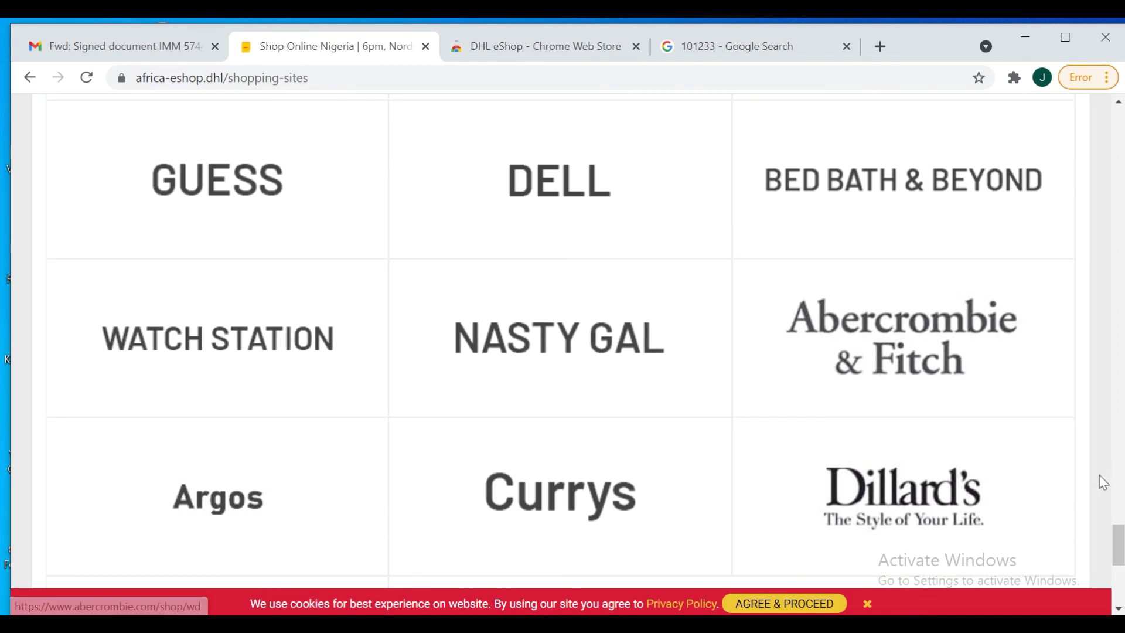
drag(1120, 556, 1121, 314)
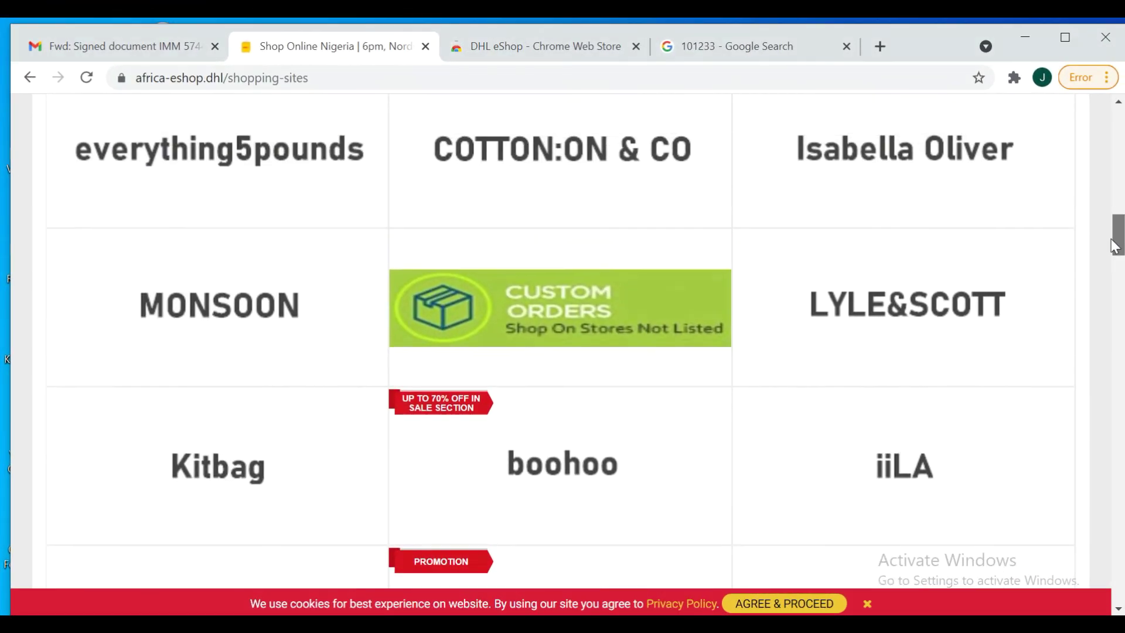
Scroll back up to the 1 APP SHOP 200+ SITES banner with its app download links
drag(1115, 239, 1104, 170)
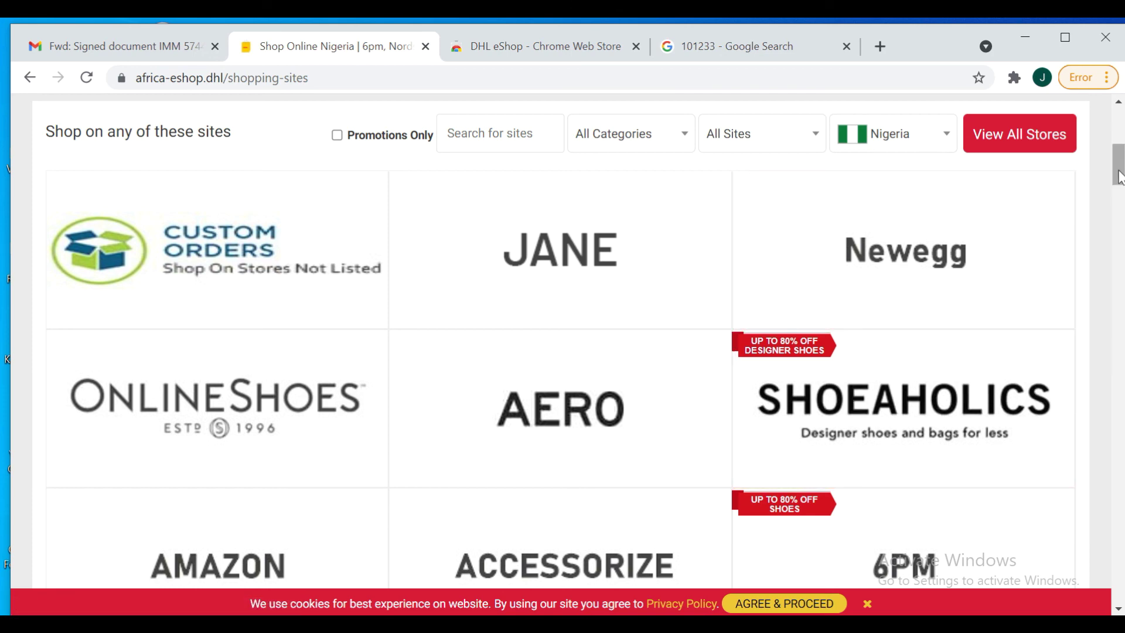
drag(1119, 175, 1119, 126)
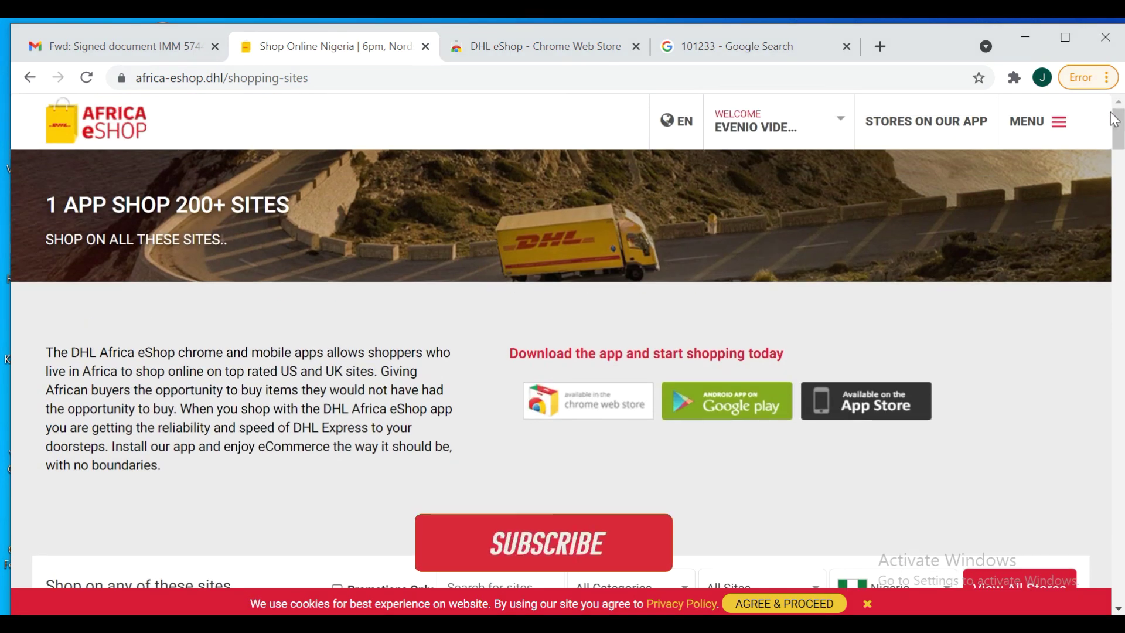